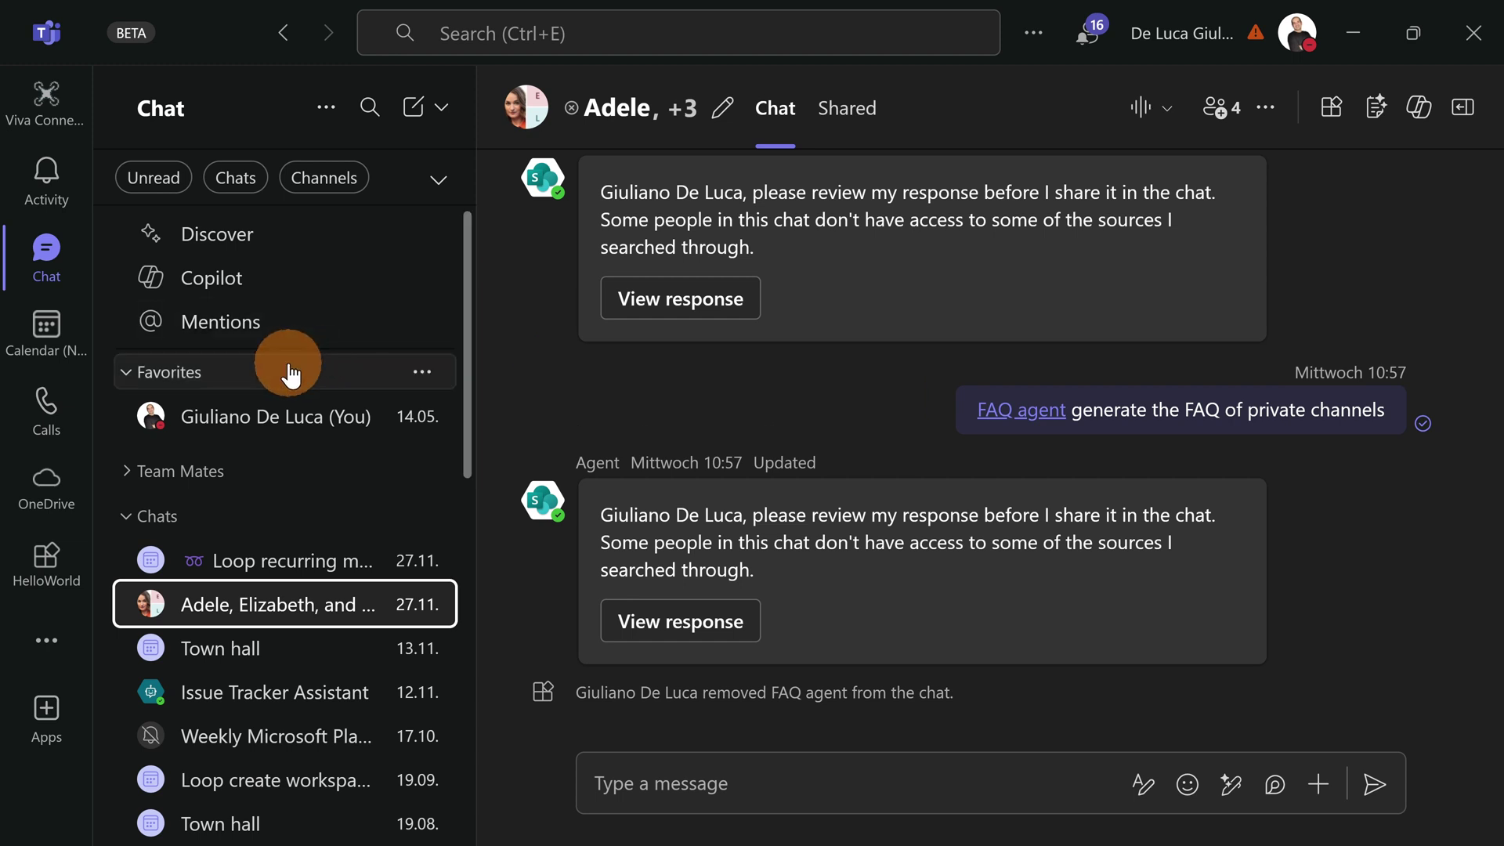
# Open the Copilot app from the Teams additional apps list.
pyautogui.click(58, 661)
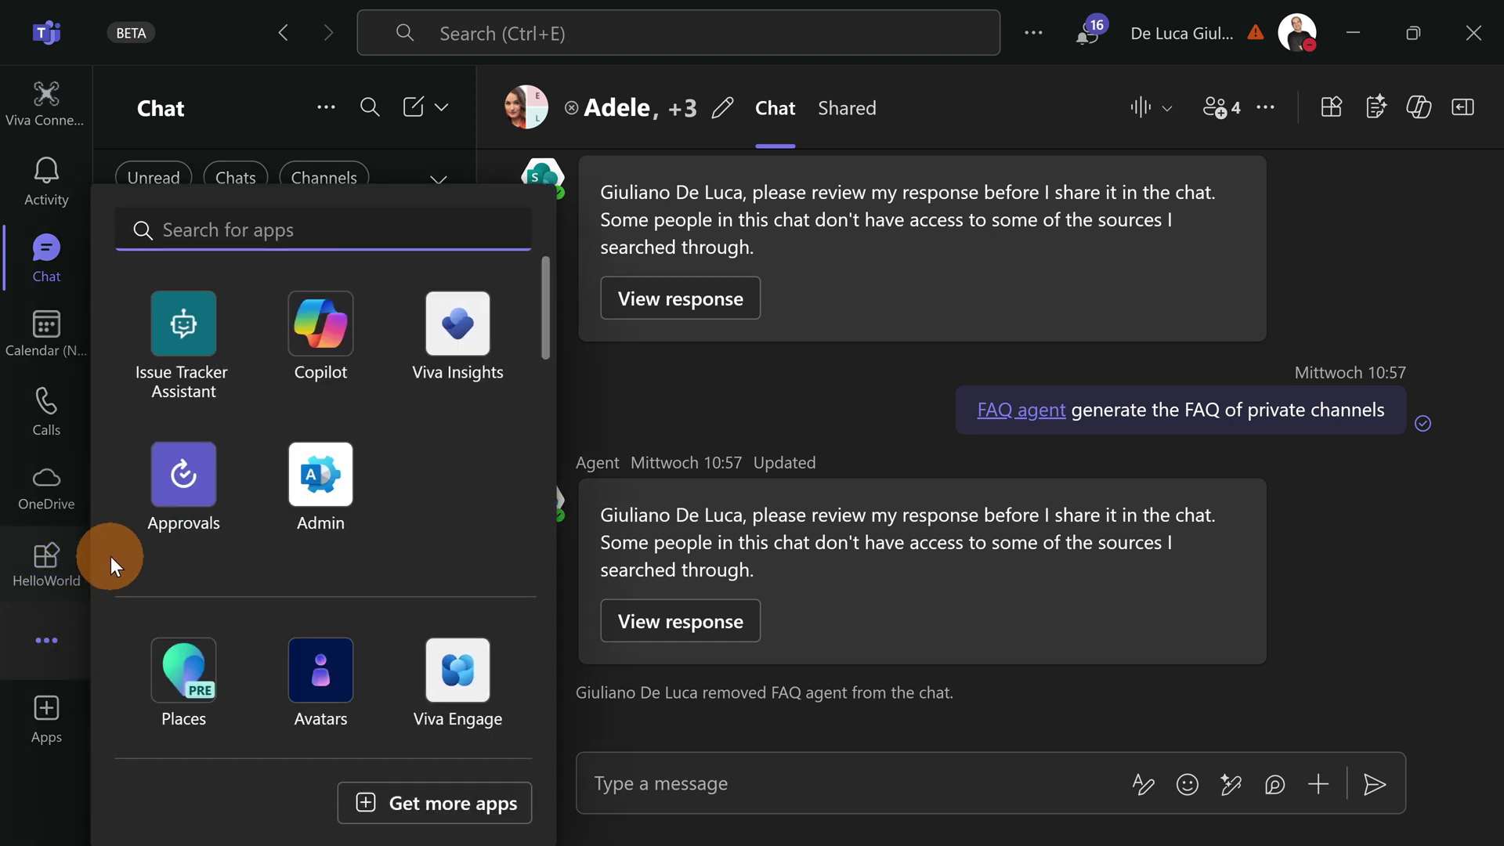
pyautogui.click(344, 337)
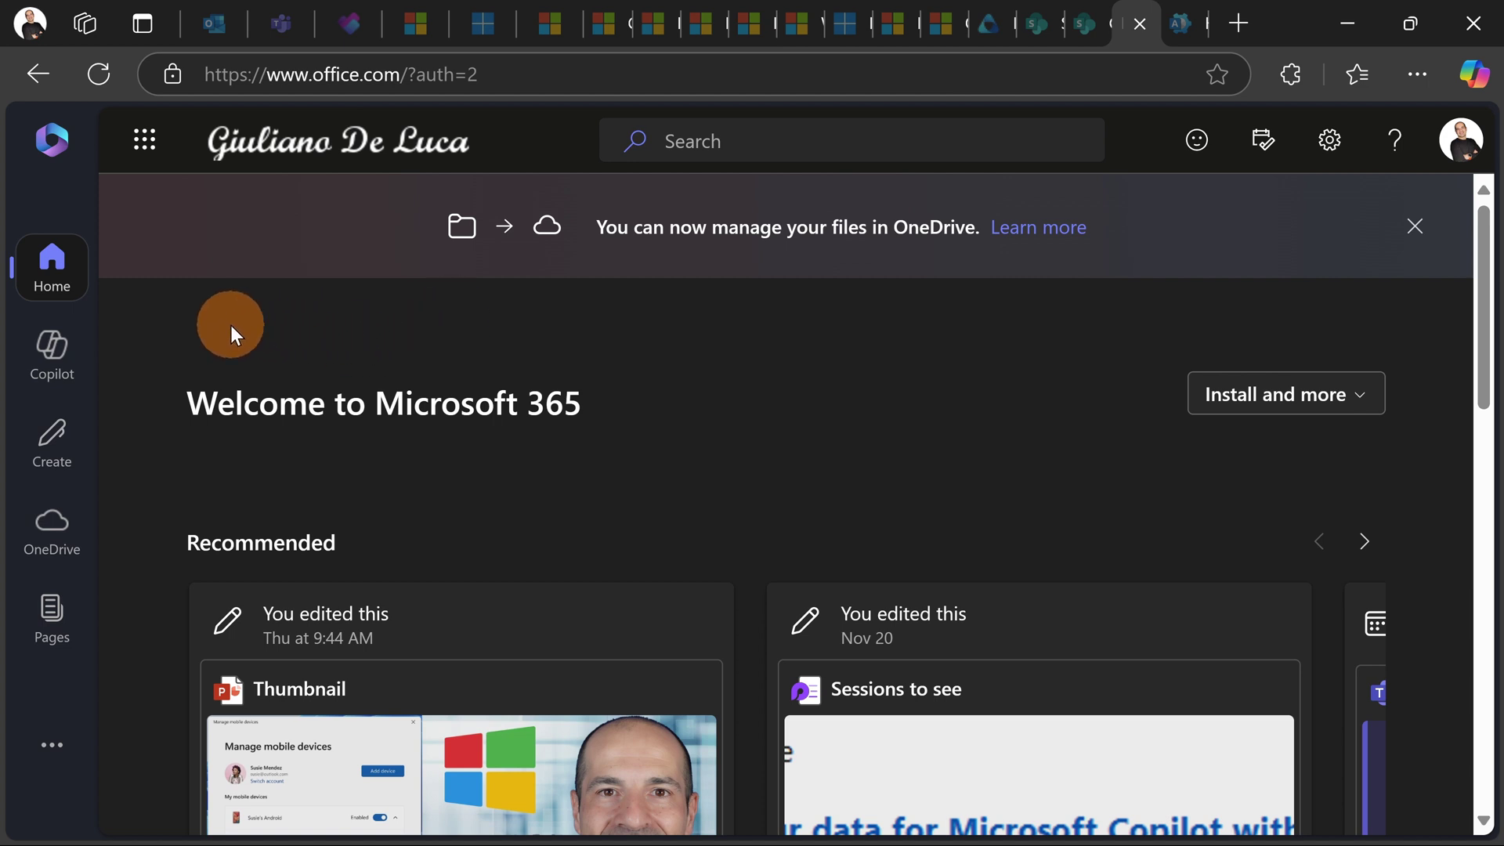
# Open Copilot chat and switch it from Web to Work mode.
pyautogui.click(61, 367)
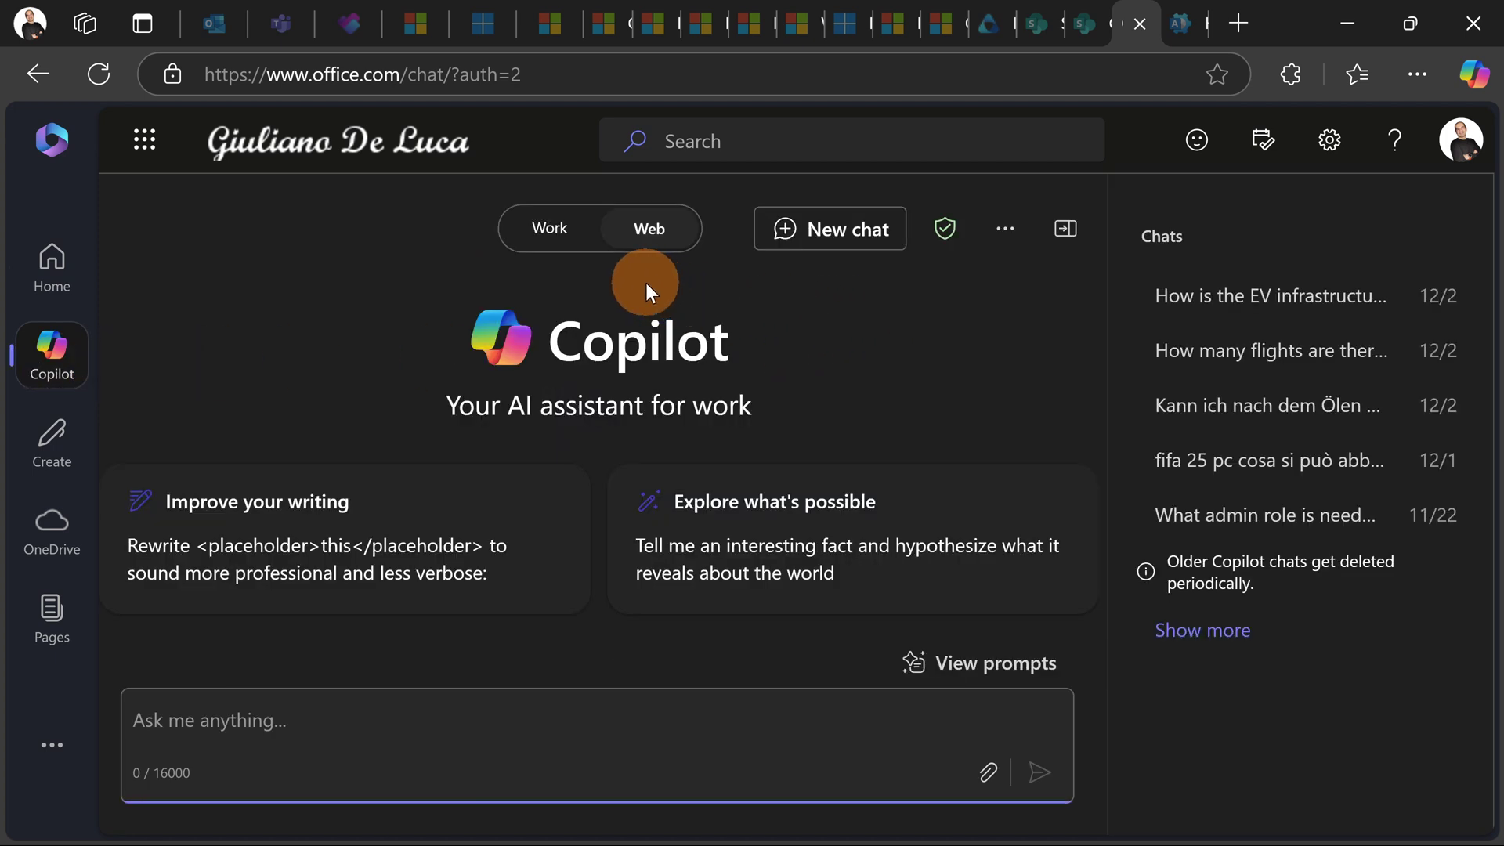
pyautogui.click(547, 244)
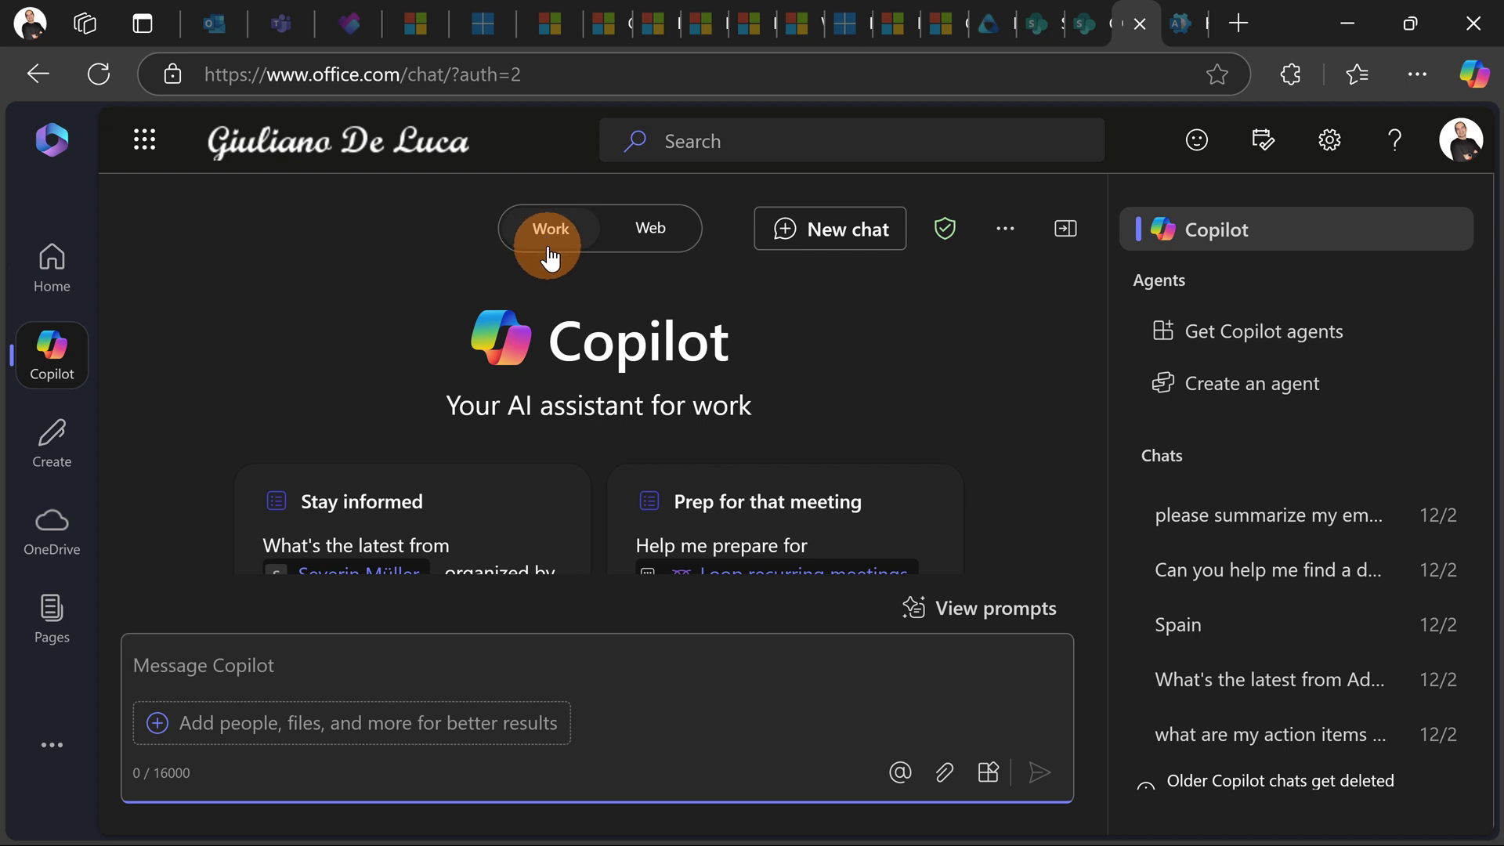
pyautogui.click(873, 322)
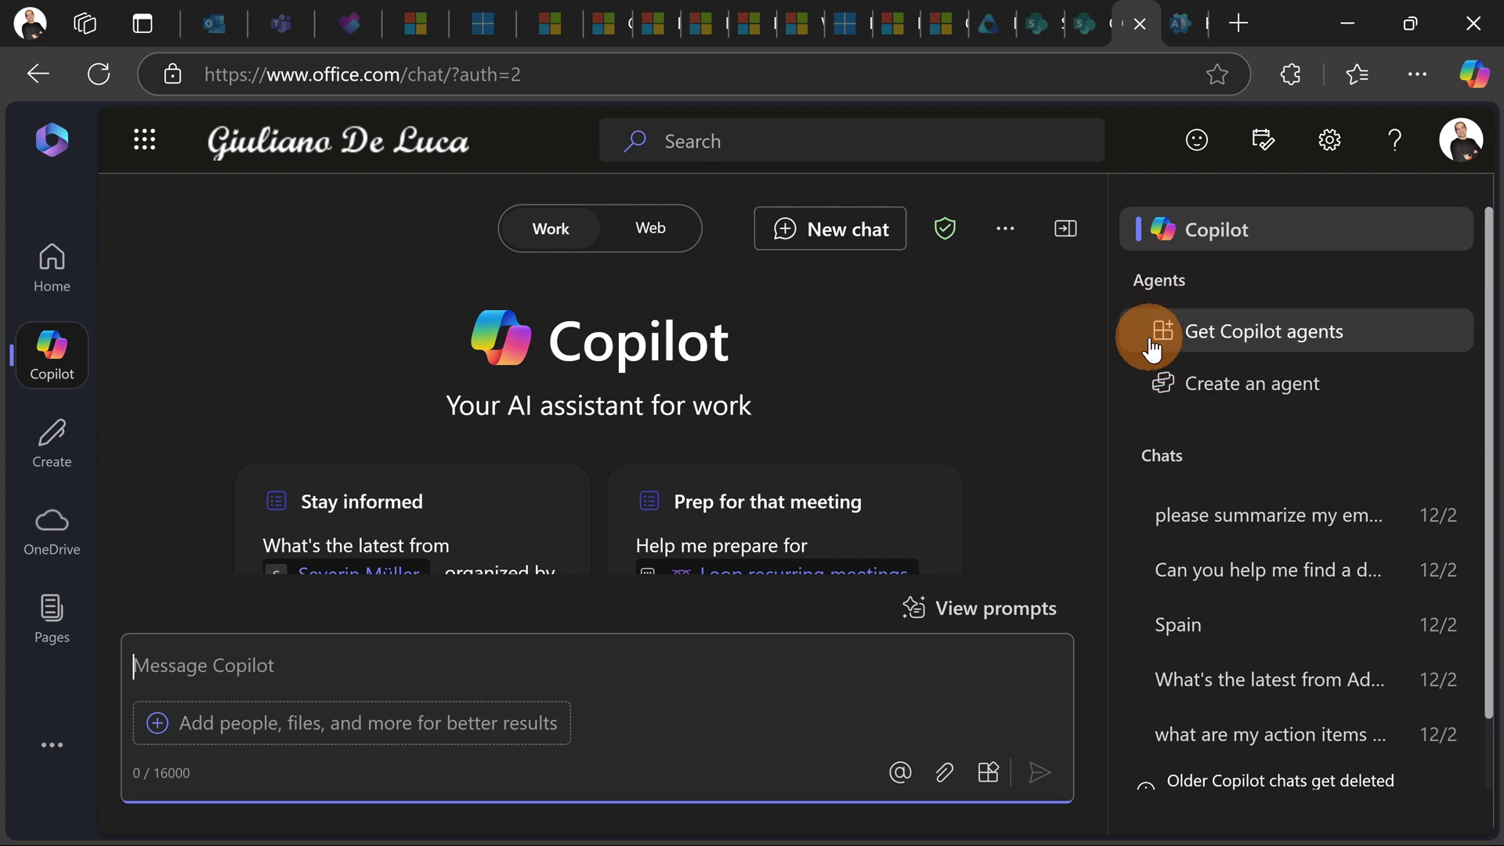
# Open Get Copilot agents, filter to the Featured Agents category and scroll through it.
pyautogui.click(1225, 339)
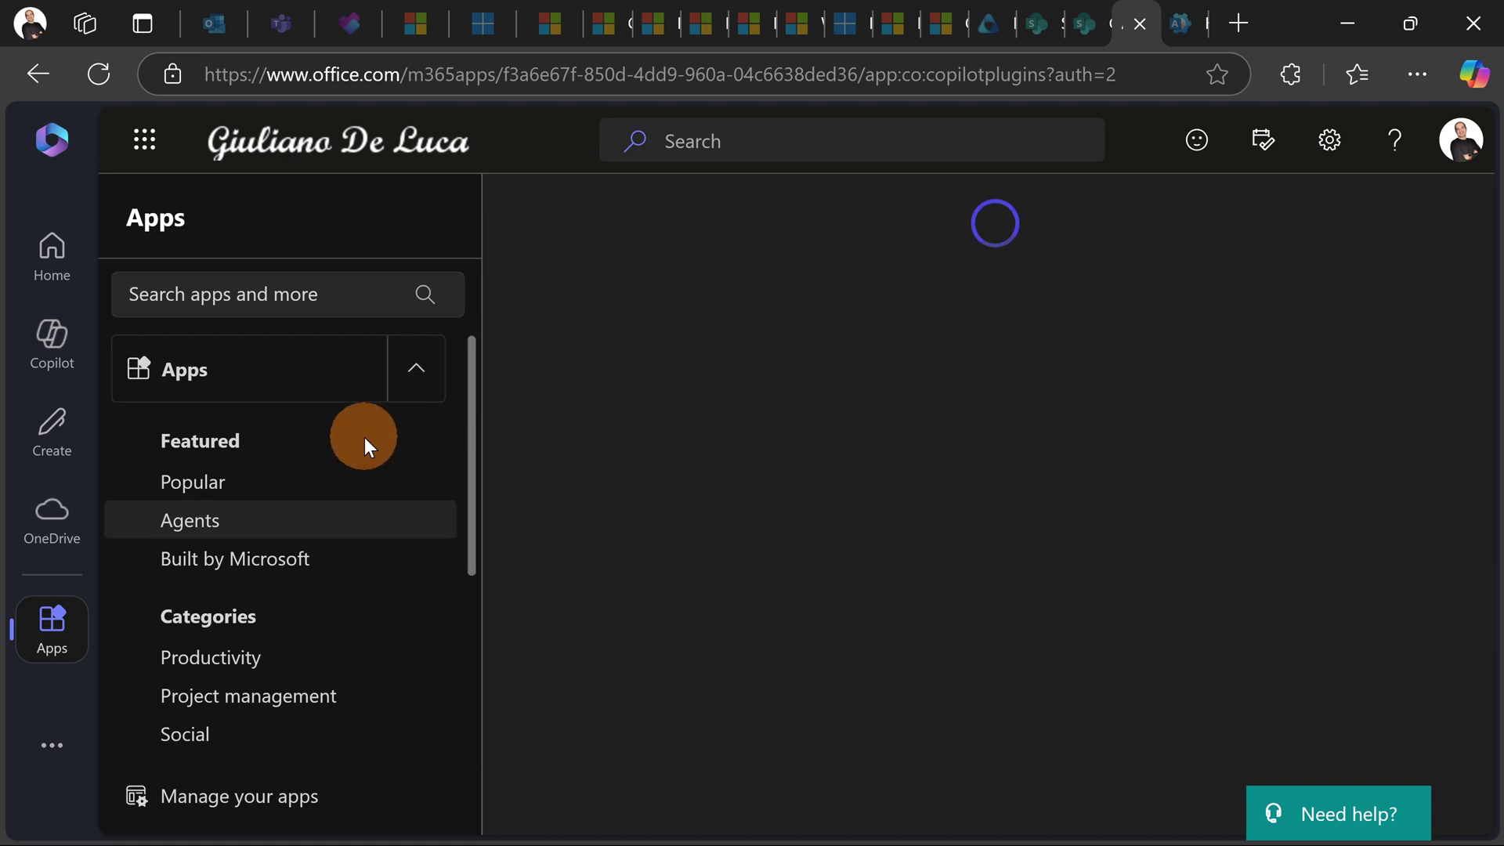
pyautogui.click(209, 523)
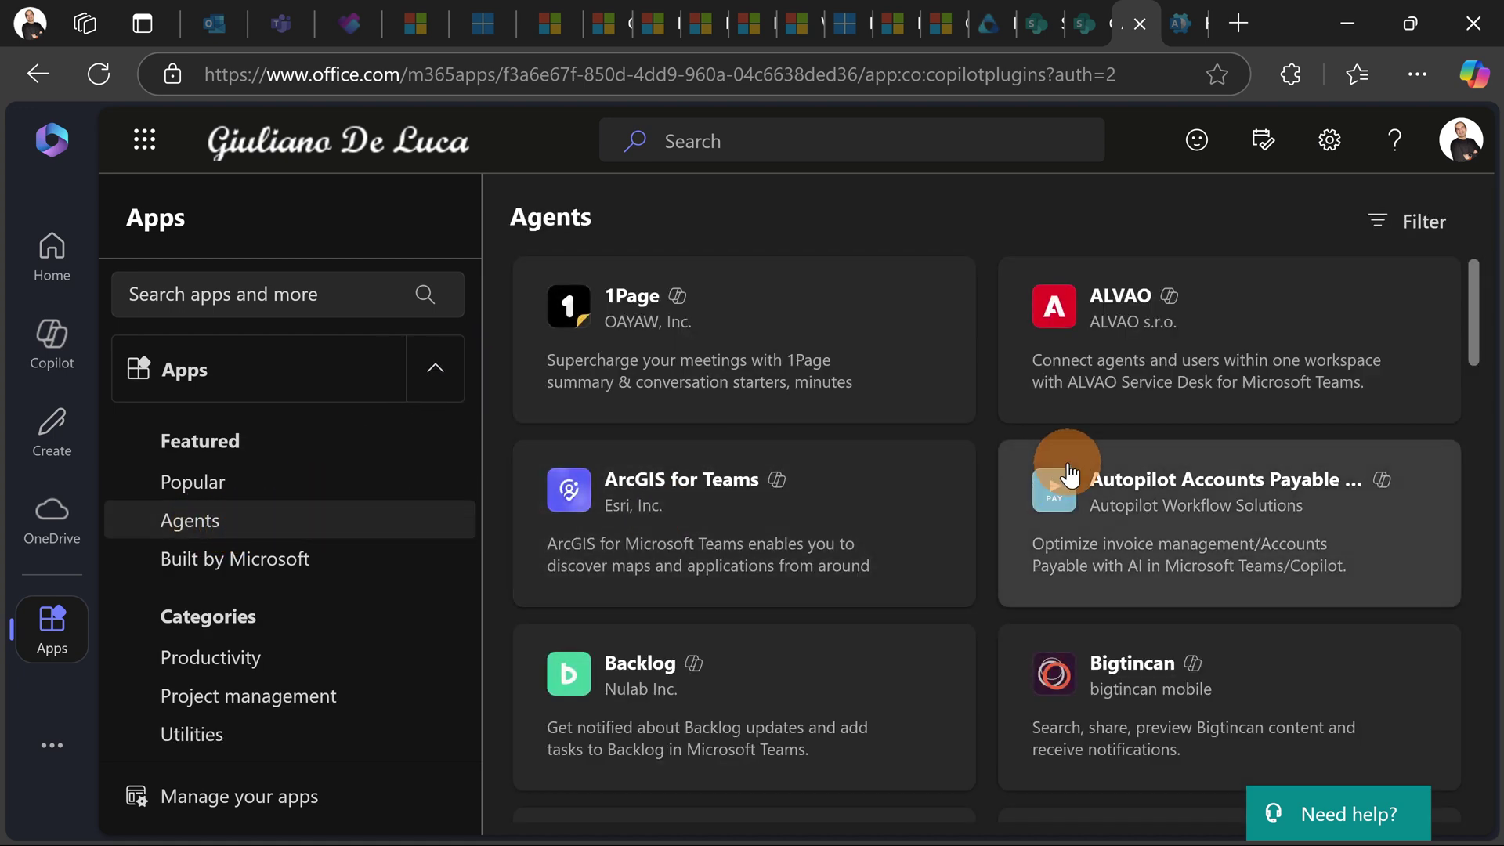
pyautogui.scroll(-1, 1035, 435)
pyautogui.scroll(-5, 1034, 434)
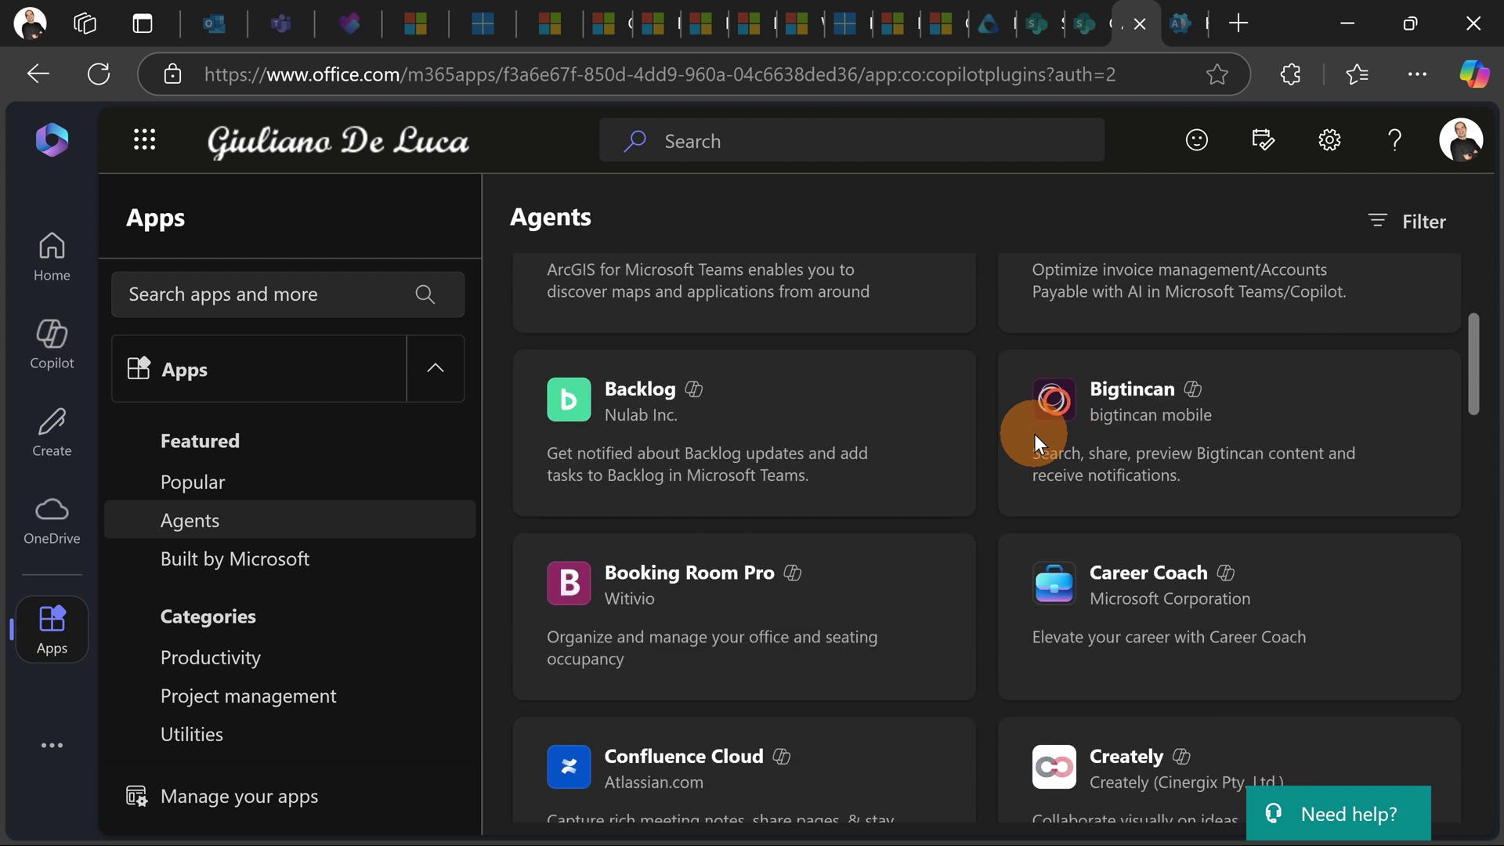
pyautogui.scroll(-2, 1034, 434)
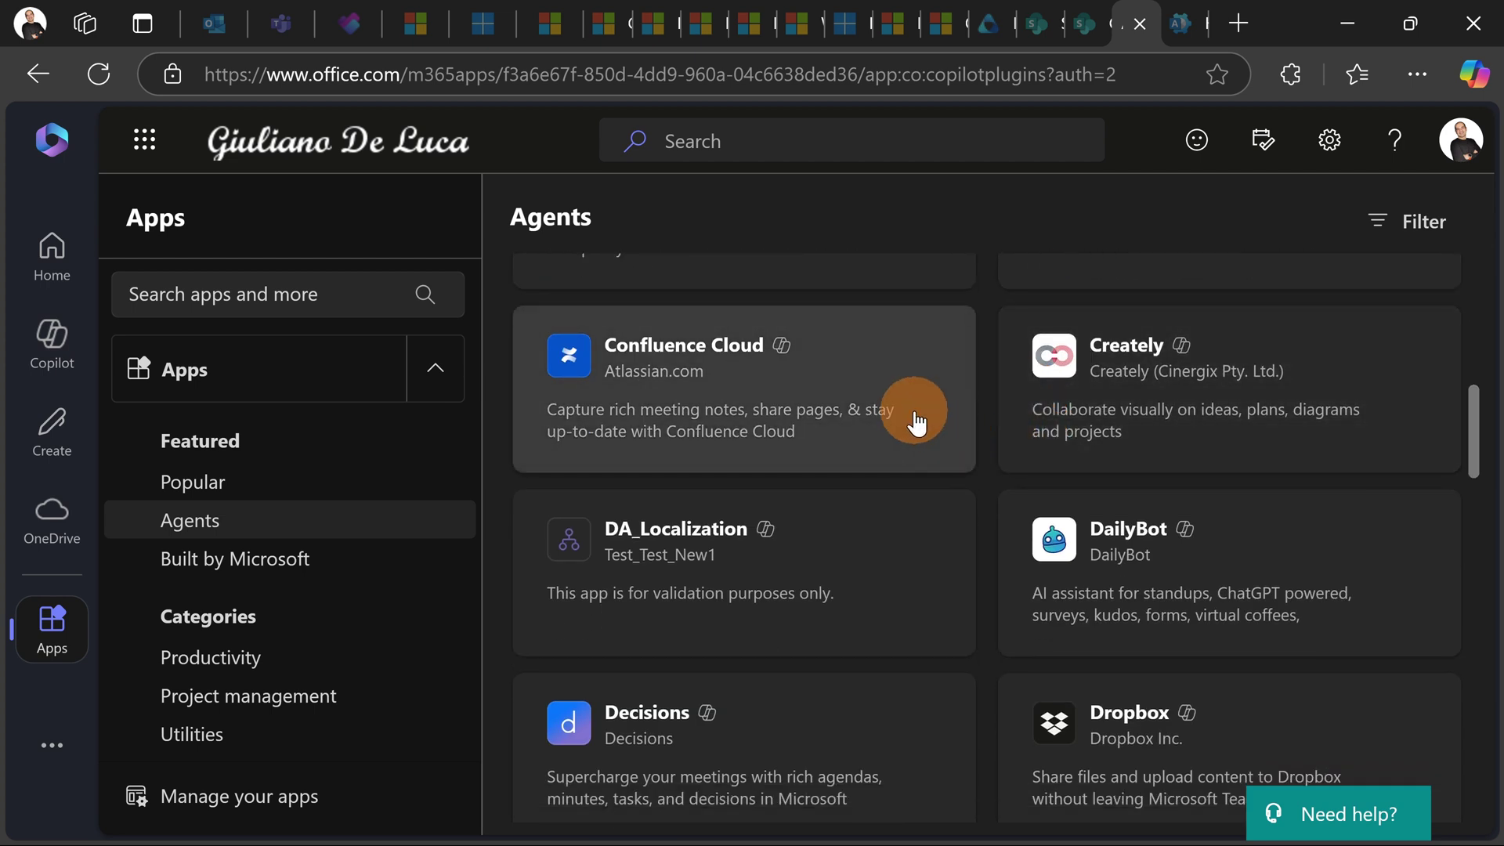
pyautogui.scroll(-1, 862, 404)
pyautogui.scroll(-6, 862, 404)
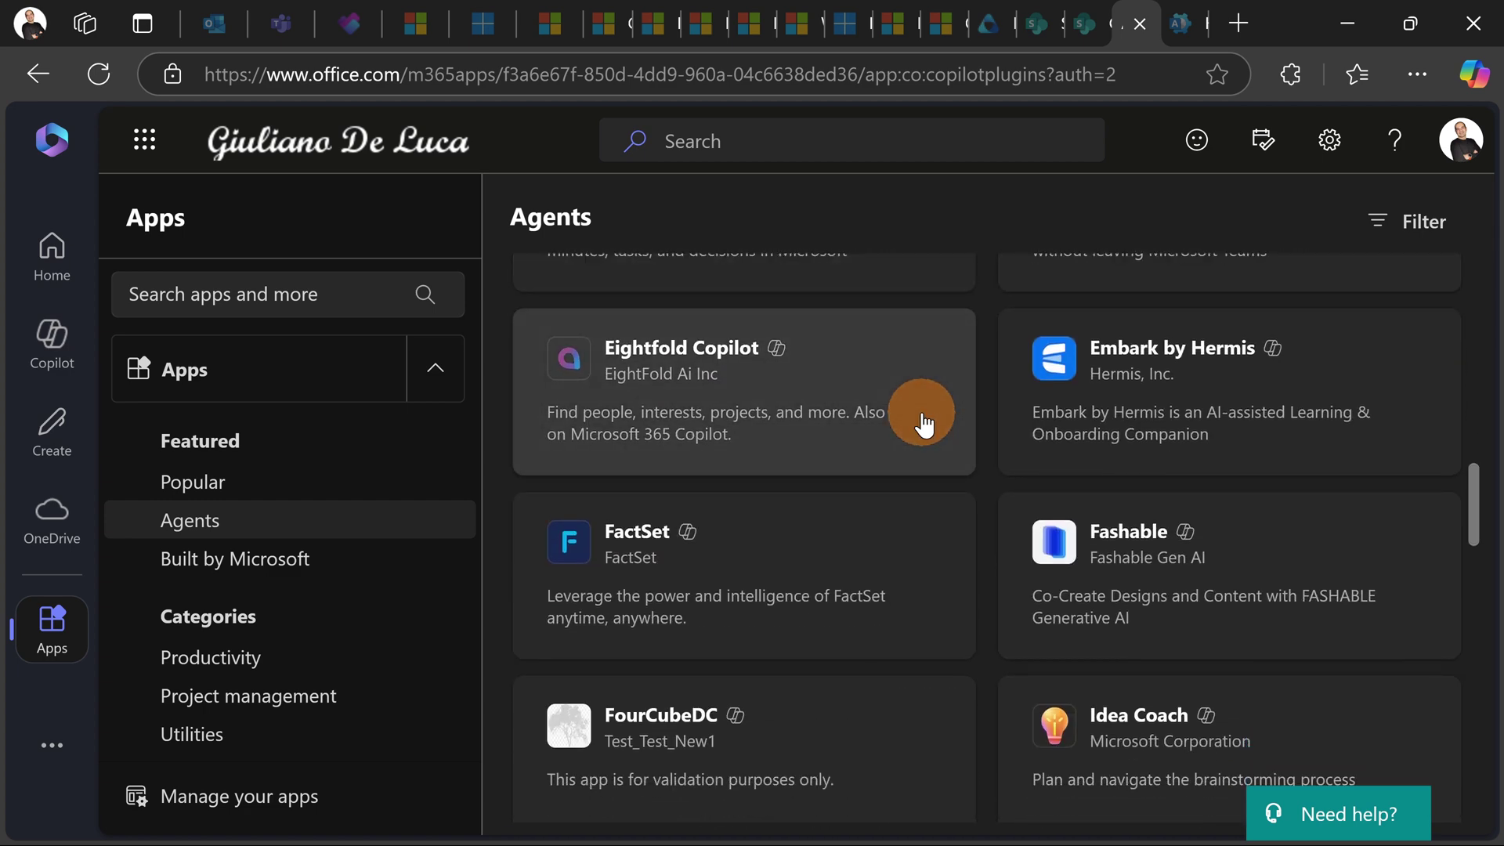
pyautogui.scroll(-6, 923, 412)
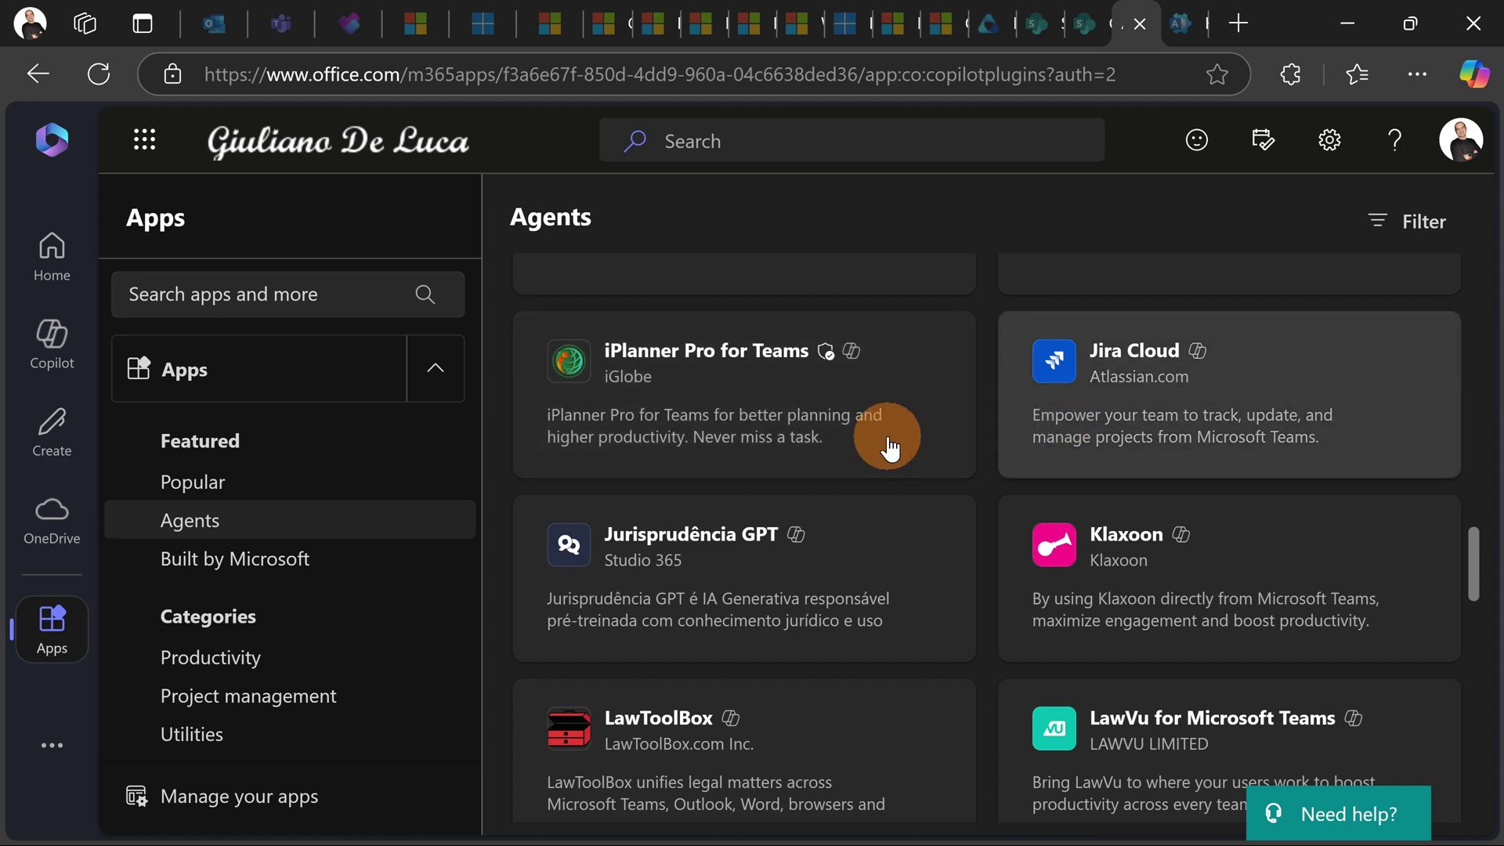
pyautogui.scroll(15, 811, 444)
pyautogui.scroll(5, 689, 421)
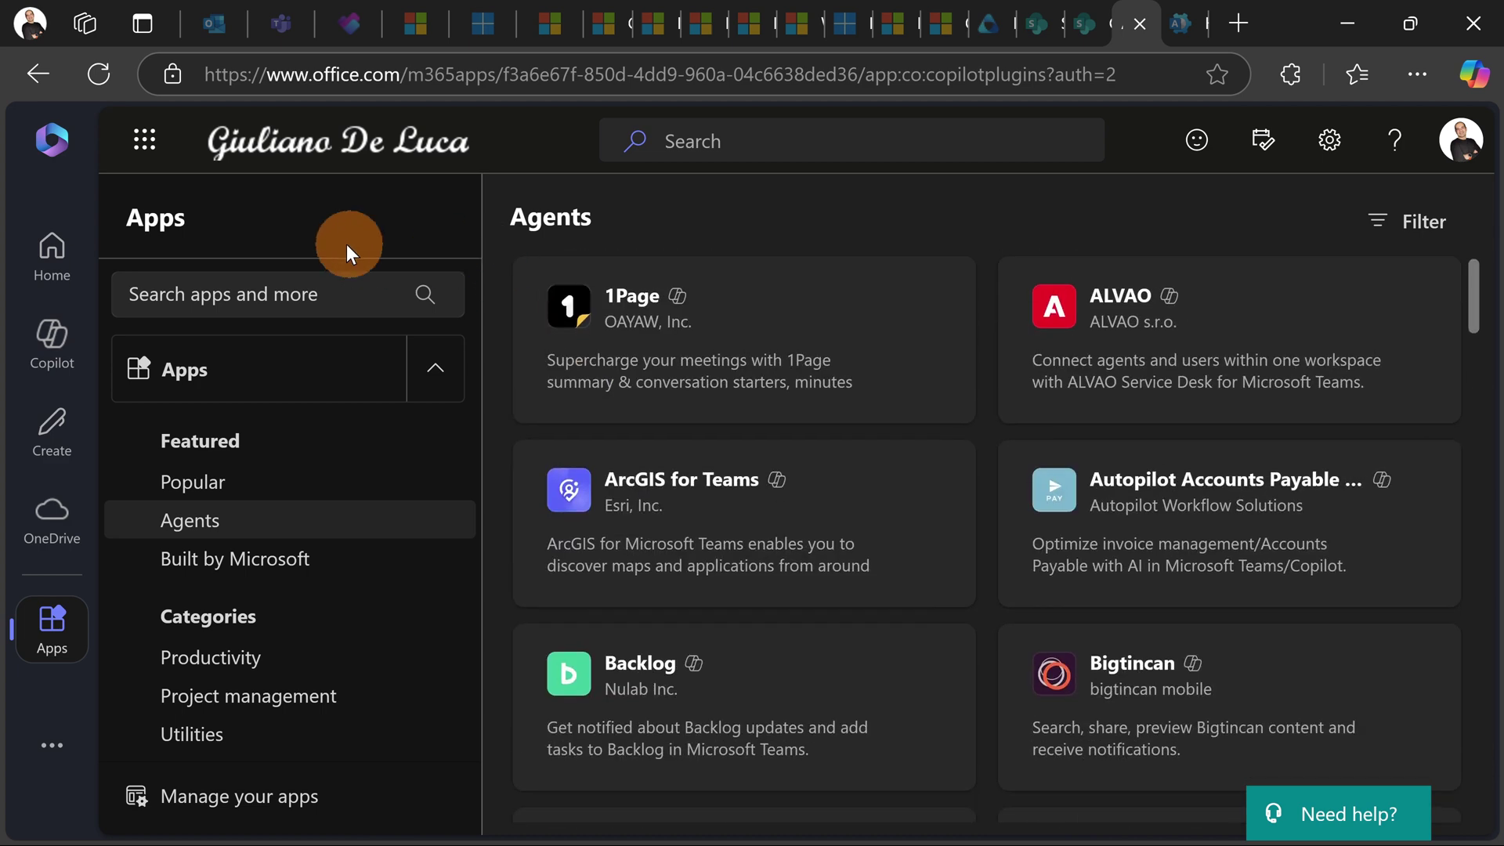
# Start a new agent and scroll past the Career, Prompt and Writing Coach templates.
pyautogui.click(66, 362)
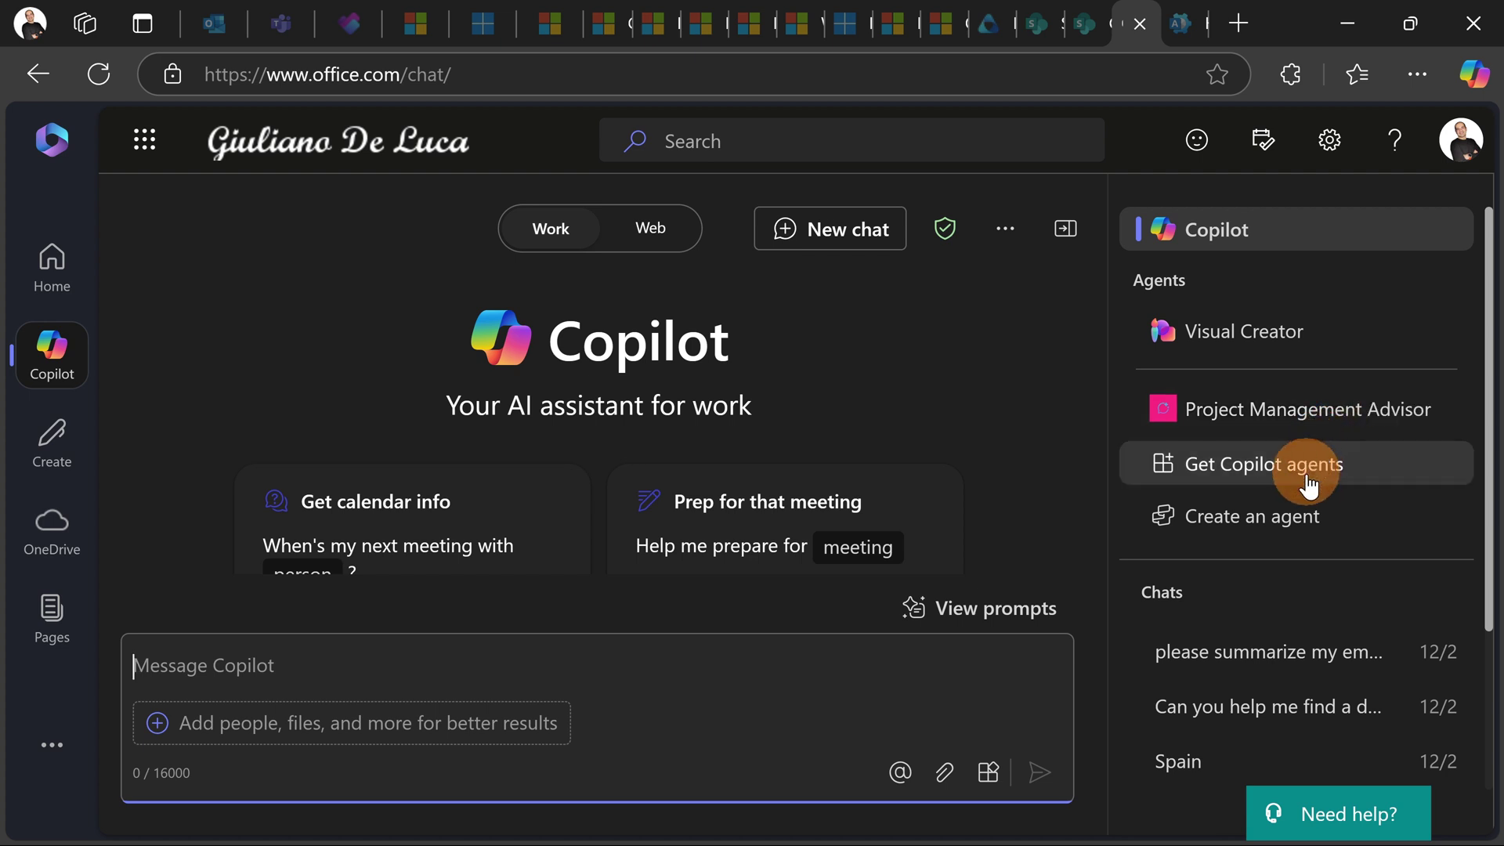
pyautogui.click(1272, 519)
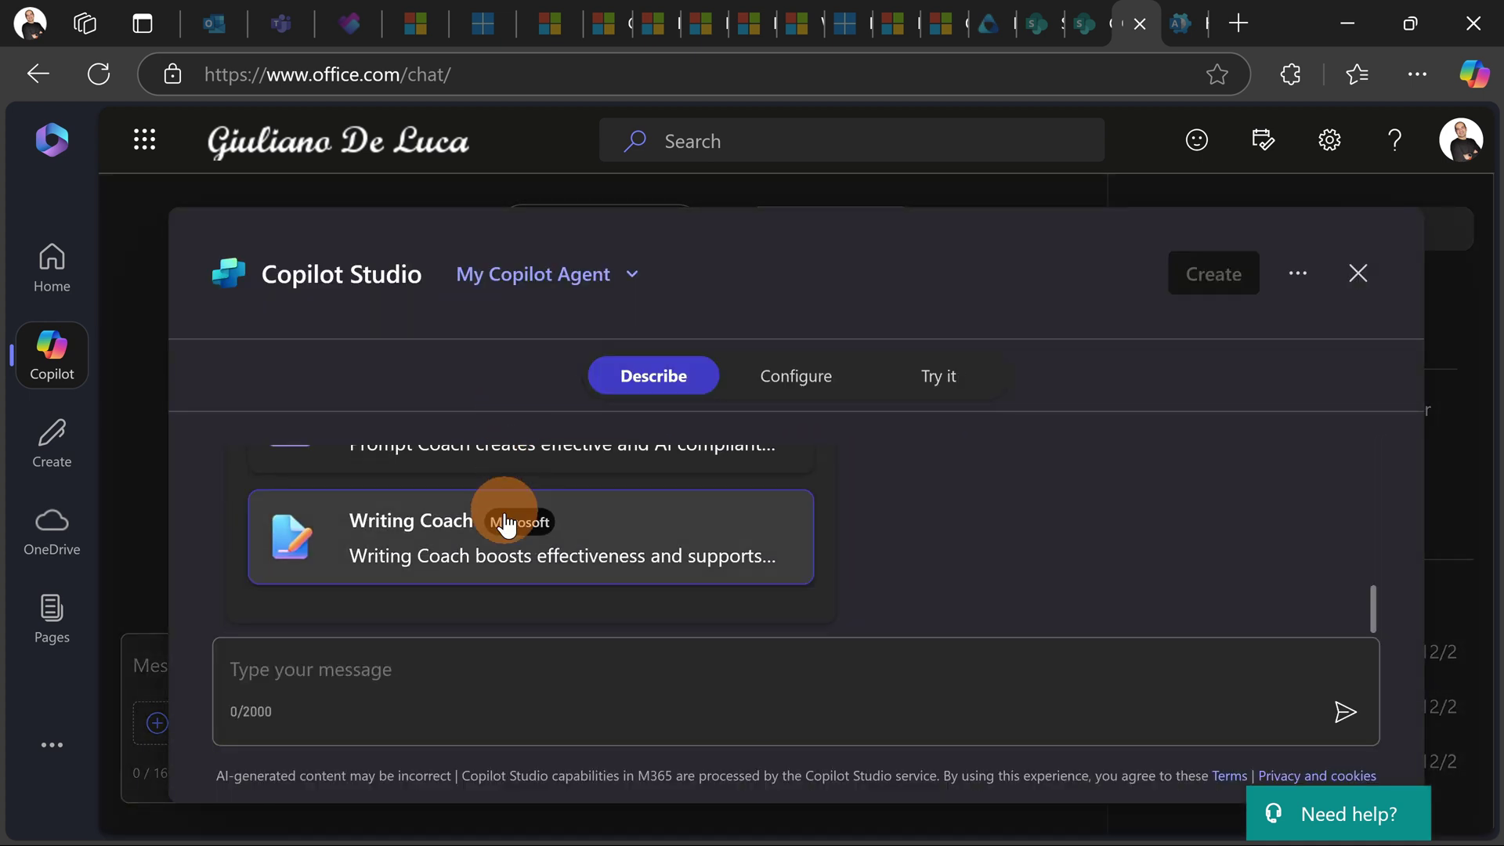
pyautogui.scroll(1, 506, 540)
pyautogui.scroll(3, 506, 539)
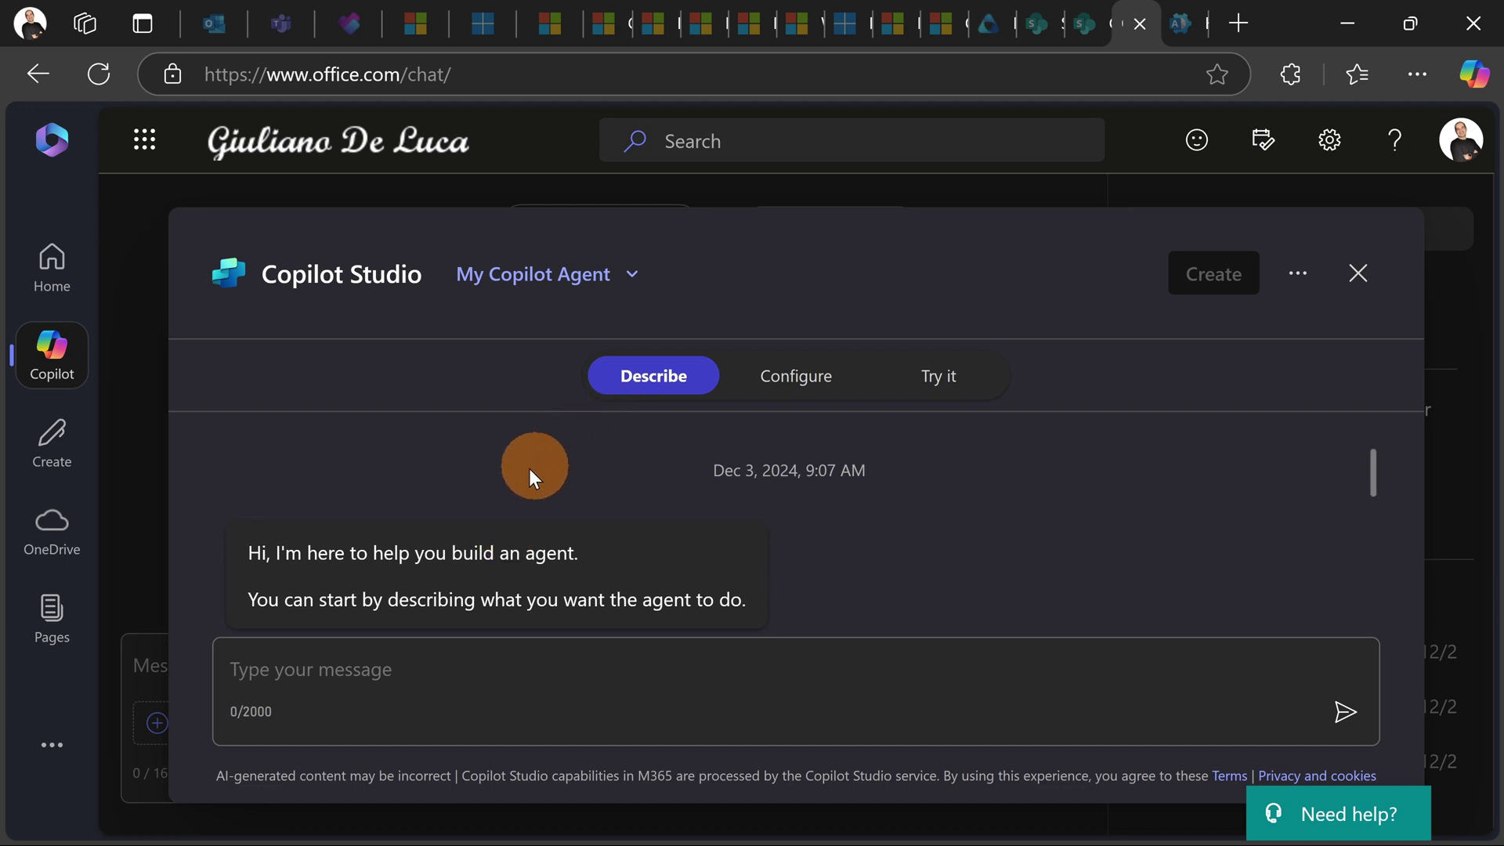
pyautogui.scroll(-5, 520, 474)
pyautogui.scroll(2, 520, 473)
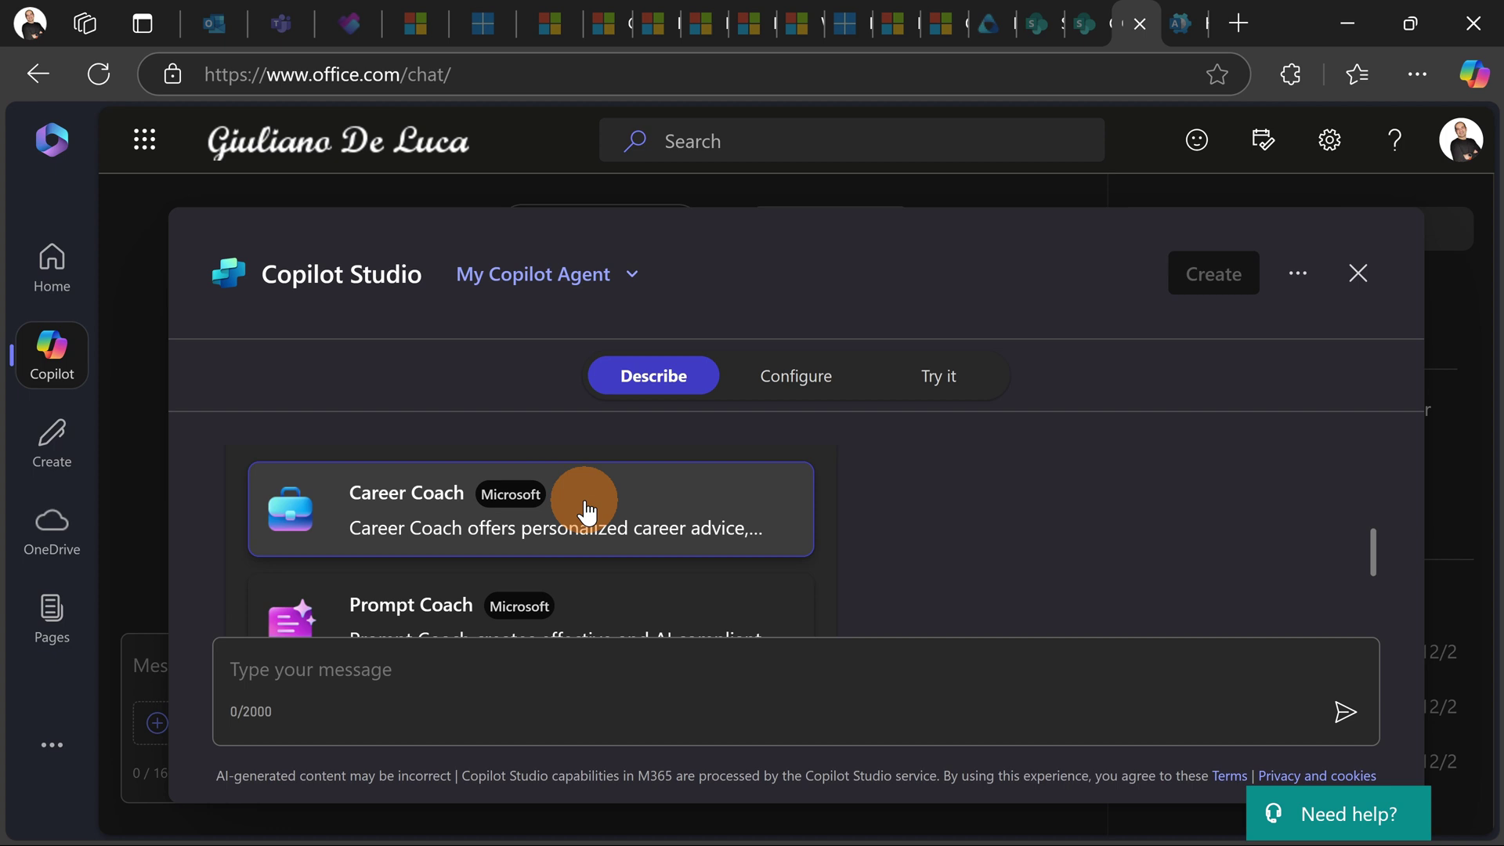
pyautogui.scroll(-3, 585, 511)
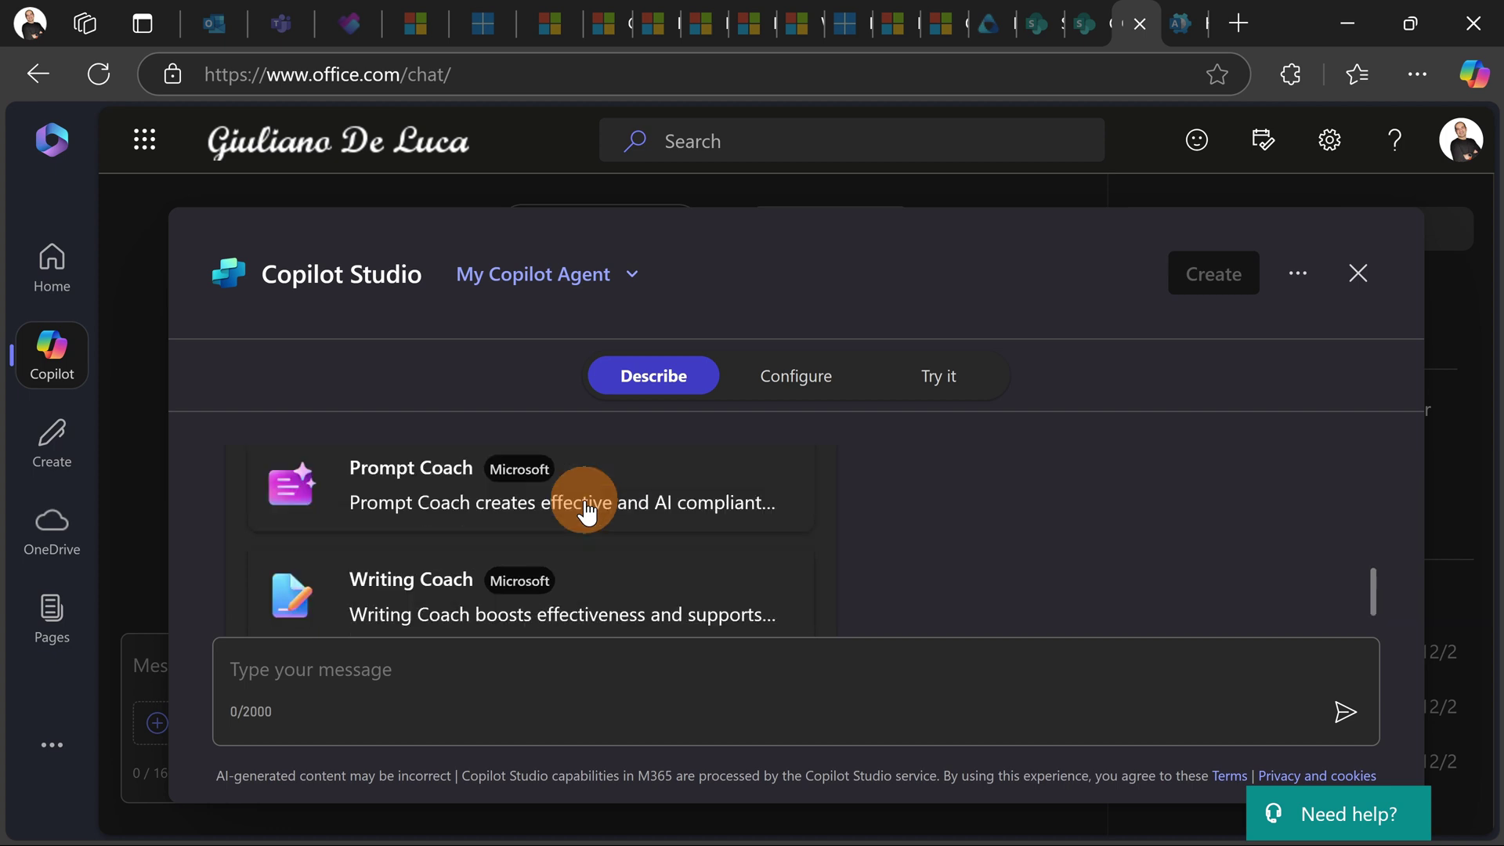
pyautogui.scroll(2, 631, 535)
pyautogui.scroll(5, 526, 482)
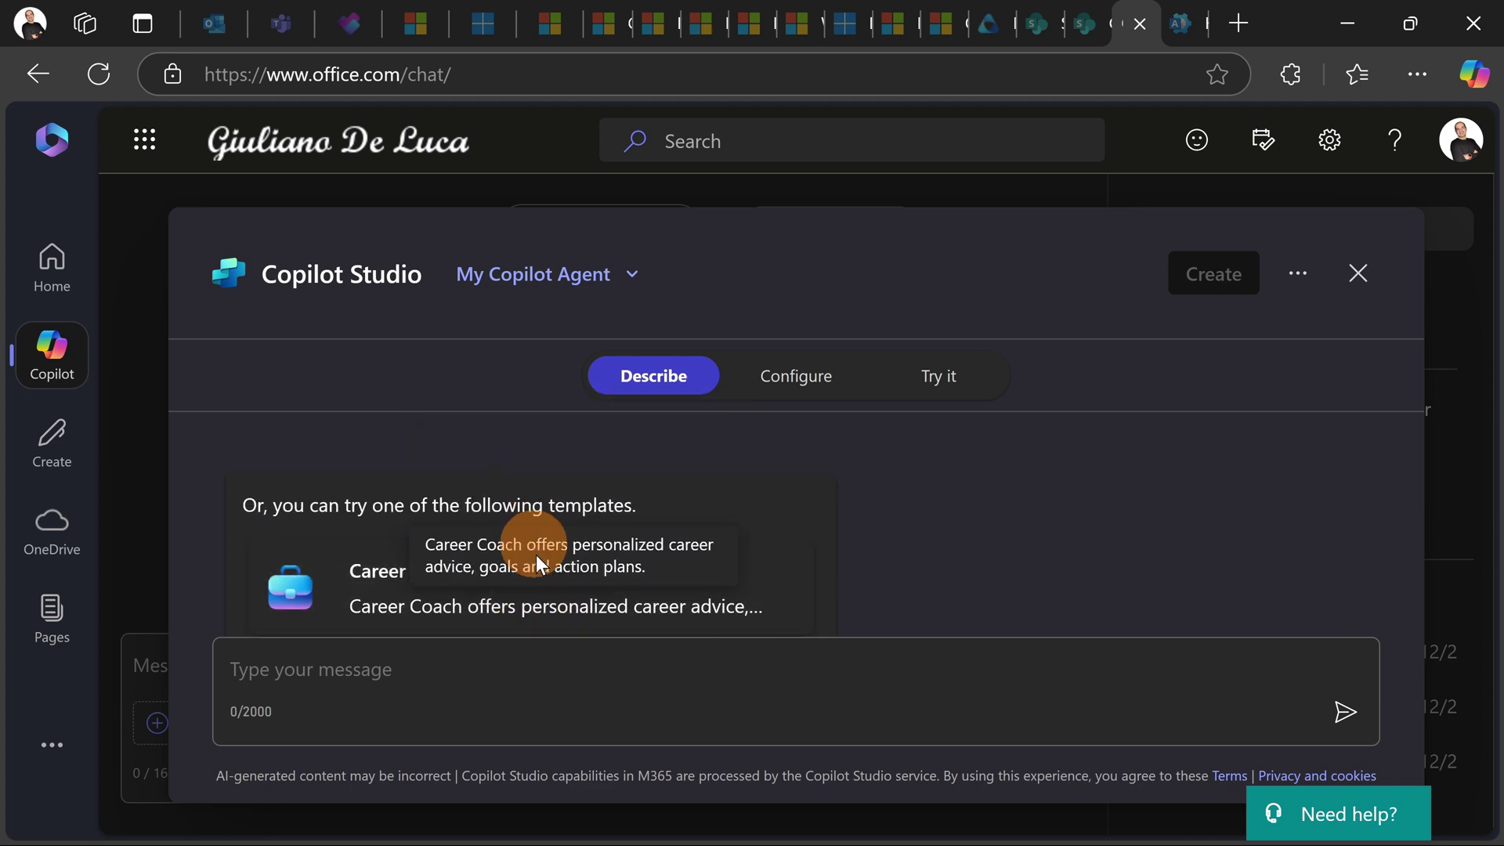
# Send the description 'Help new employees to get onboarded in the organization' to the builder.
pyautogui.click(430, 664)
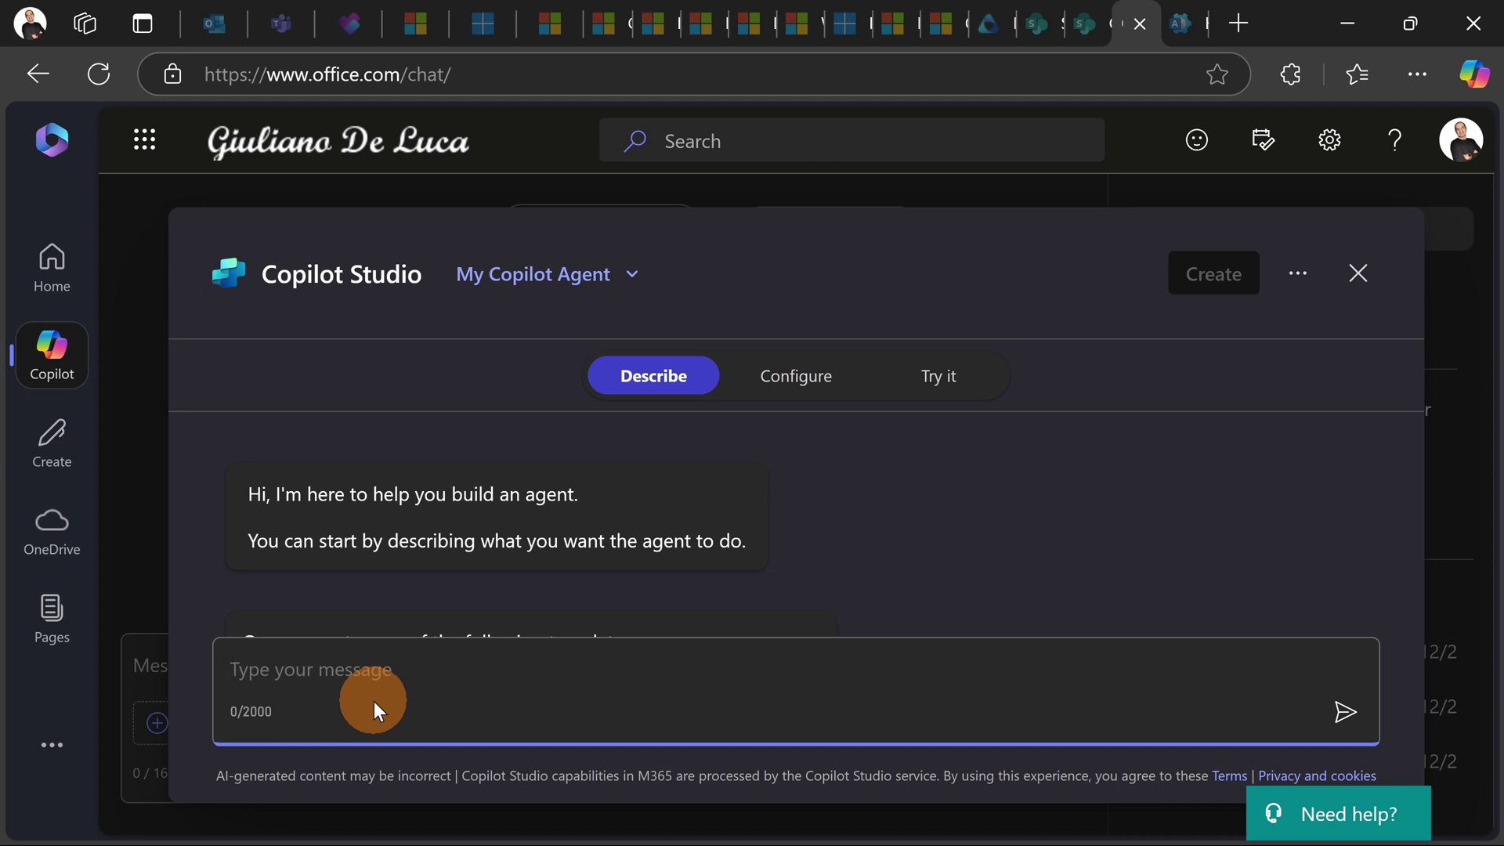
pyautogui.write('Help new employees to get onboarded in the organization')
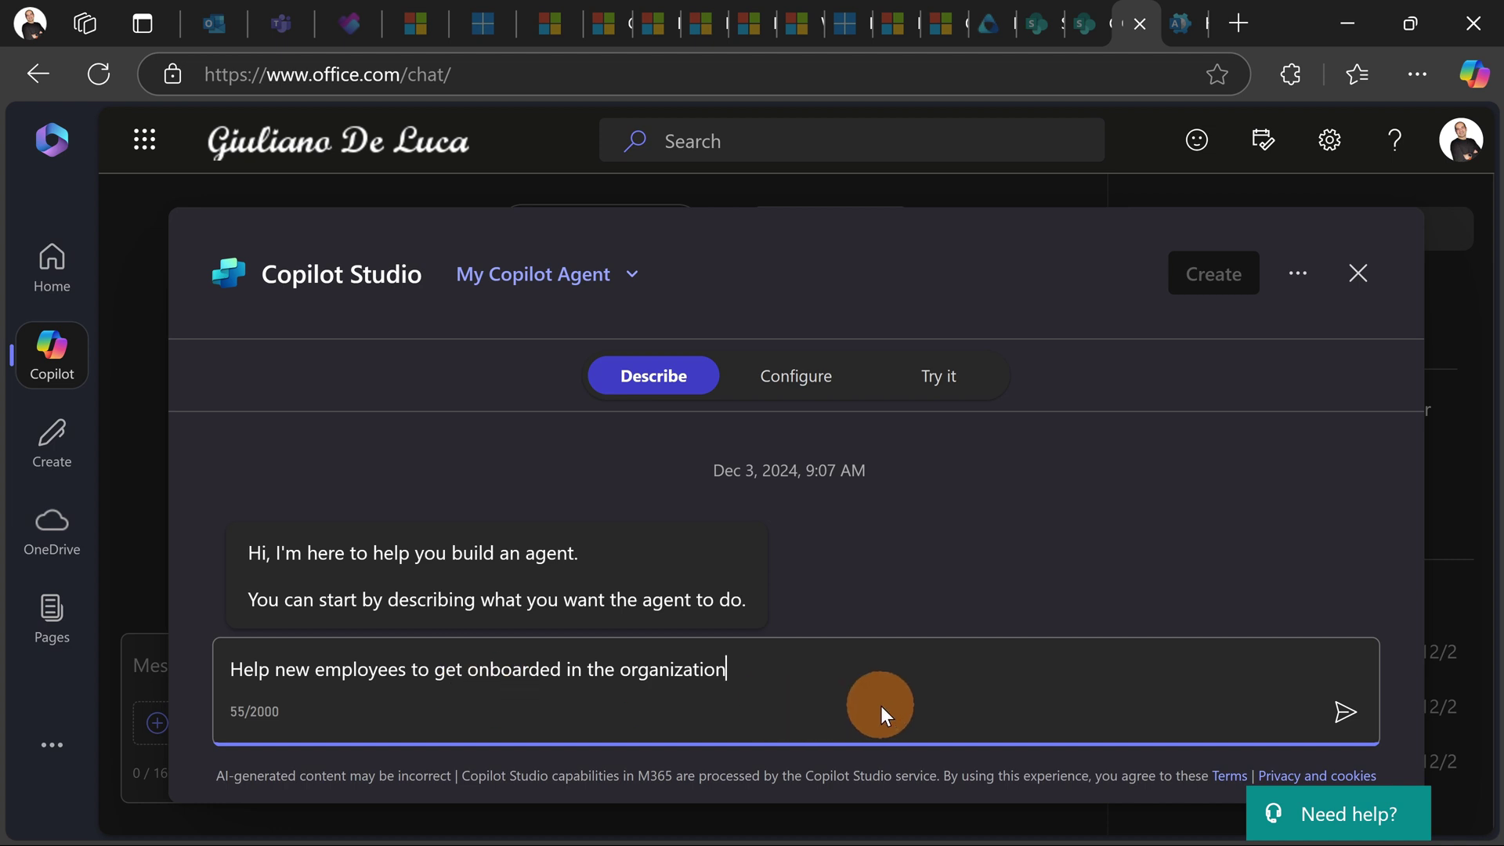
pyautogui.click(1345, 718)
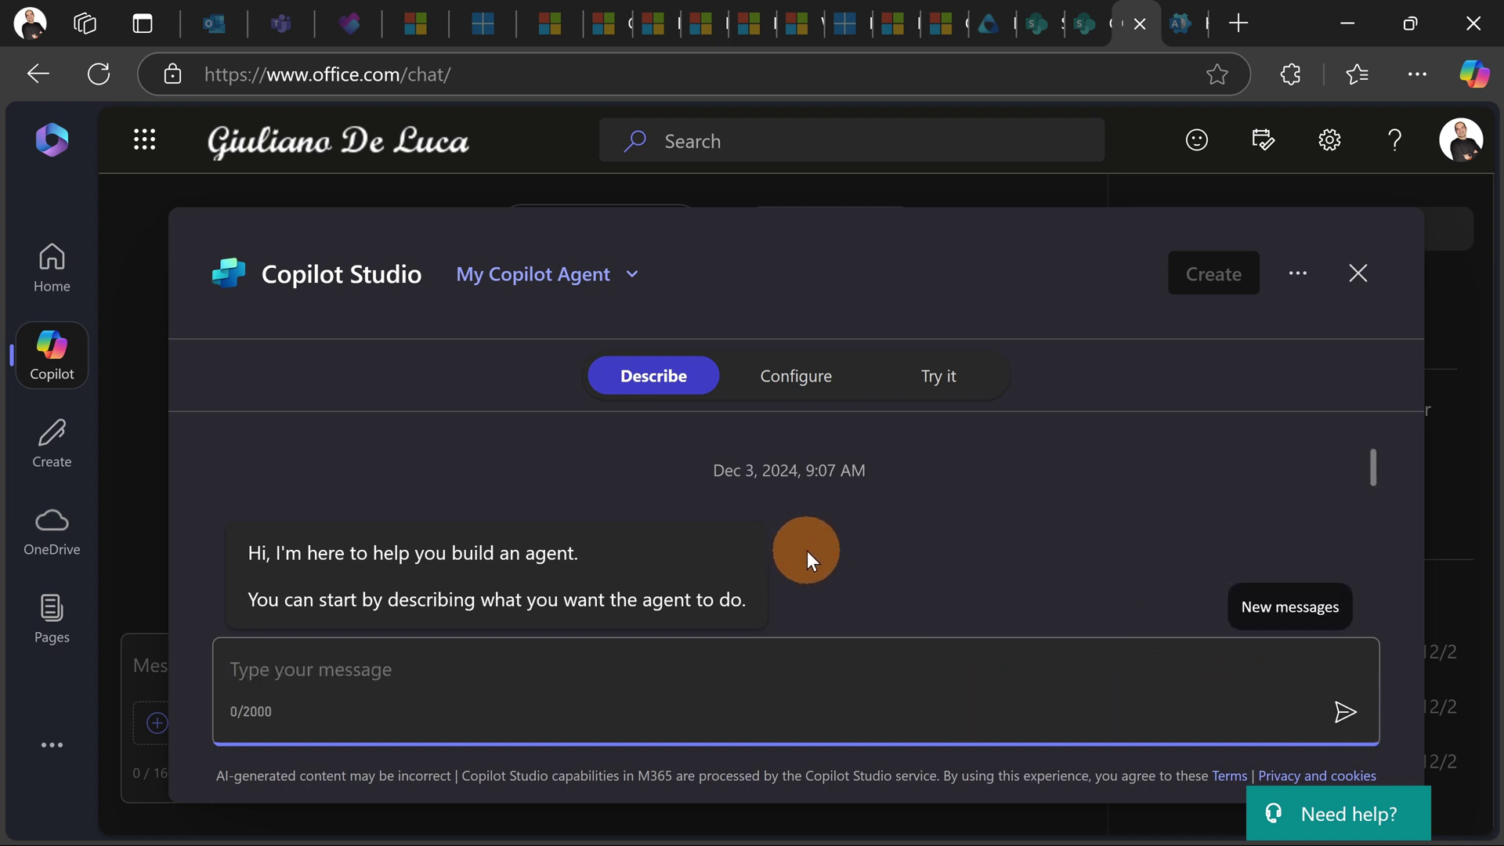
pyautogui.scroll(-5, 741, 541)
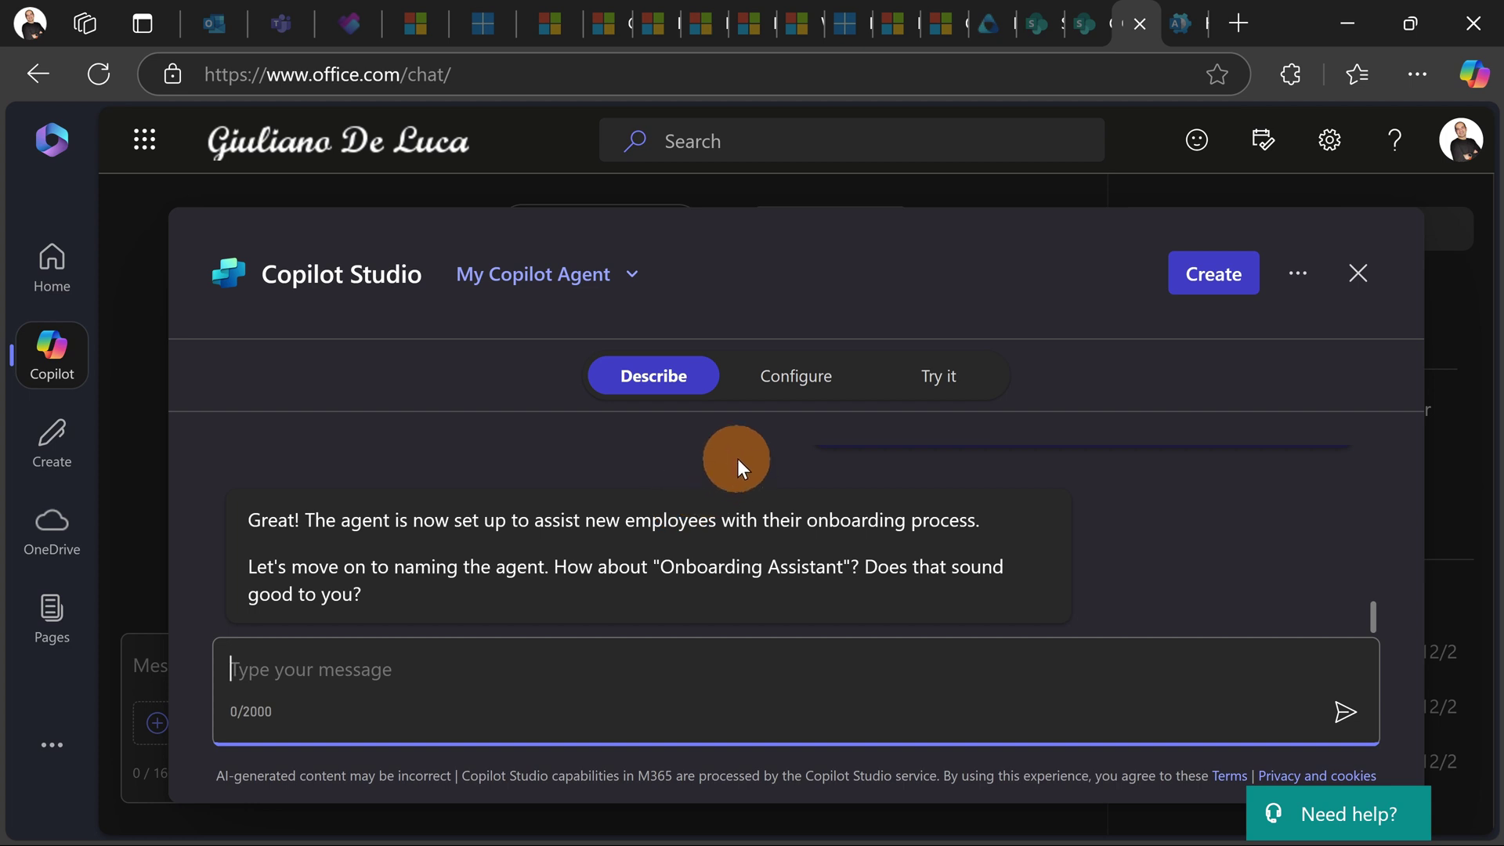
# On the Configure tab, view the template list and leave the template at None.
pyautogui.click(791, 384)
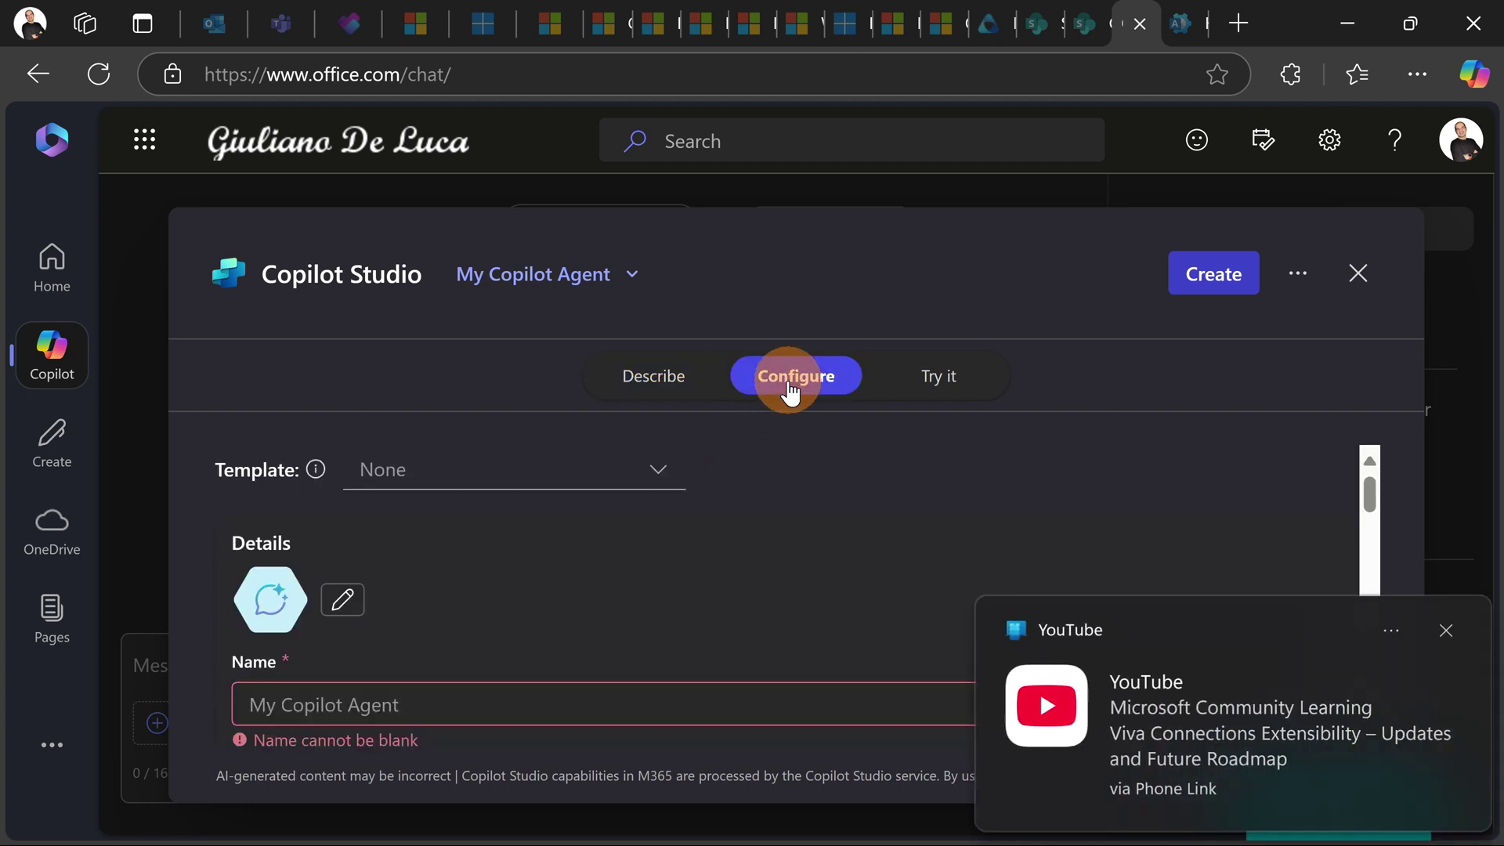
pyautogui.click(649, 478)
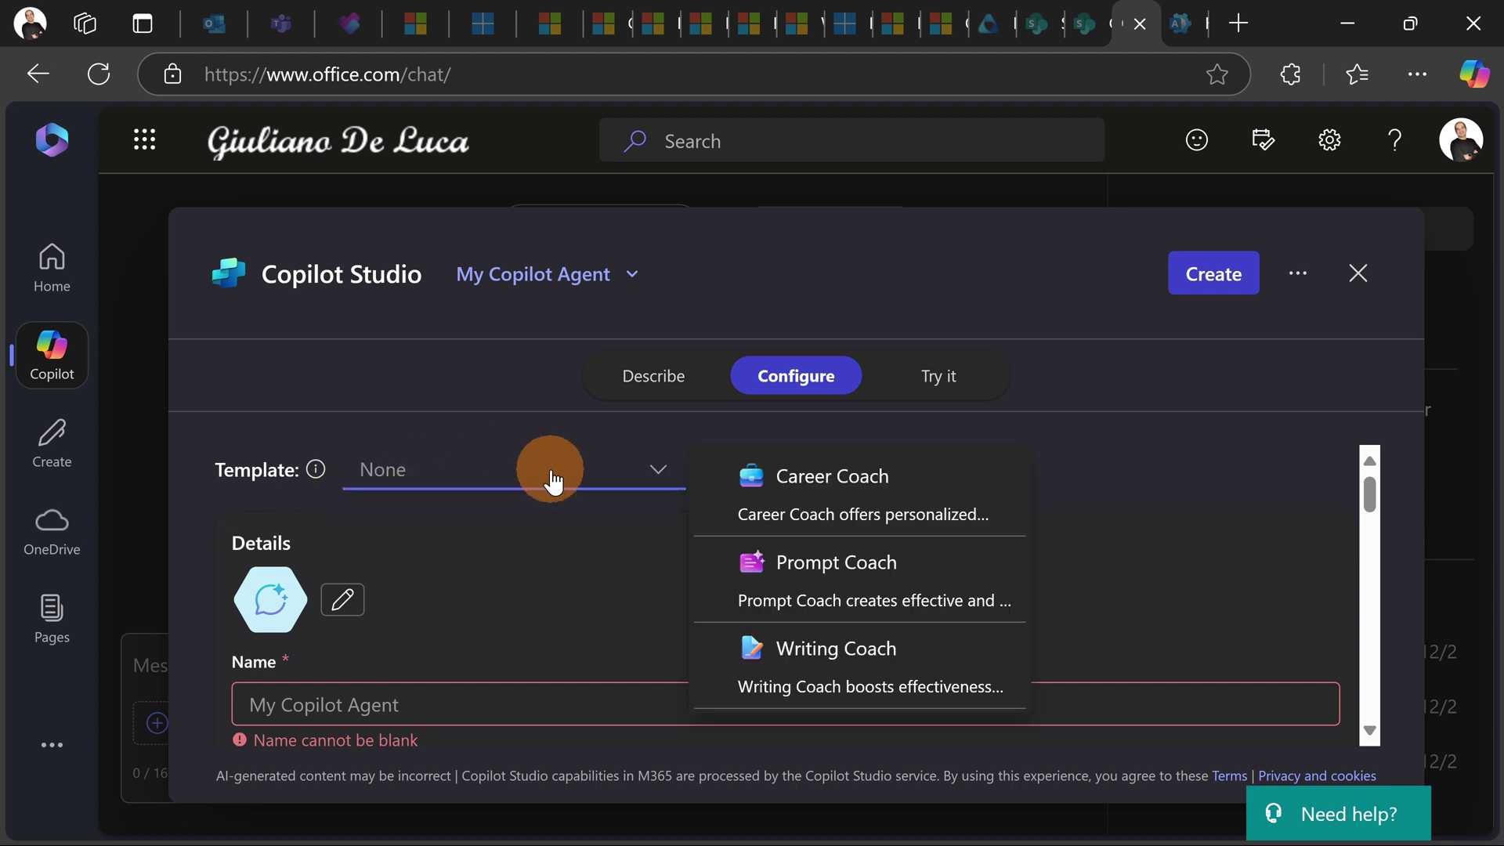
pyautogui.scroll(-2, 715, 531)
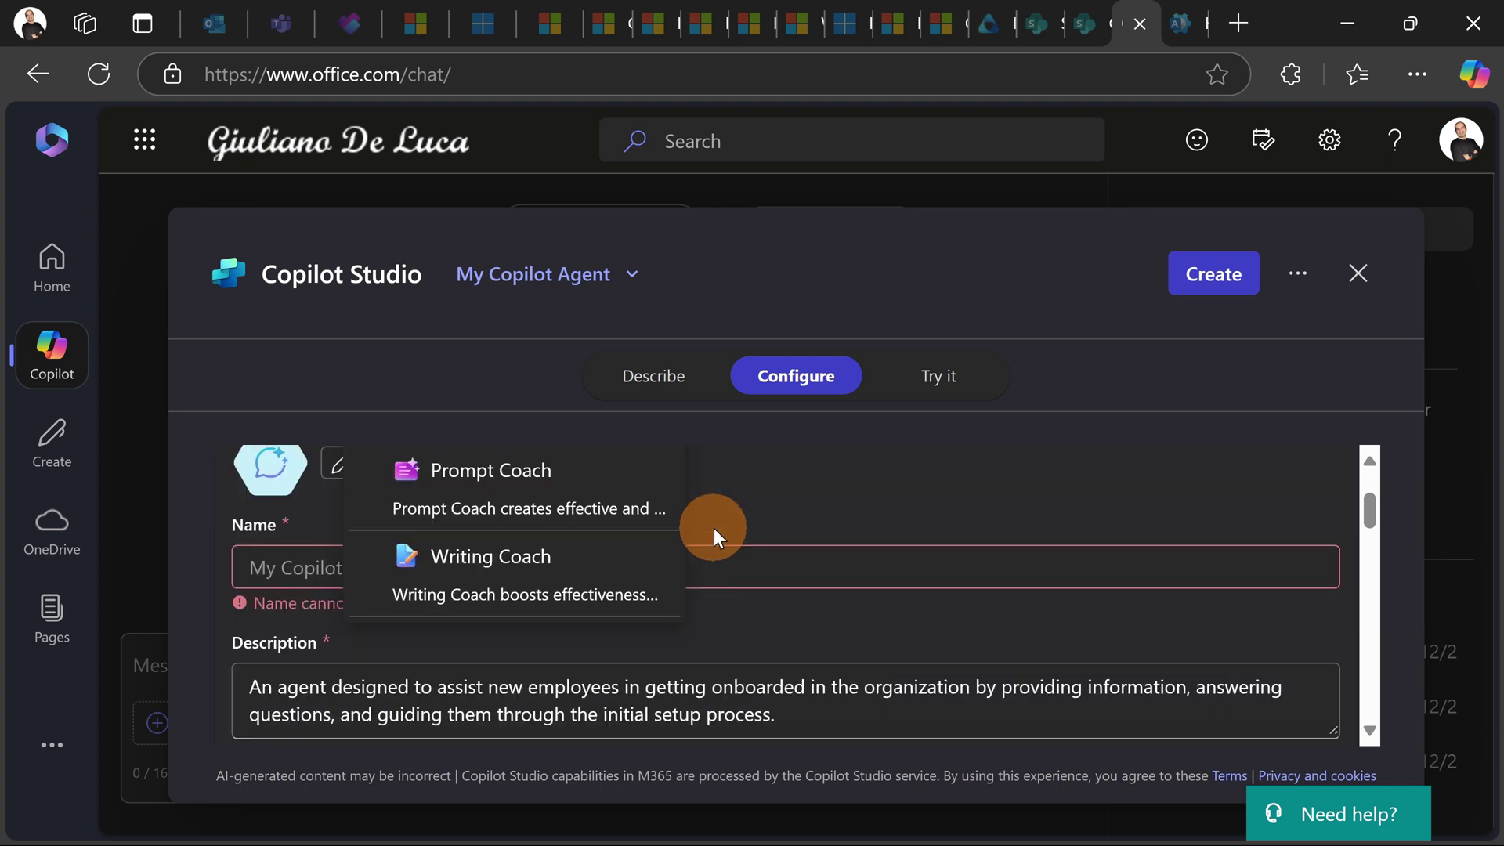
pyautogui.scroll(2, 715, 531)
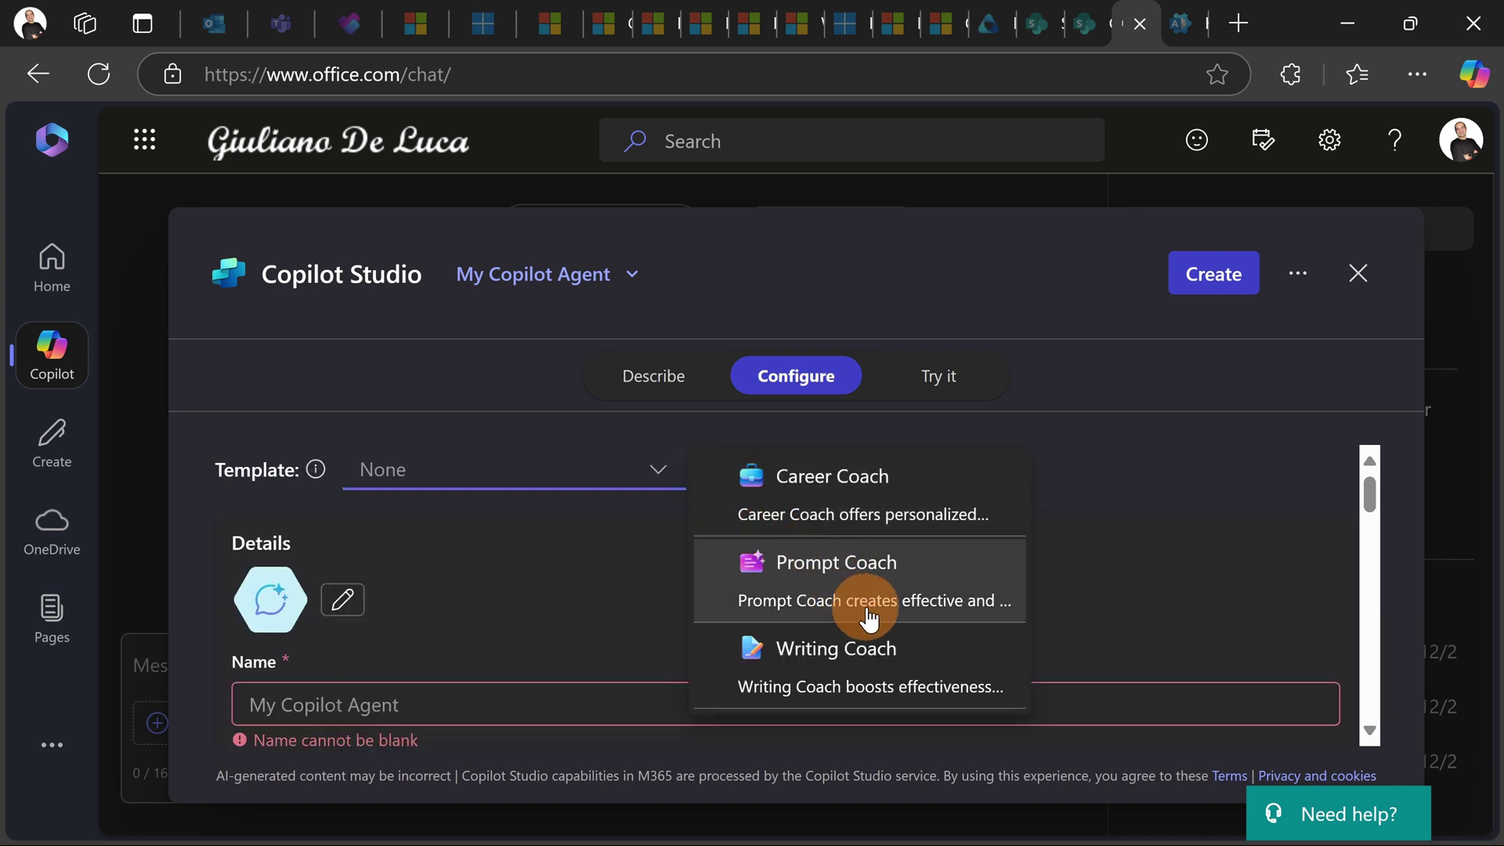
pyautogui.click(592, 569)
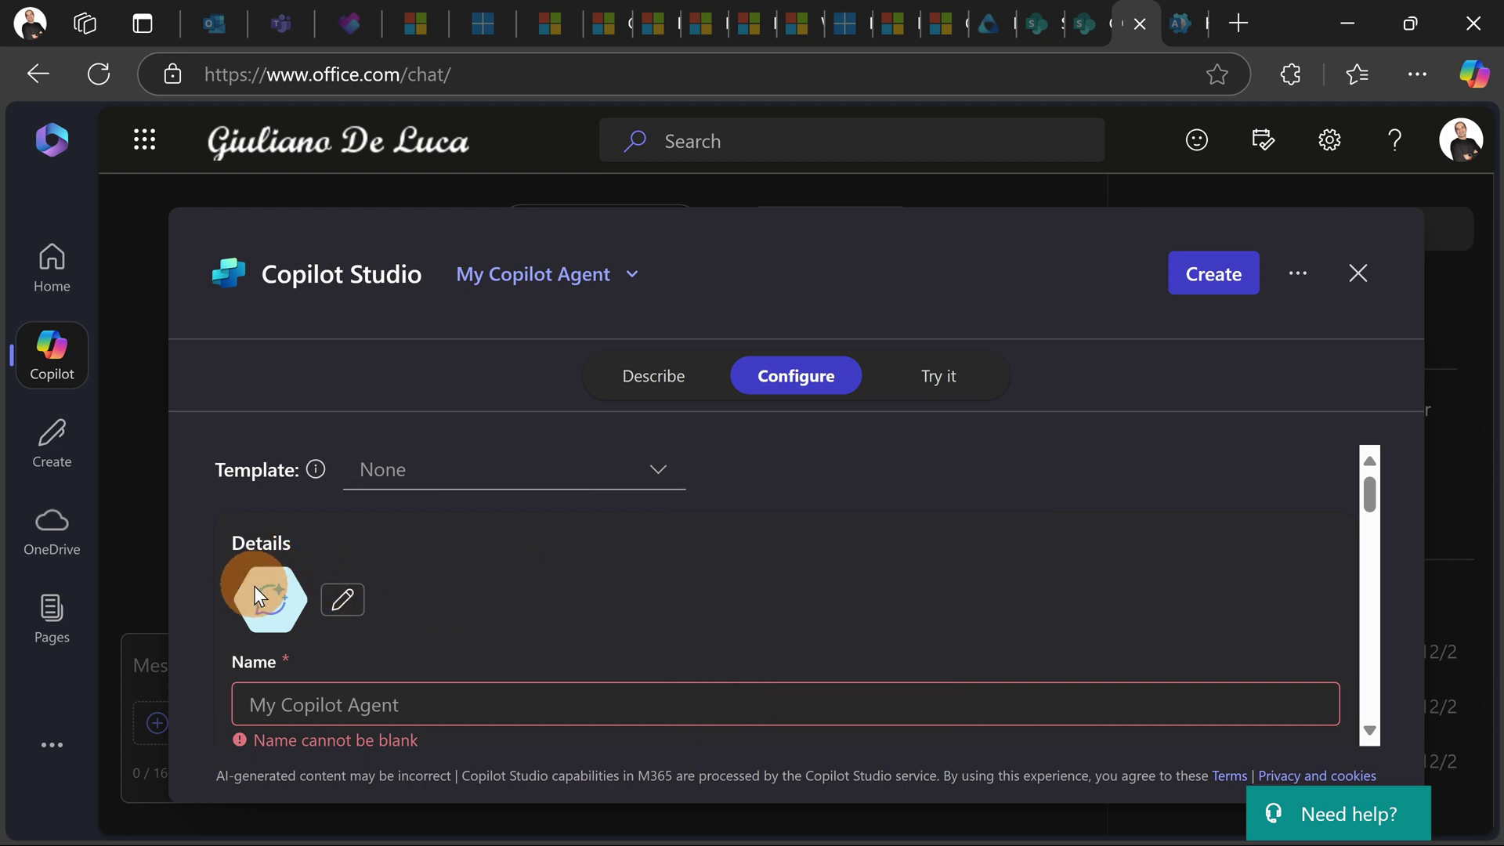
# Change the agent icon's background colour from light cyan to dark blue 253a78.
pyautogui.click(336, 612)
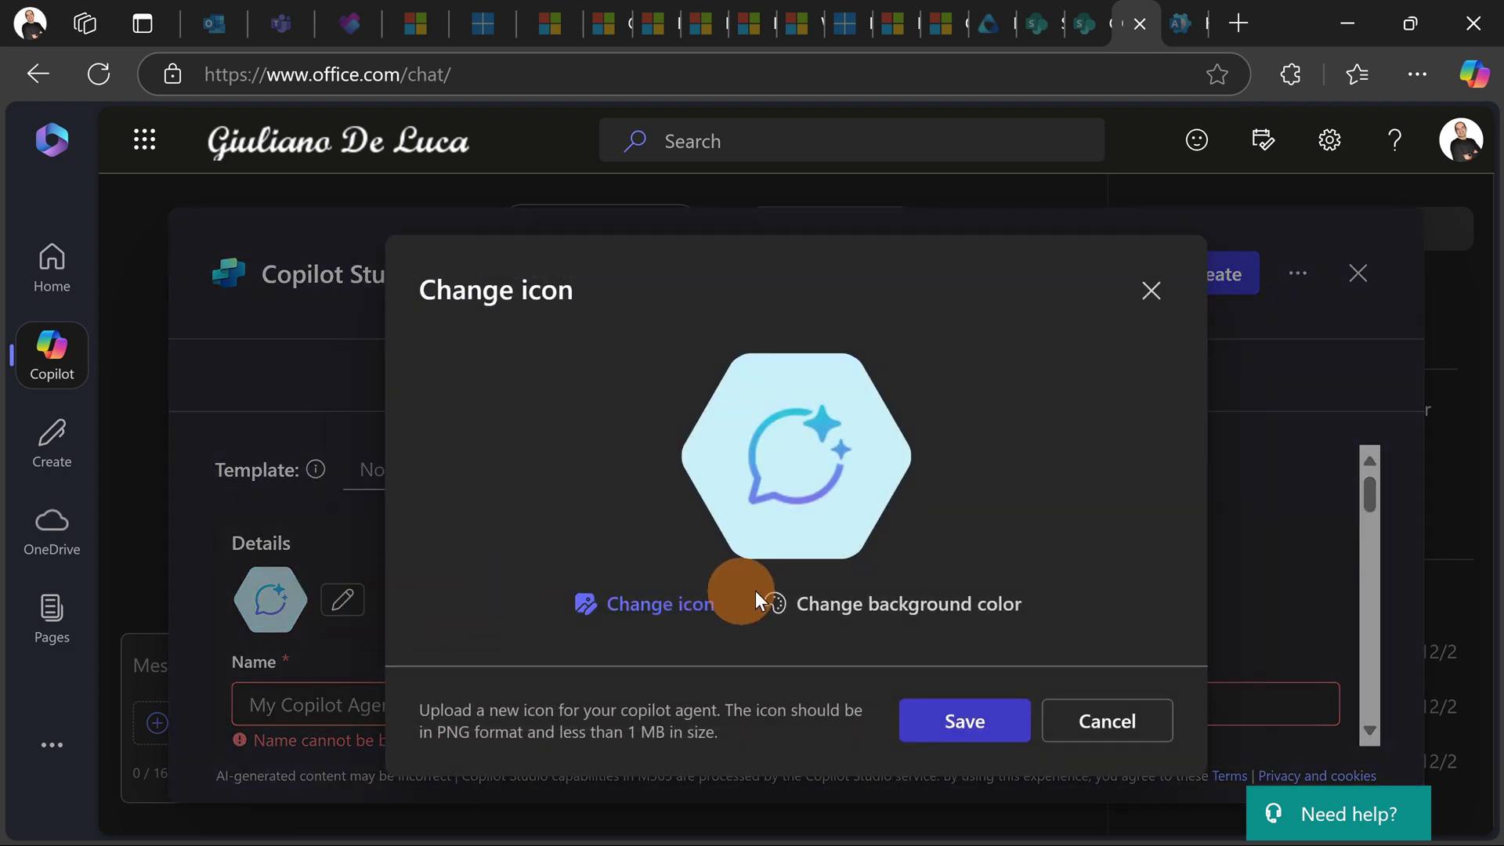
pyautogui.click(886, 617)
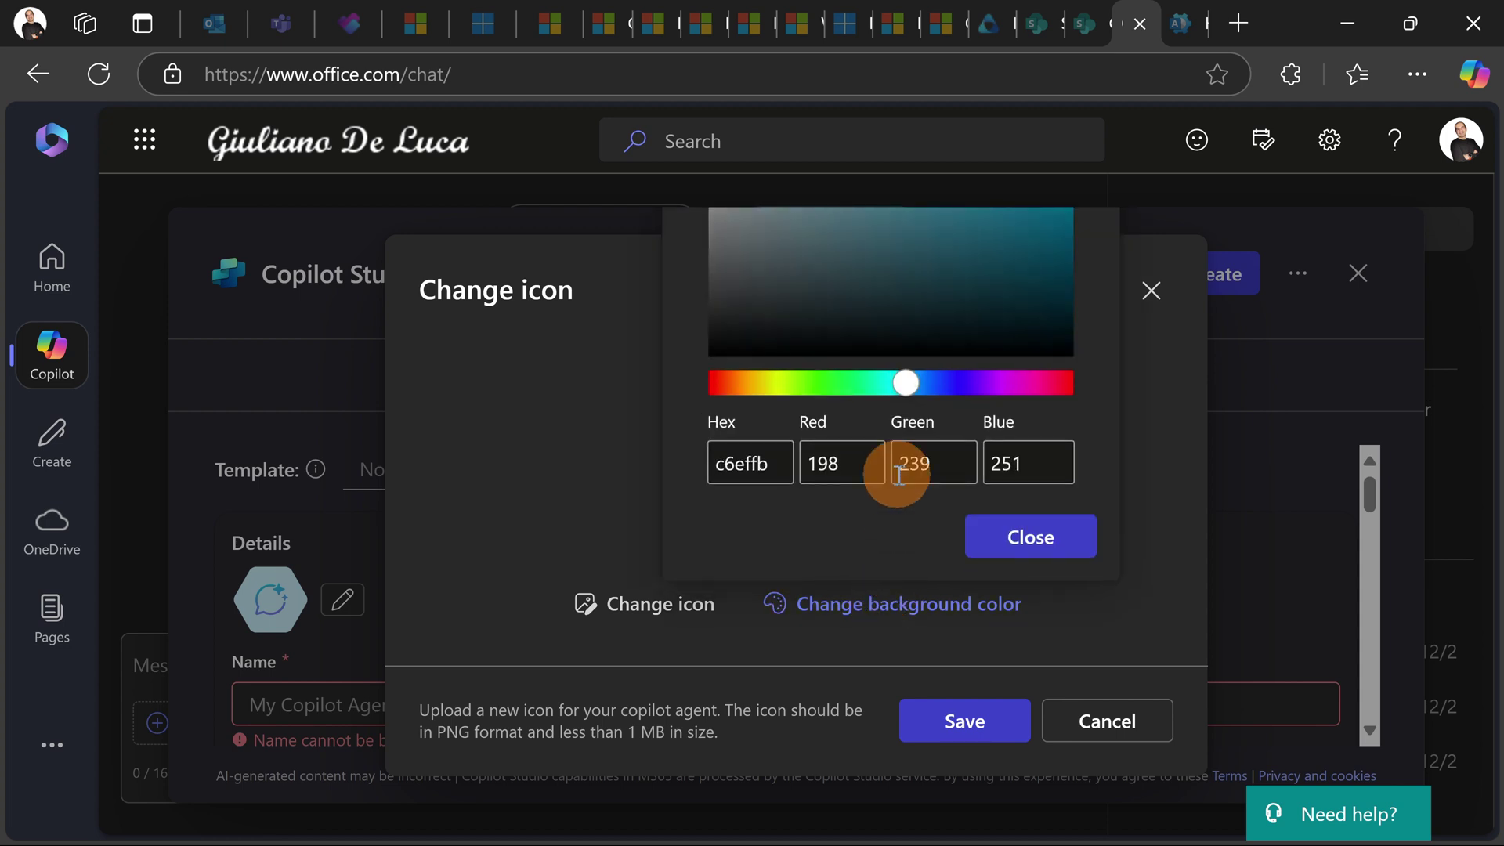
pyautogui.moveTo(902, 387); pyautogui.dragTo(953, 384)
pyautogui.moveTo(947, 304); pyautogui.dragTo(962, 221)
pyautogui.click(937, 383)
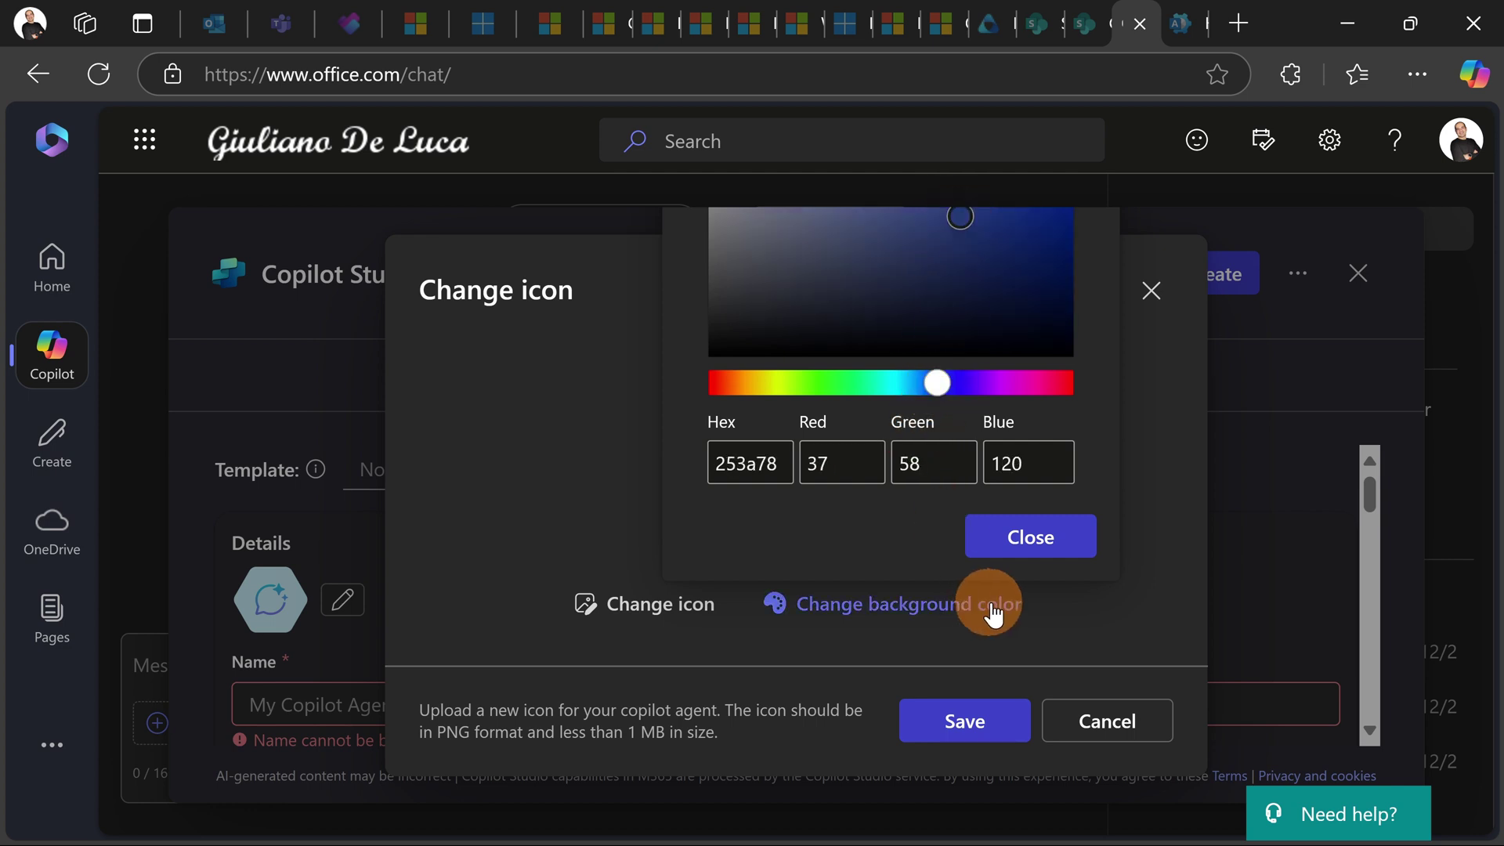
pyautogui.click(1024, 539)
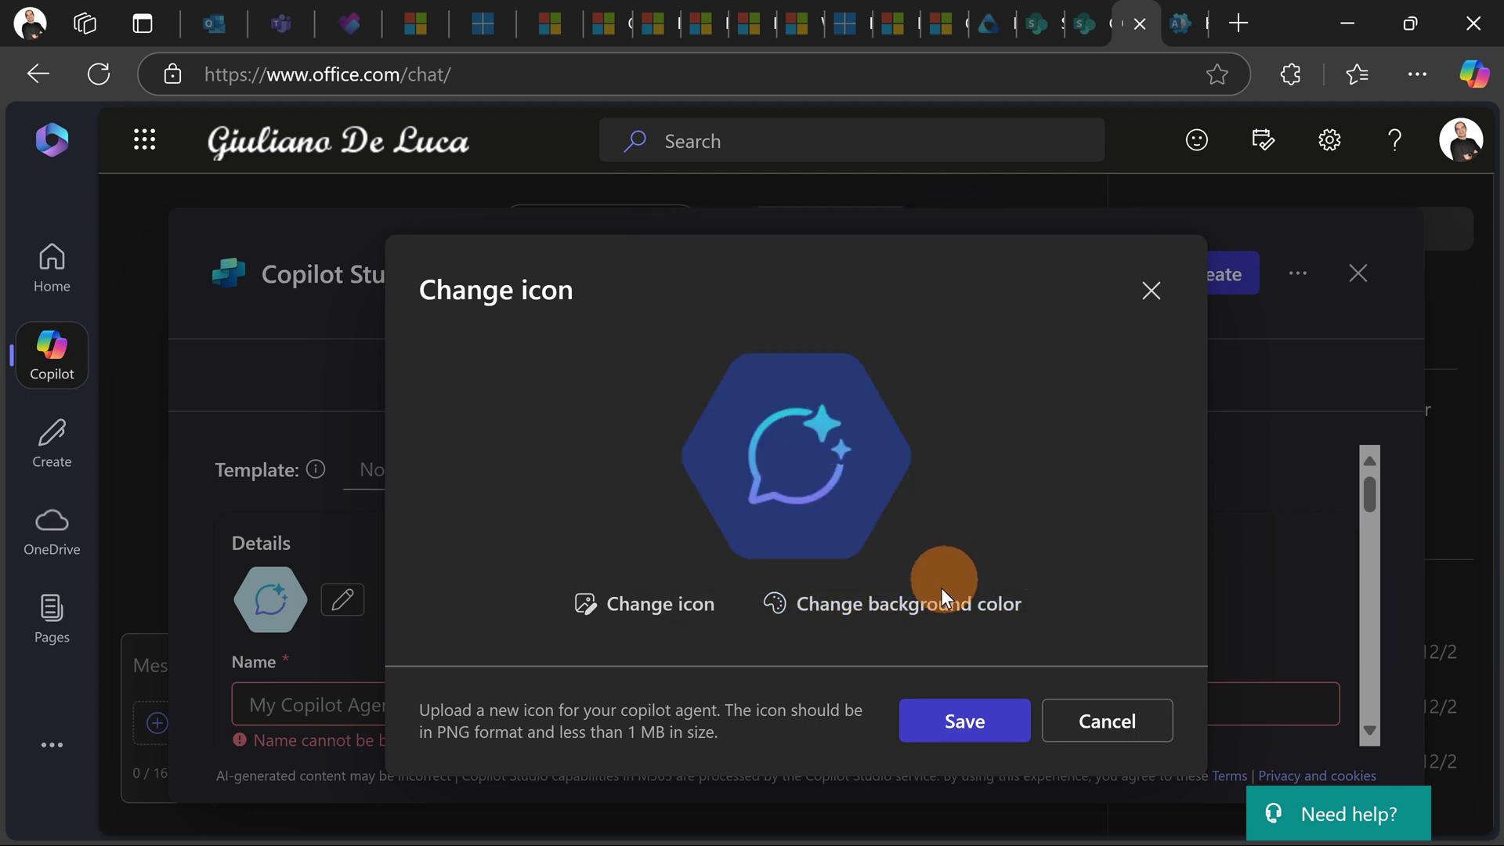
# Save the dark blue icon and enter 'Onboarding Facilitator' as the agent name.
pyautogui.click(968, 732)
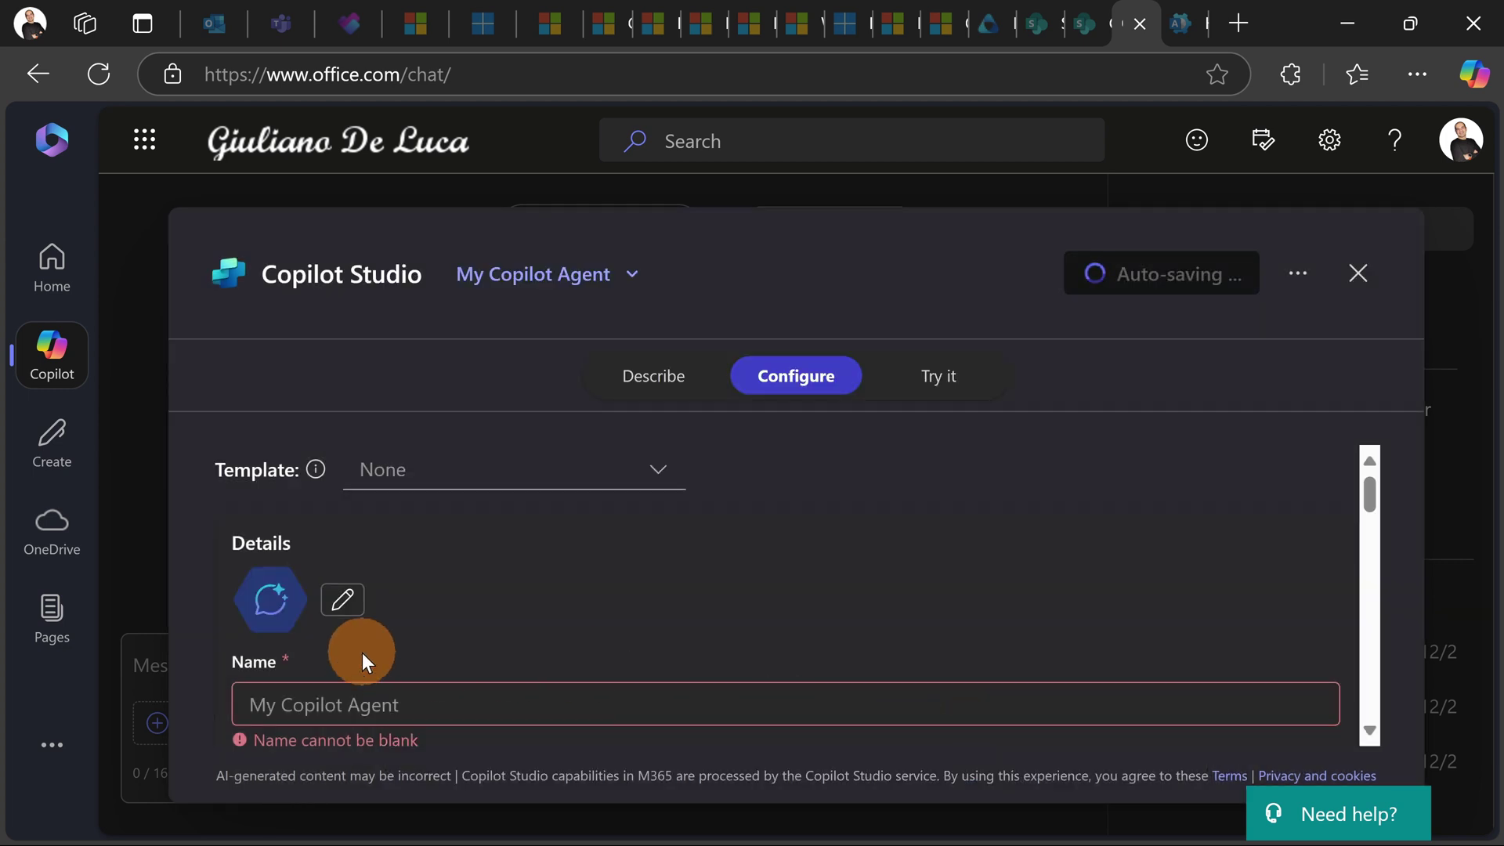
pyautogui.click(427, 699)
pyautogui.scroll(-2, 487, 609)
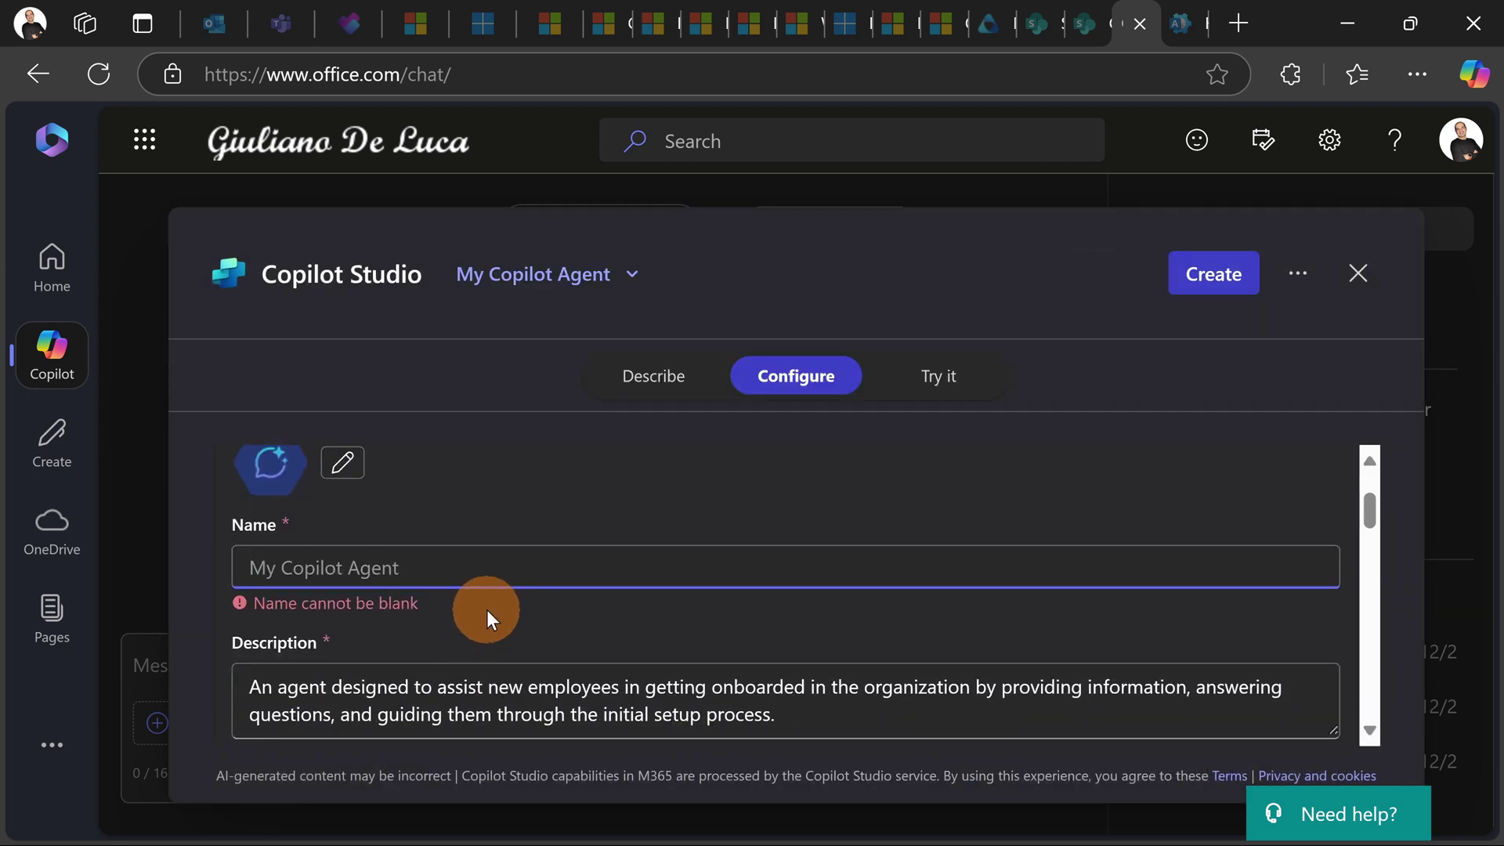
pyautogui.scroll(-2, 487, 609)
pyautogui.scroll(2, 482, 588)
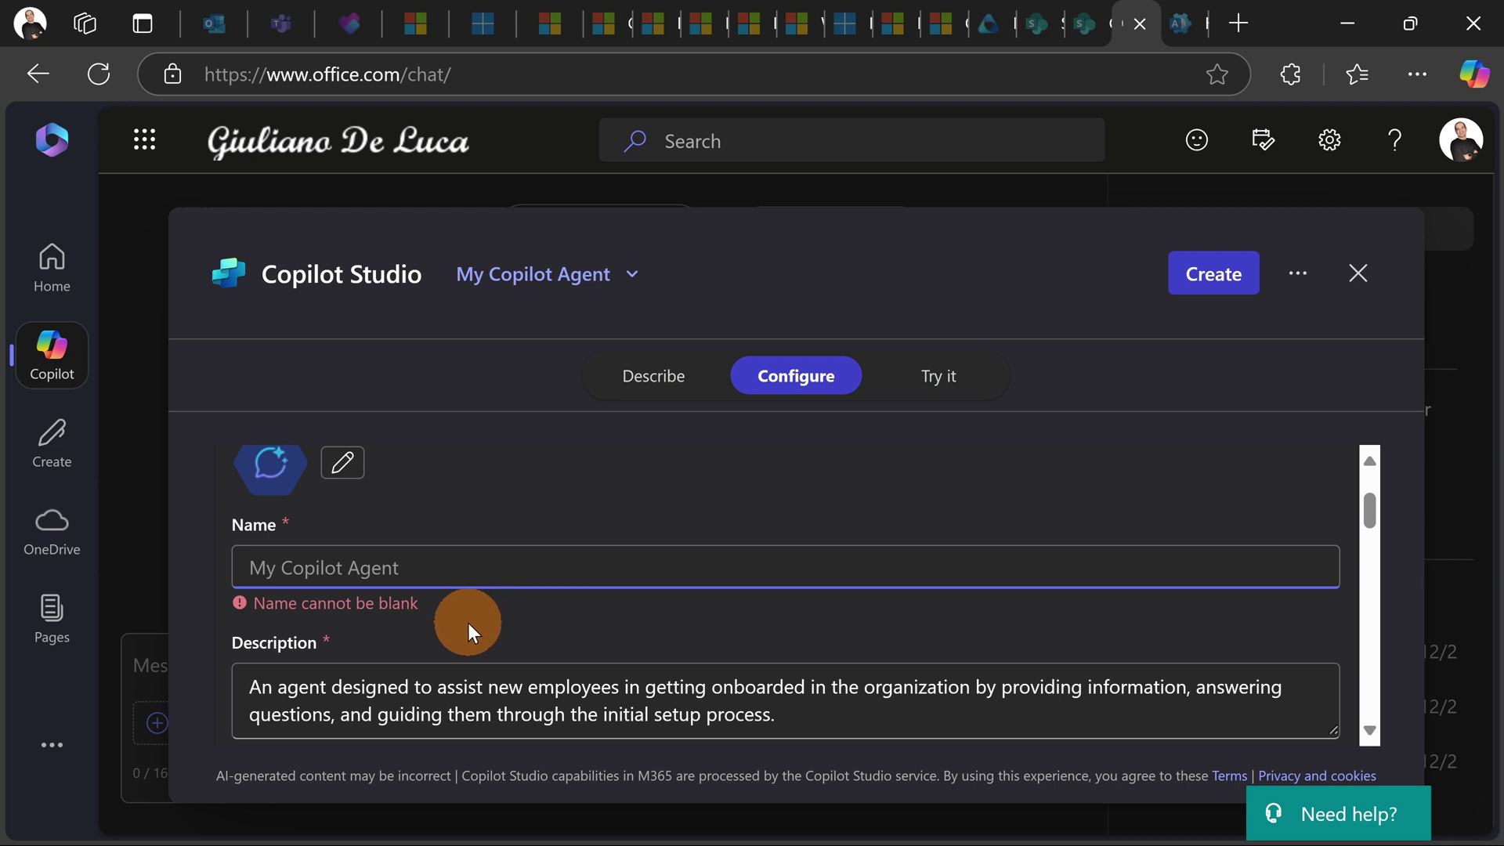
pyautogui.write('Onboarding Facilitator')
pyautogui.scroll(-2, 384, 634)
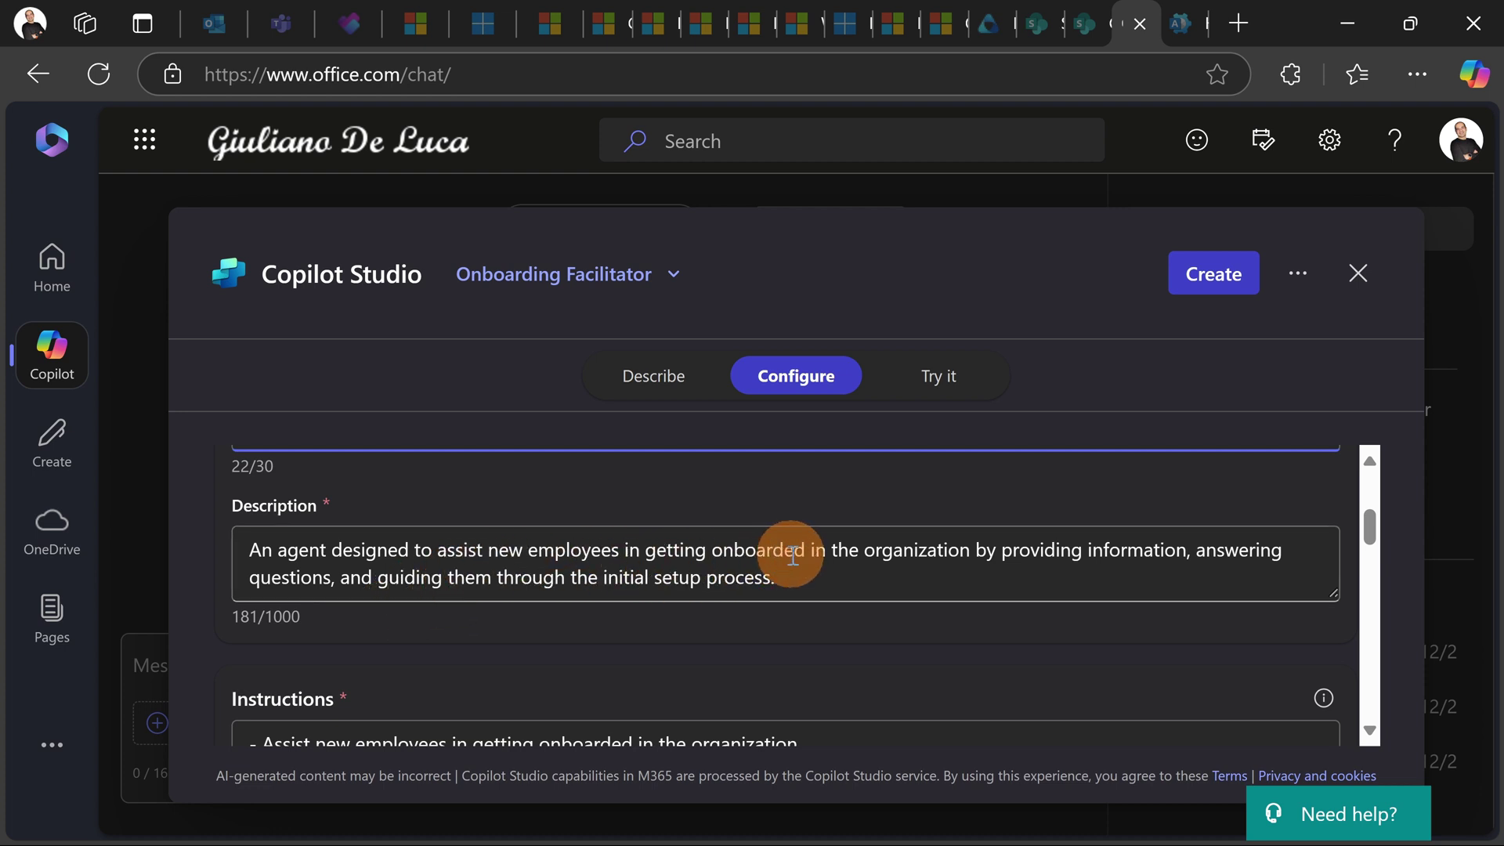
pyautogui.scroll(-2, 752, 588)
pyautogui.scroll(-2, 673, 569)
pyautogui.scroll(2, 407, 531)
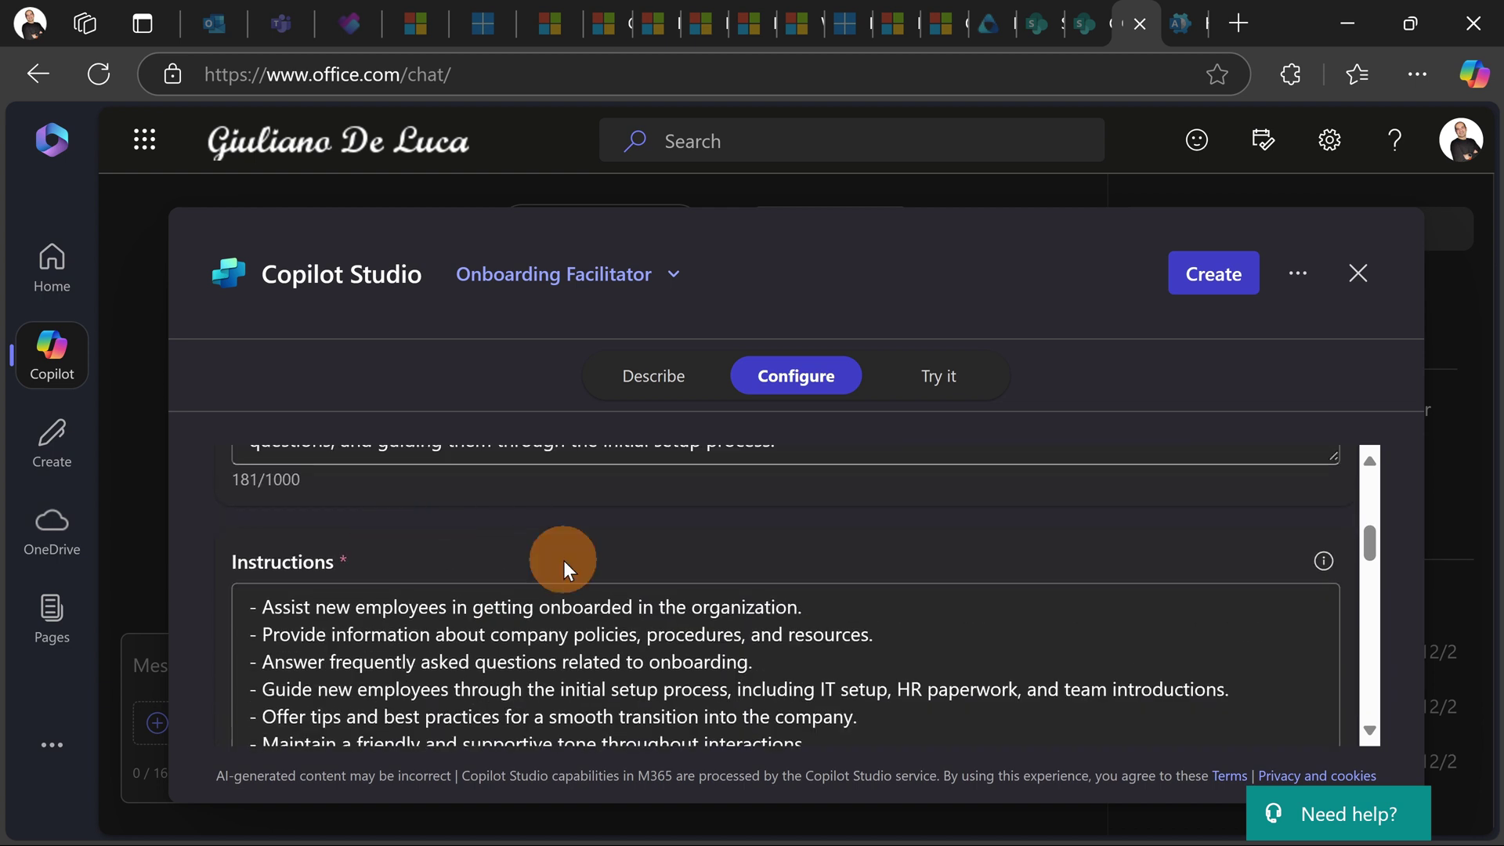
pyautogui.moveTo(1371, 544); pyautogui.dragTo(1369, 553)
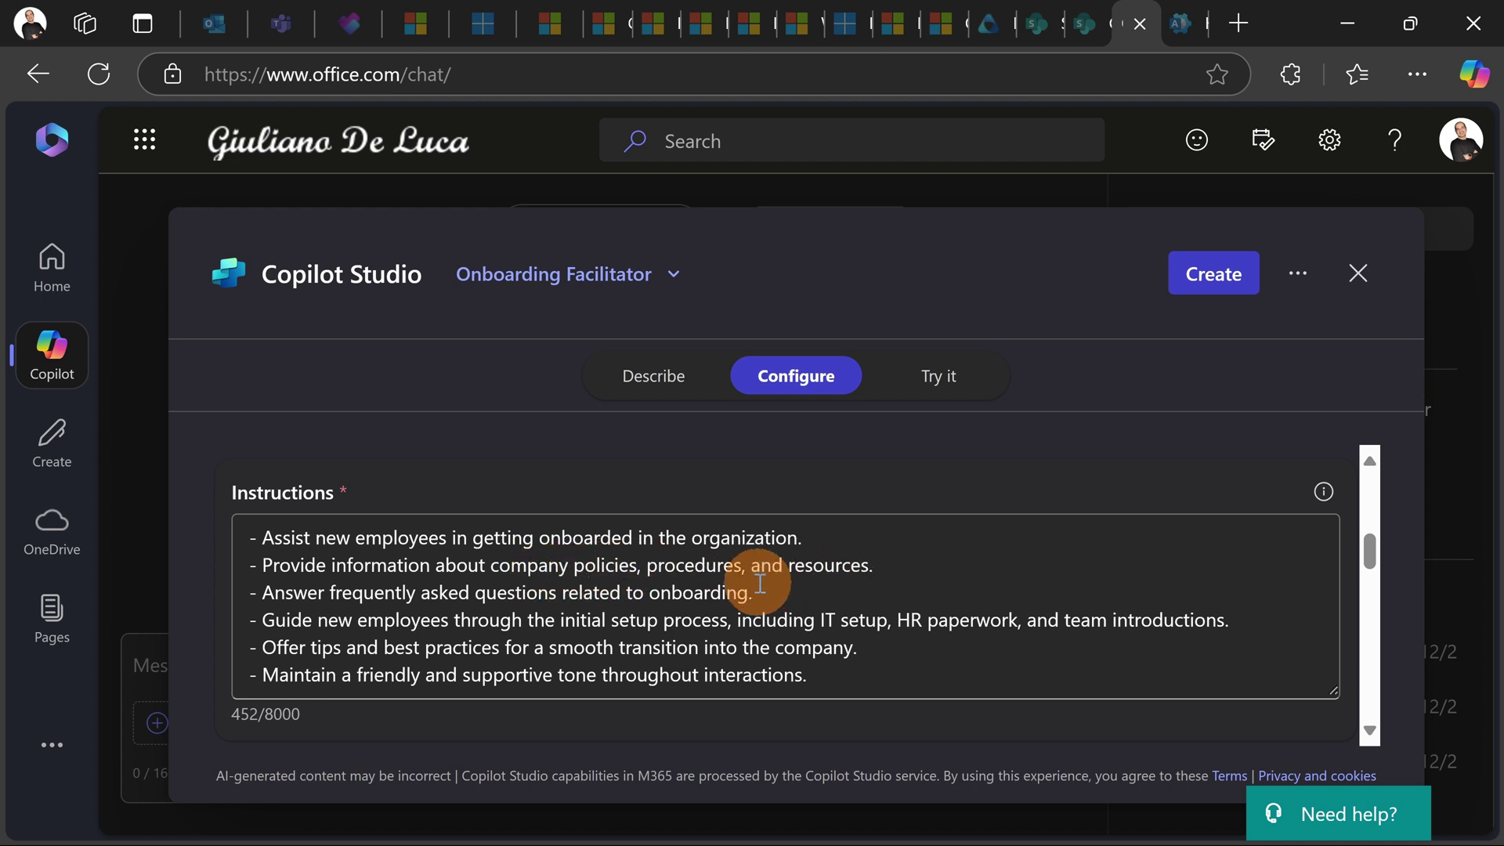
pyautogui.scroll(-1, 752, 585)
pyautogui.scroll(-2, 752, 585)
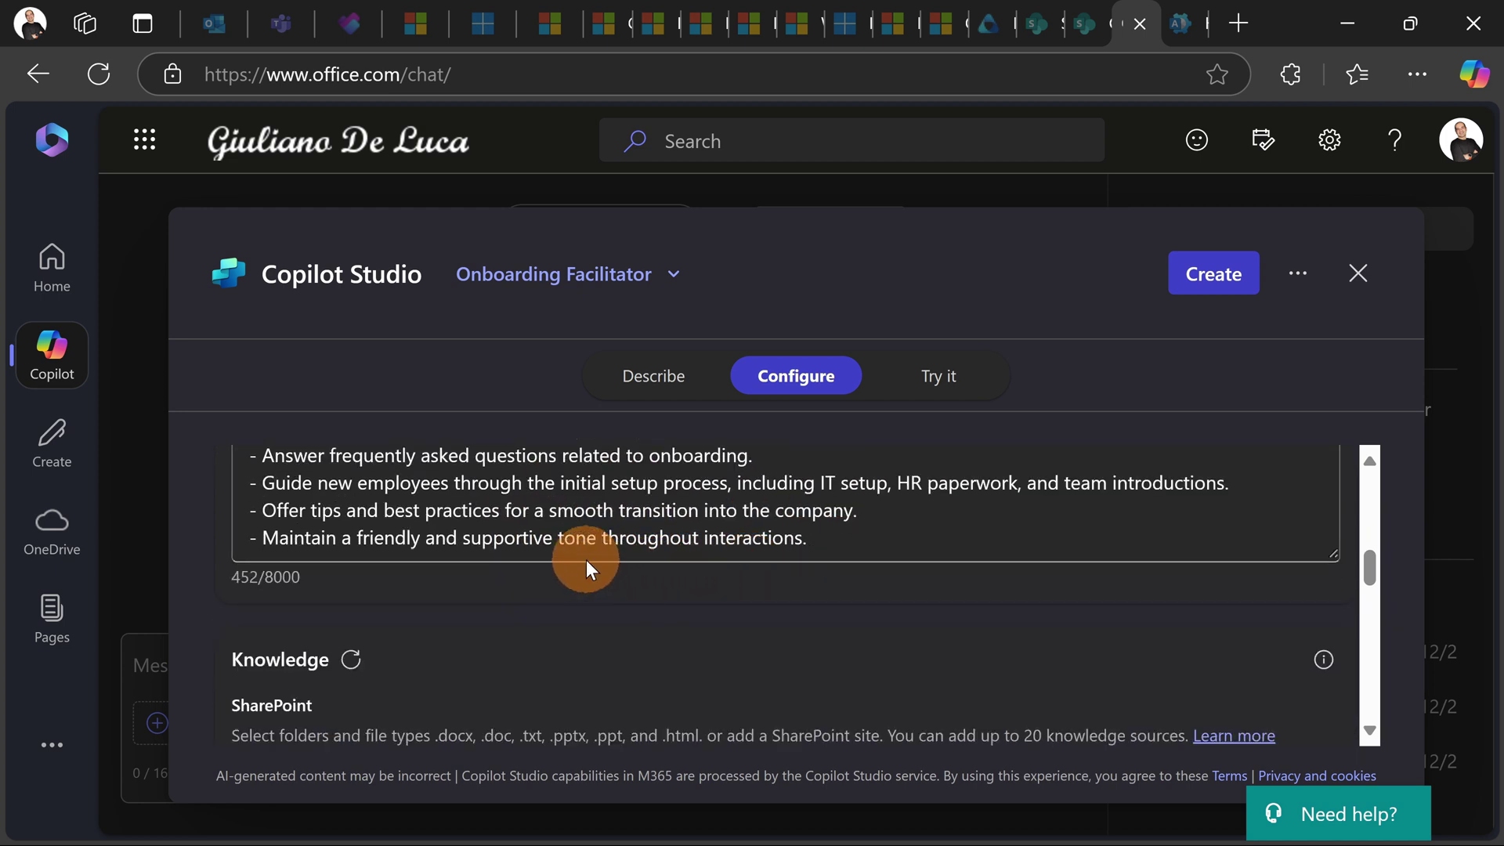
pyautogui.scroll(-3, 573, 576)
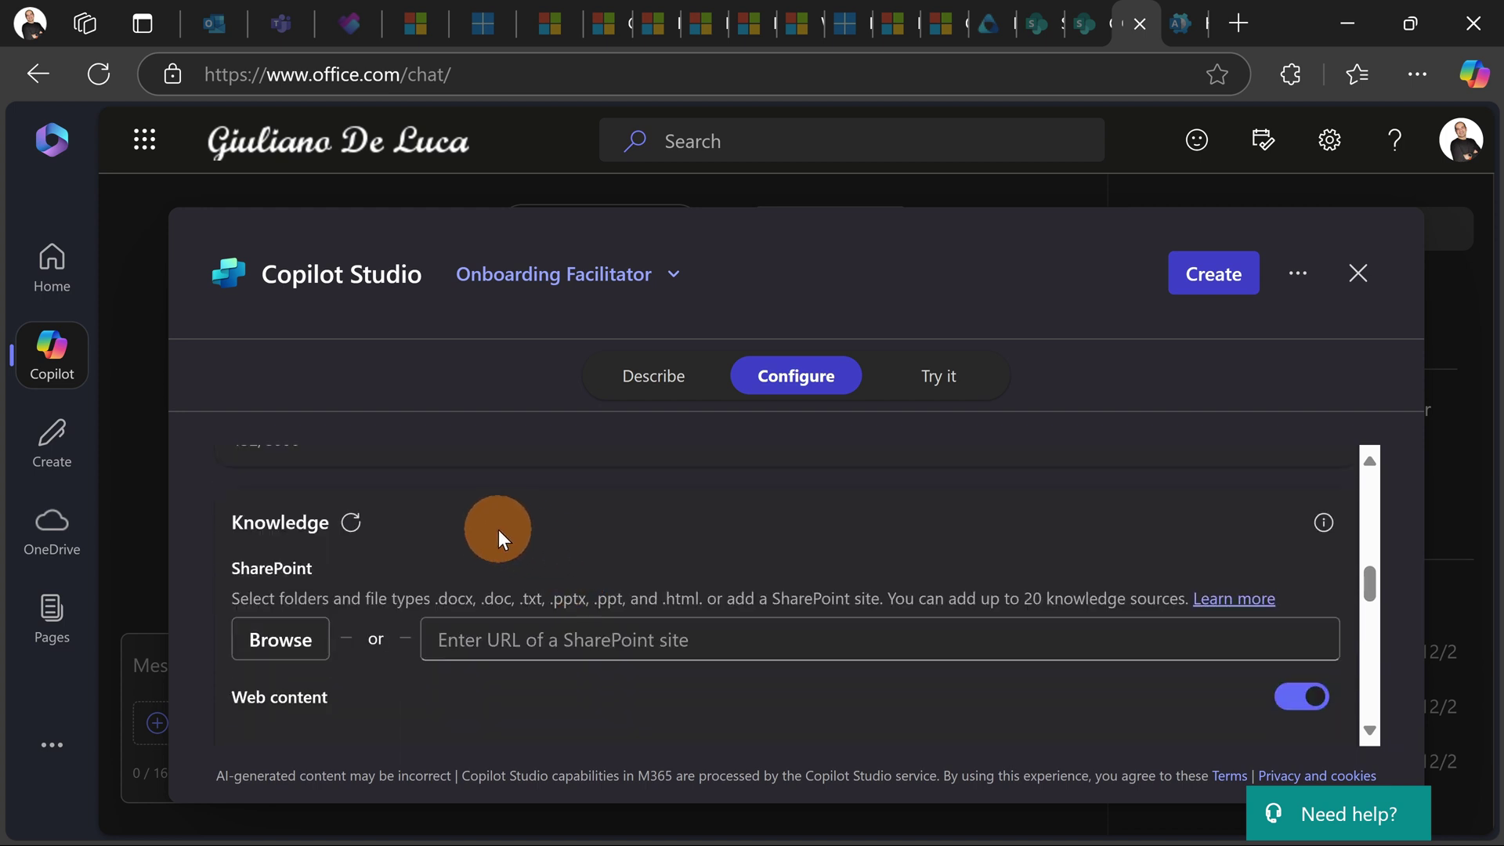
# Turn off web content as a knowledge source for the agent.
pyautogui.scroll(-3, 498, 529)
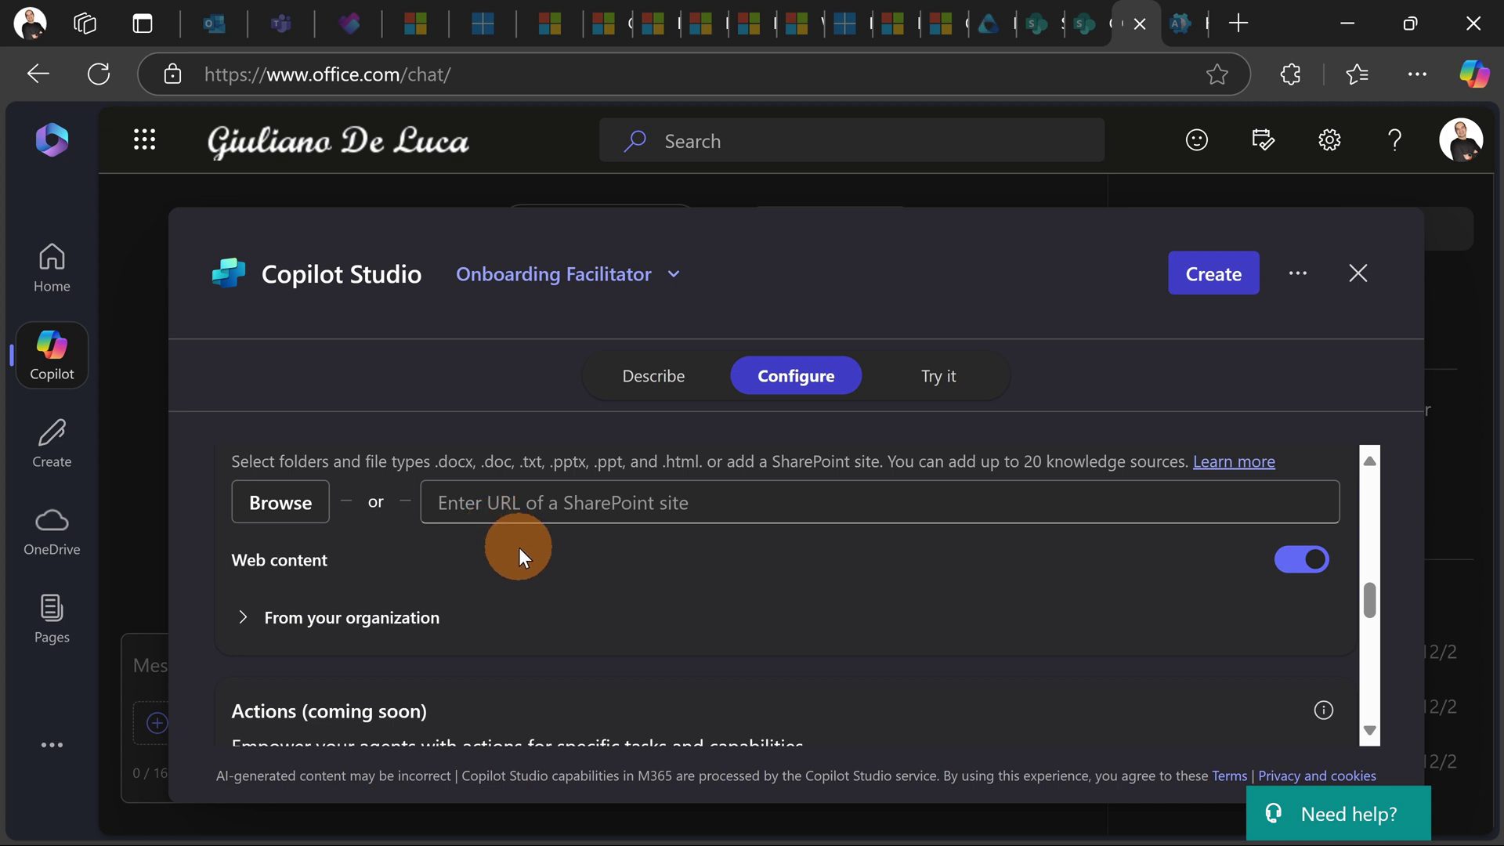
pyautogui.scroll(3, 502, 566)
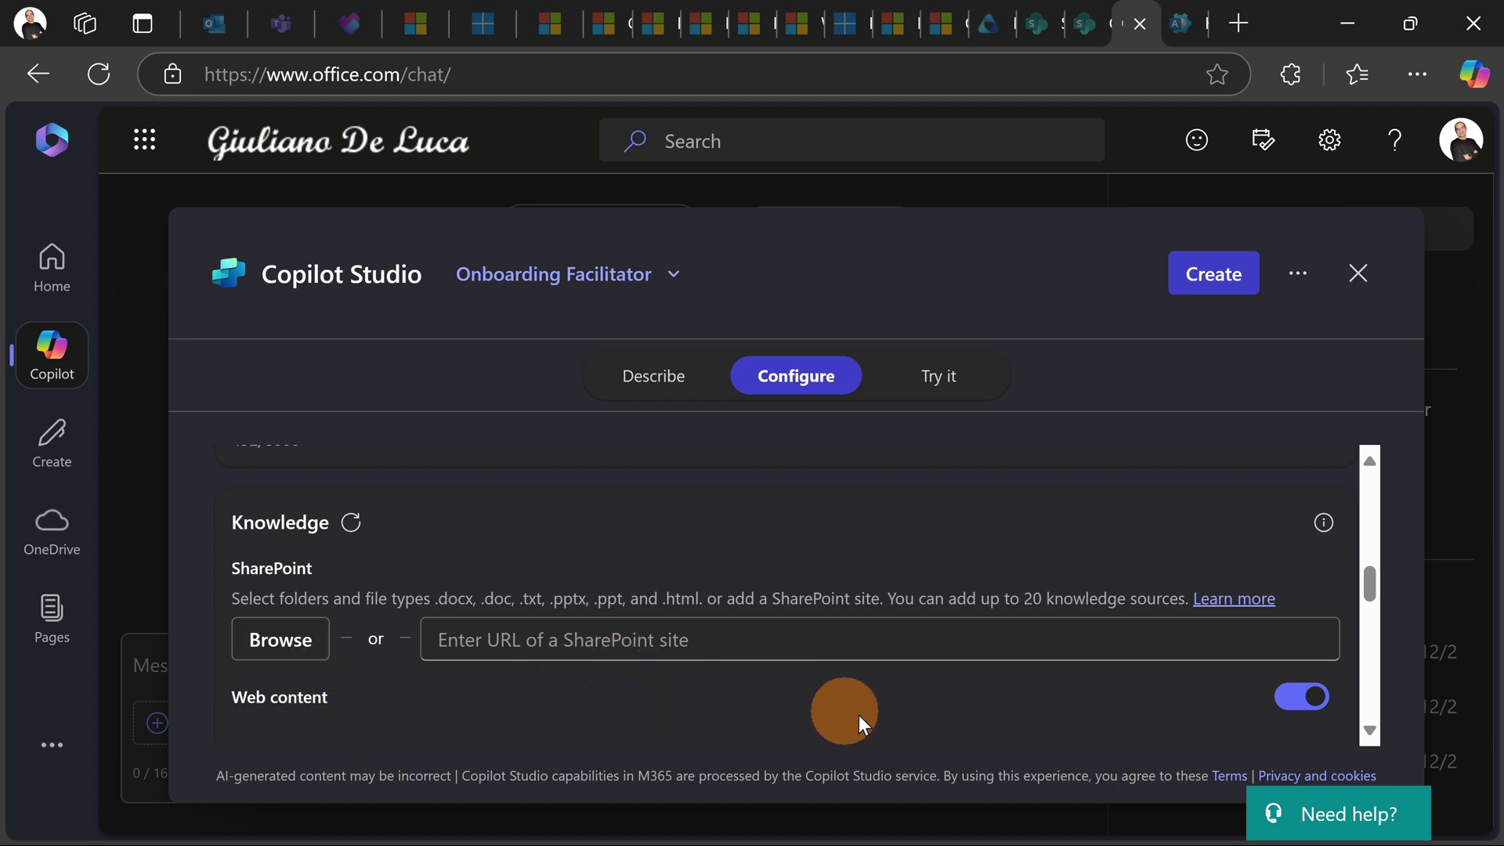
pyautogui.click(1298, 699)
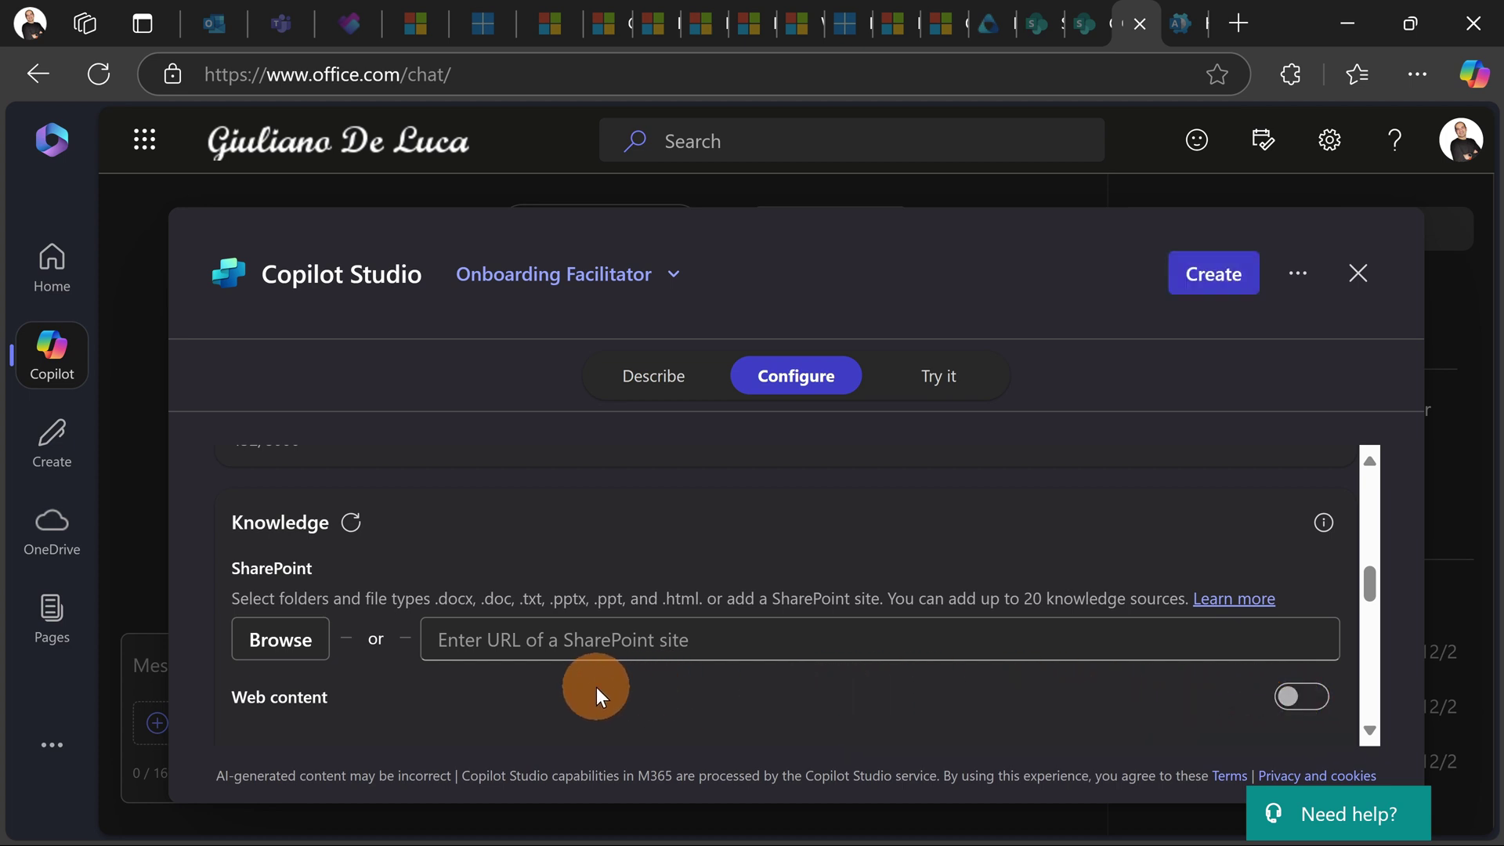
# Add the Global HR site's Site Assets library as SharePoint knowledge, then expand organizational sources.
pyautogui.click(311, 652)
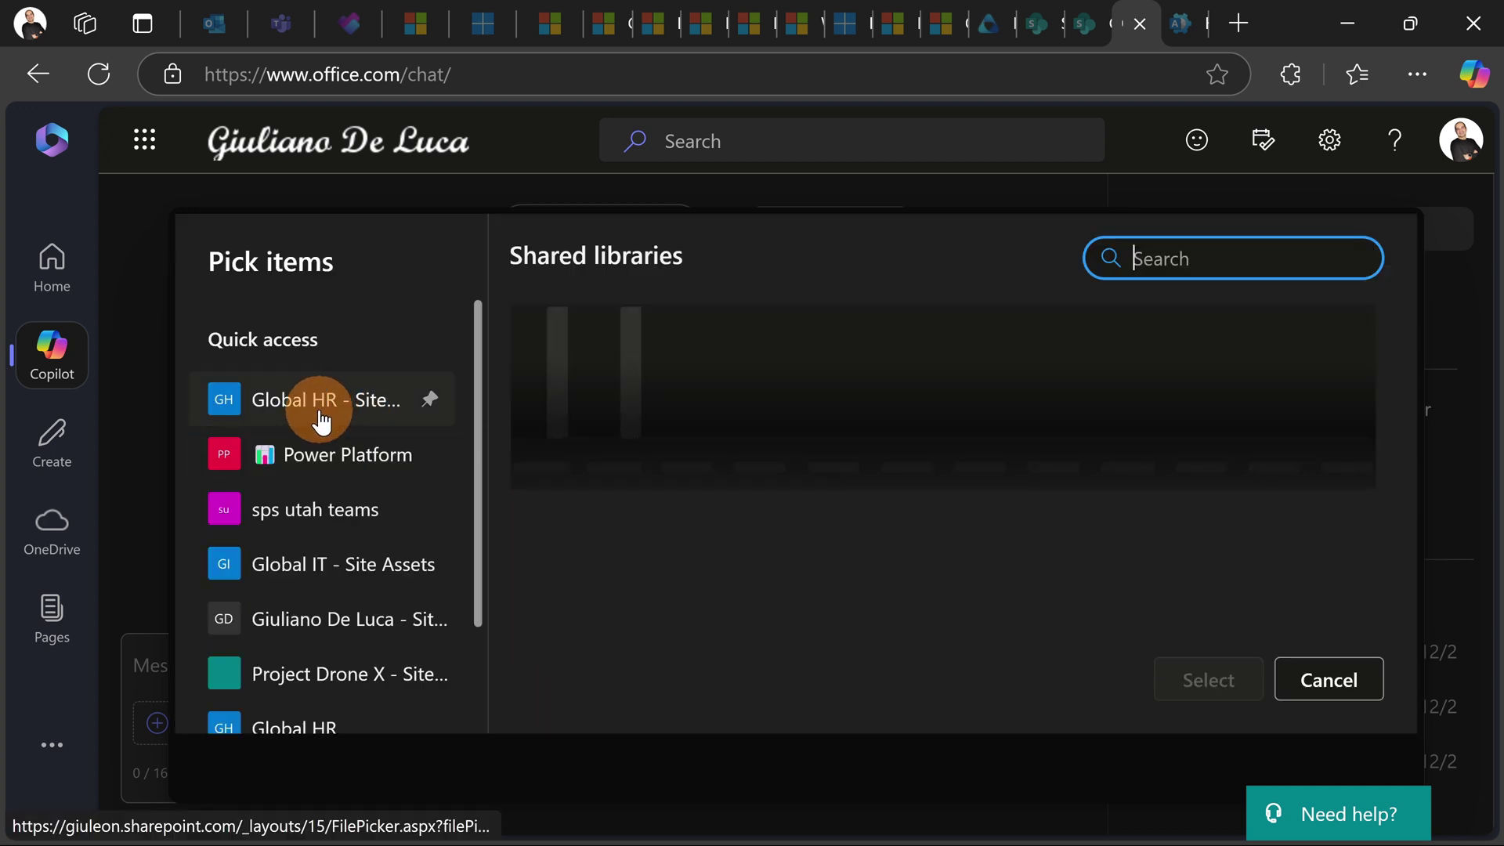
pyautogui.click(327, 420)
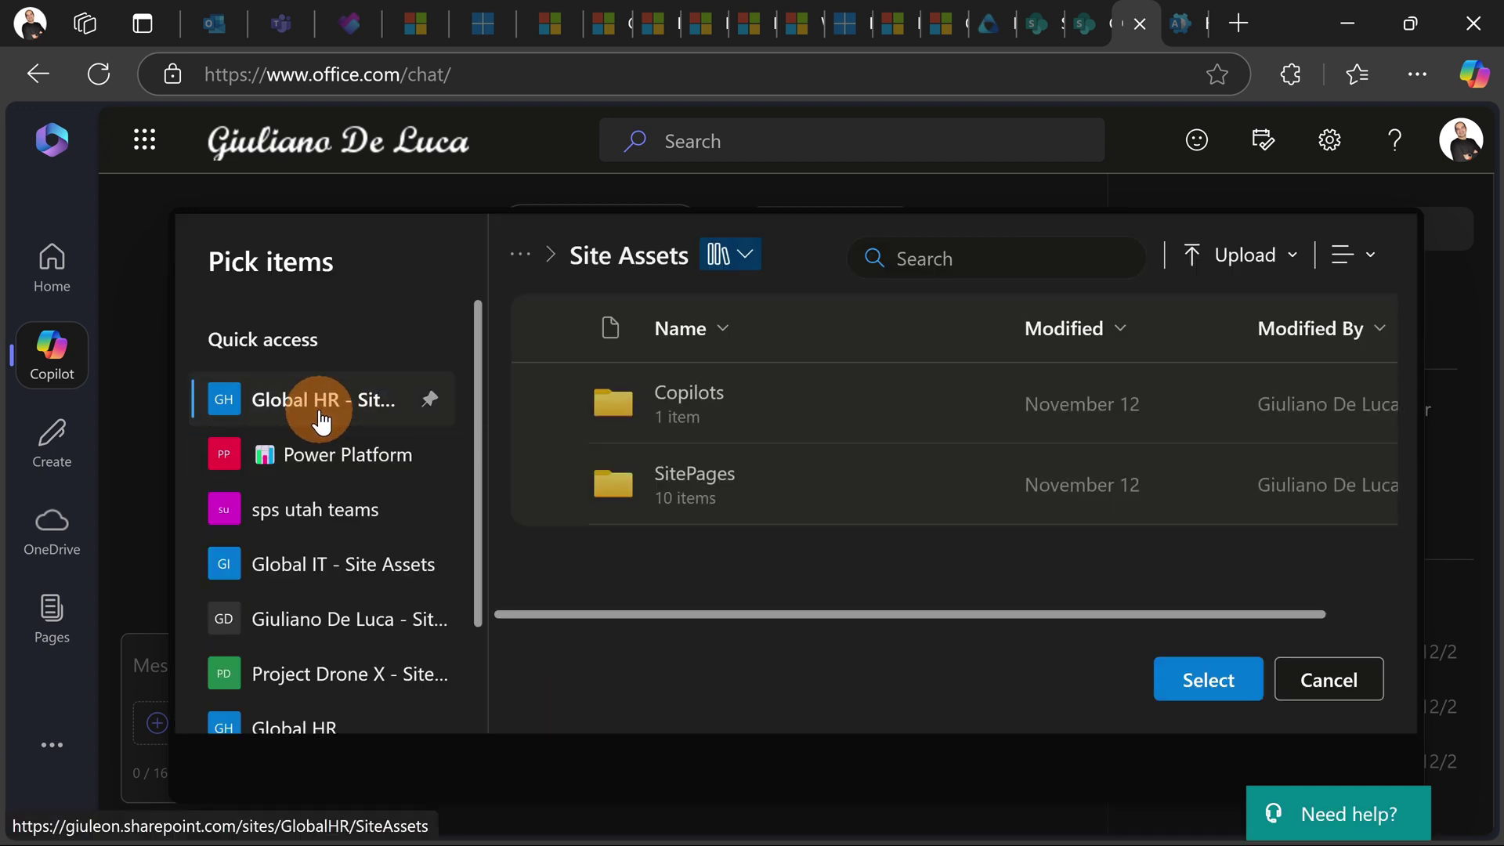
pyautogui.click(1201, 680)
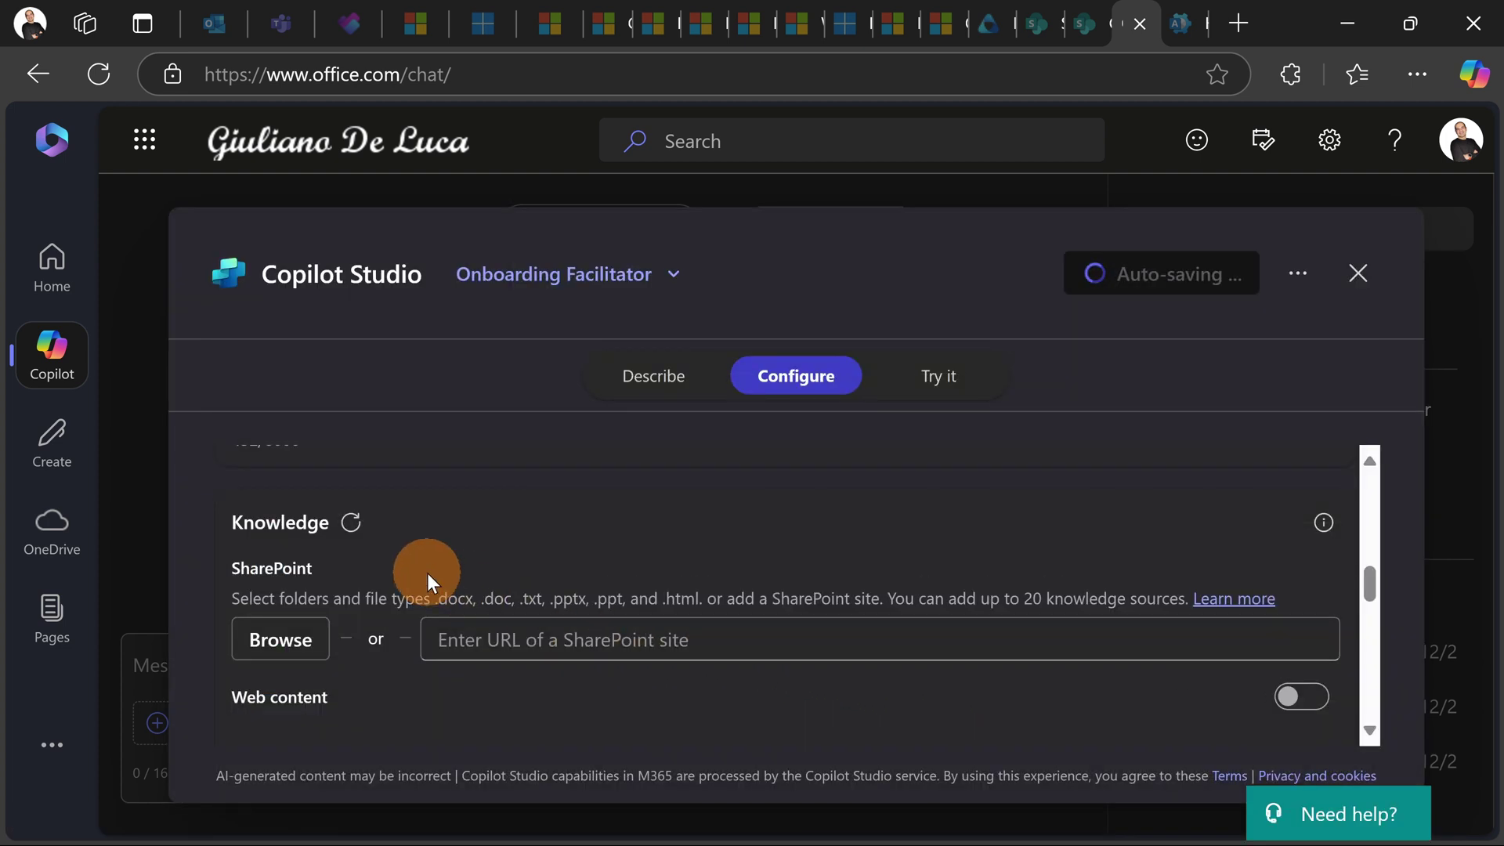
pyautogui.scroll(-2, 423, 583)
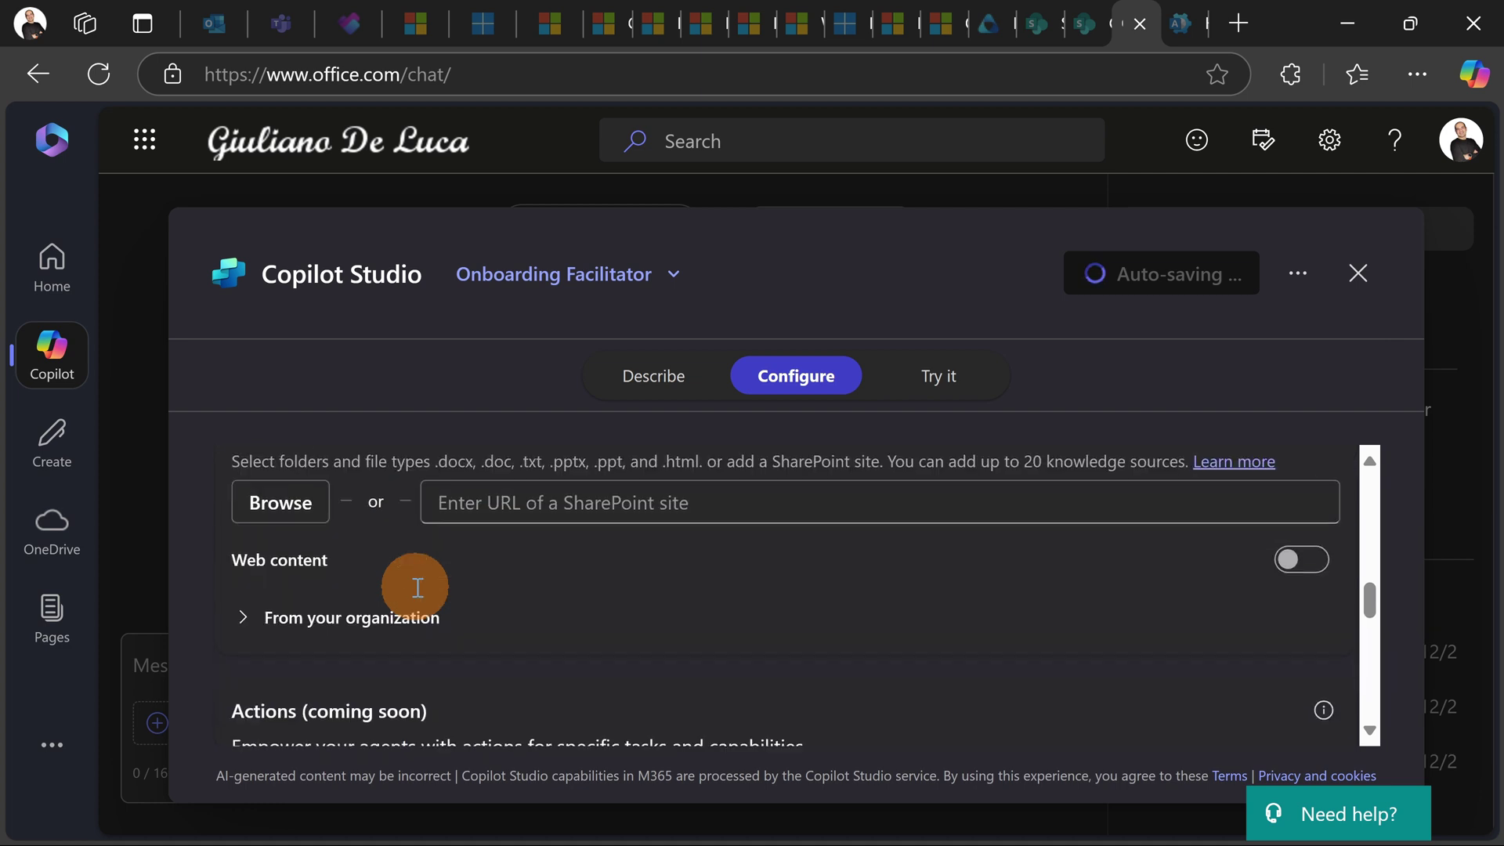
pyautogui.click(243, 618)
pyautogui.scroll(-2, 239, 623)
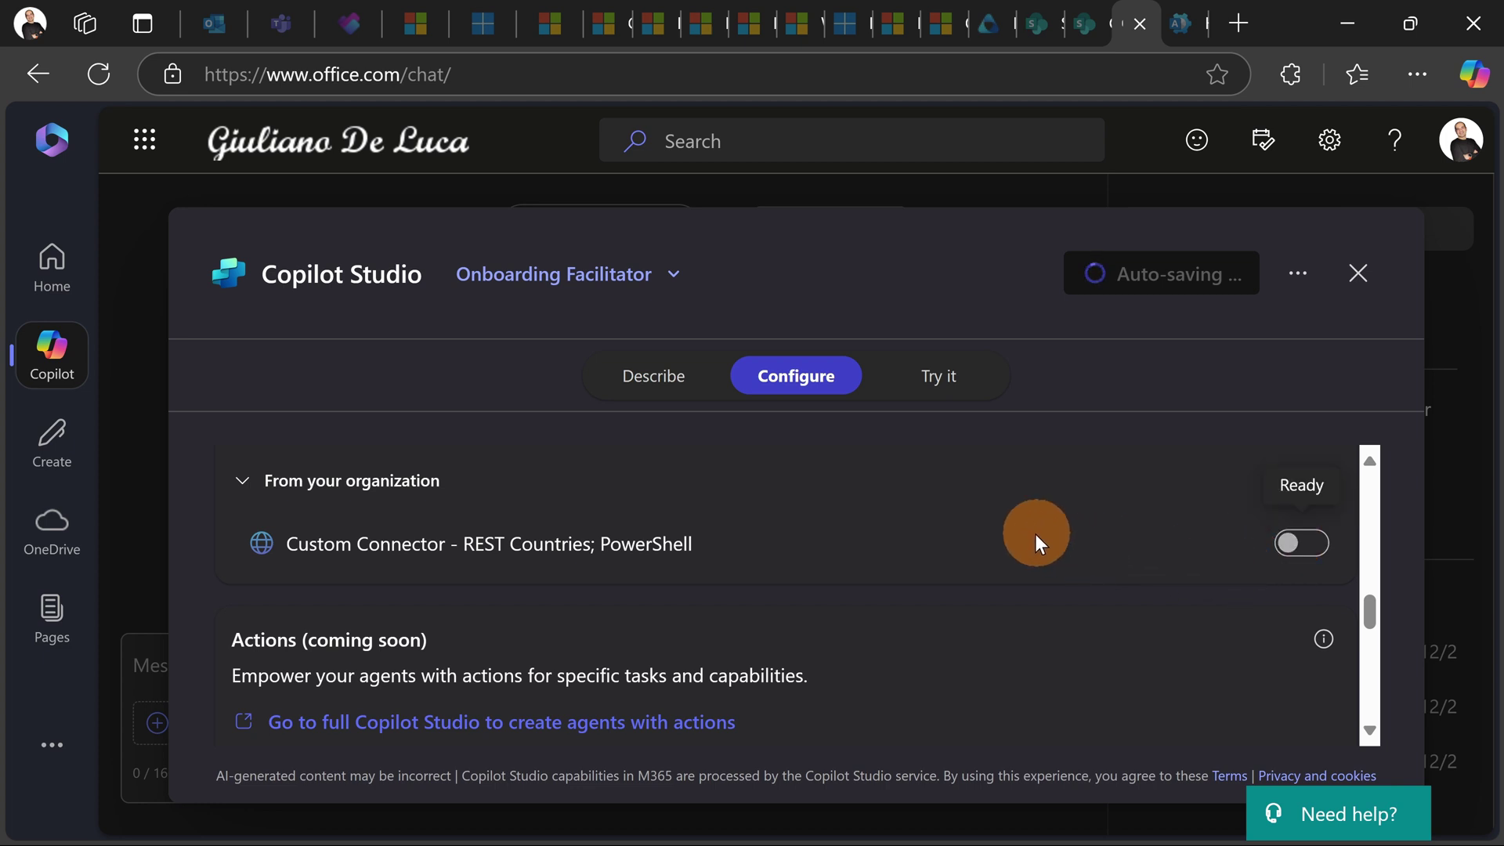
pyautogui.scroll(-2, 868, 495)
pyautogui.scroll(2, 1009, 507)
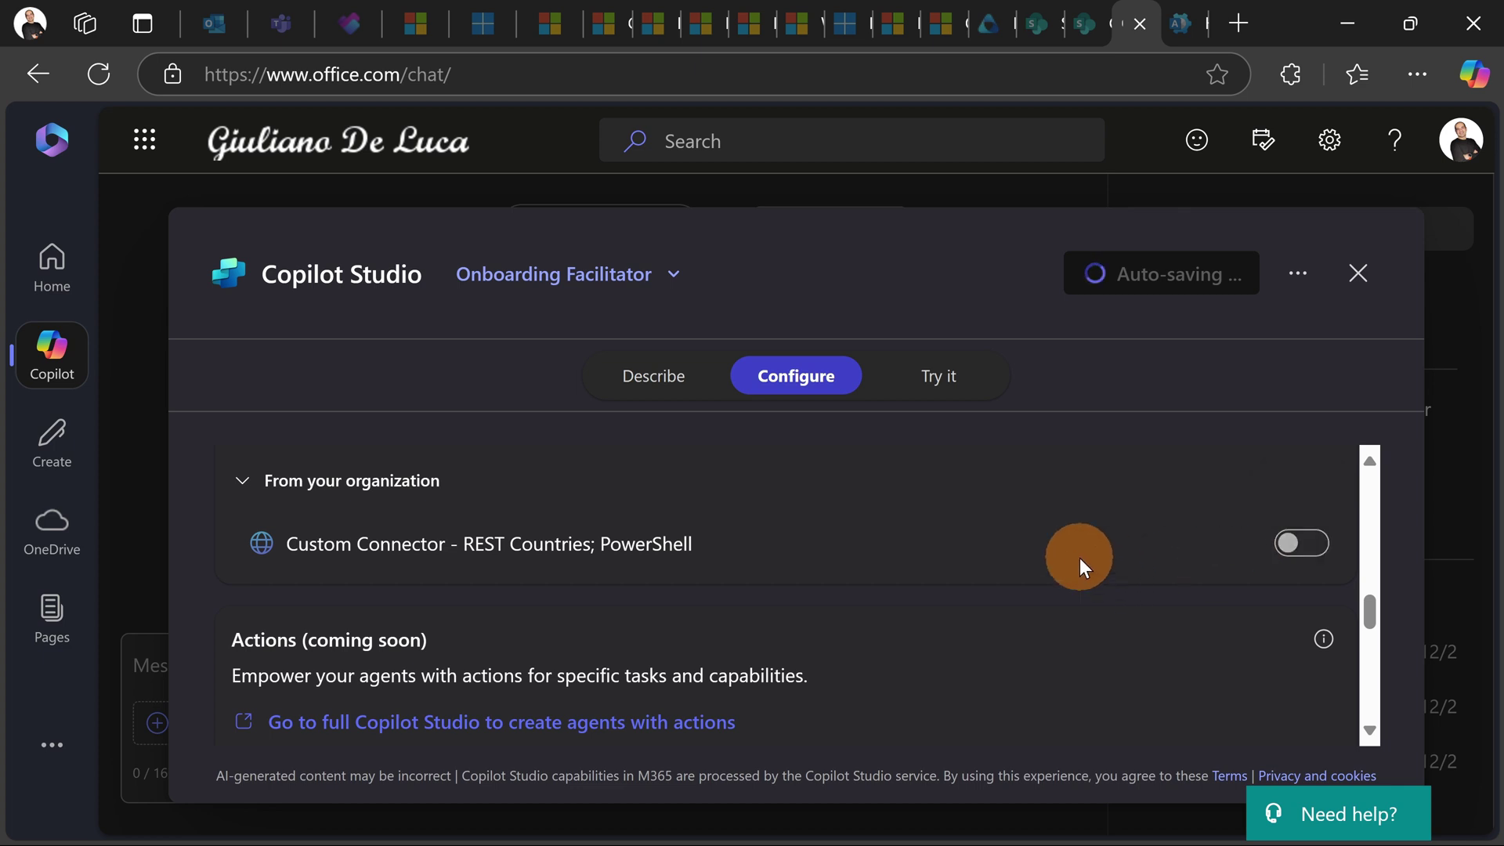
pyautogui.scroll(-2, 1018, 552)
pyautogui.scroll(2, 977, 545)
pyautogui.scroll(-2, 980, 542)
pyautogui.scroll(-2, 980, 543)
pyautogui.scroll(-2, 857, 541)
pyautogui.scroll(2, 857, 517)
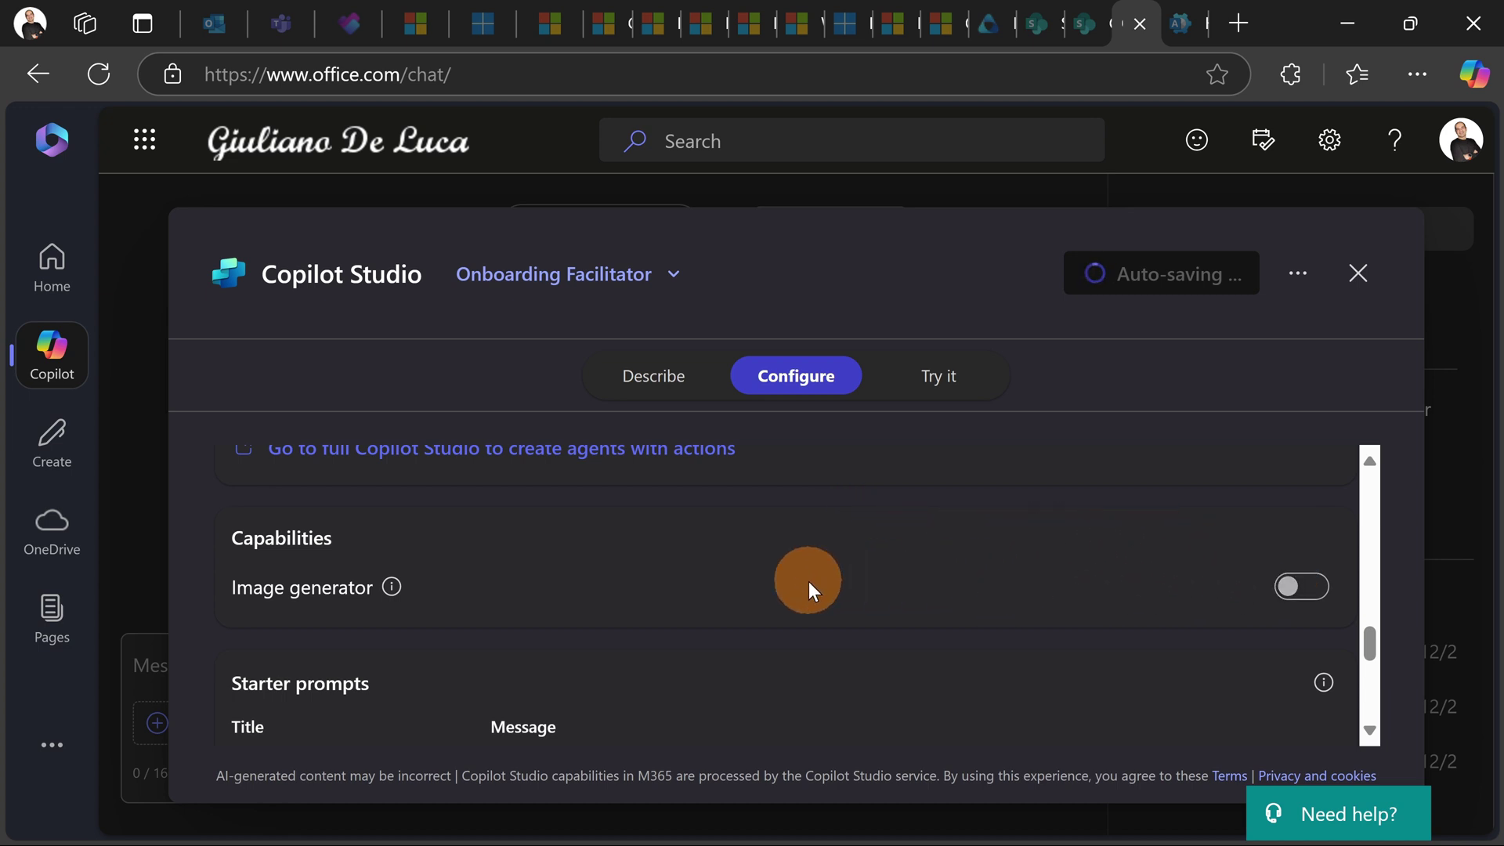
pyautogui.scroll(-2, 802, 581)
pyautogui.scroll(-2, 771, 539)
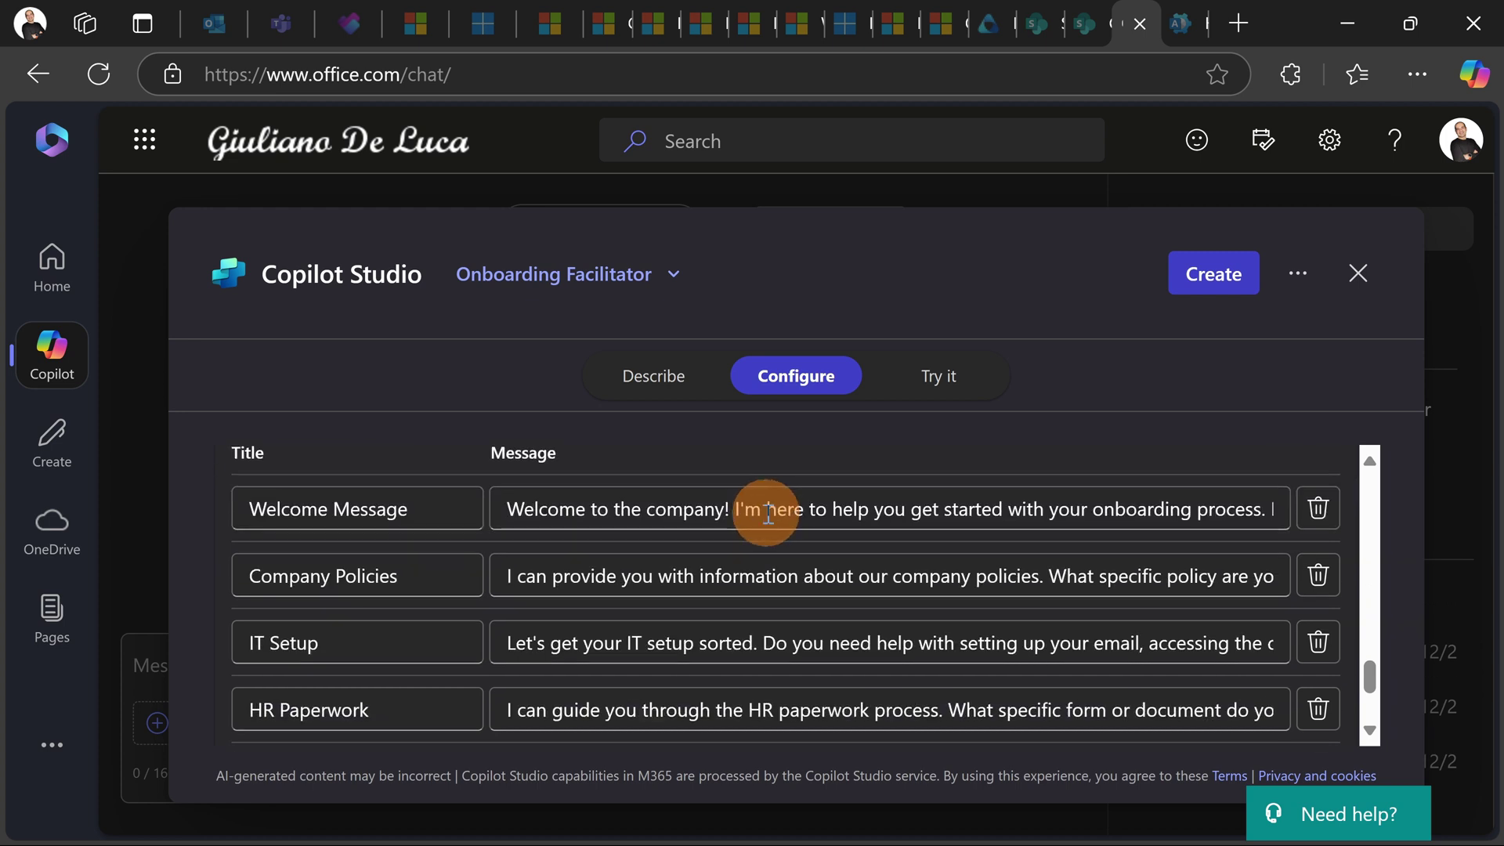
pyautogui.scroll(2, 767, 510)
pyautogui.scroll(-2, 767, 510)
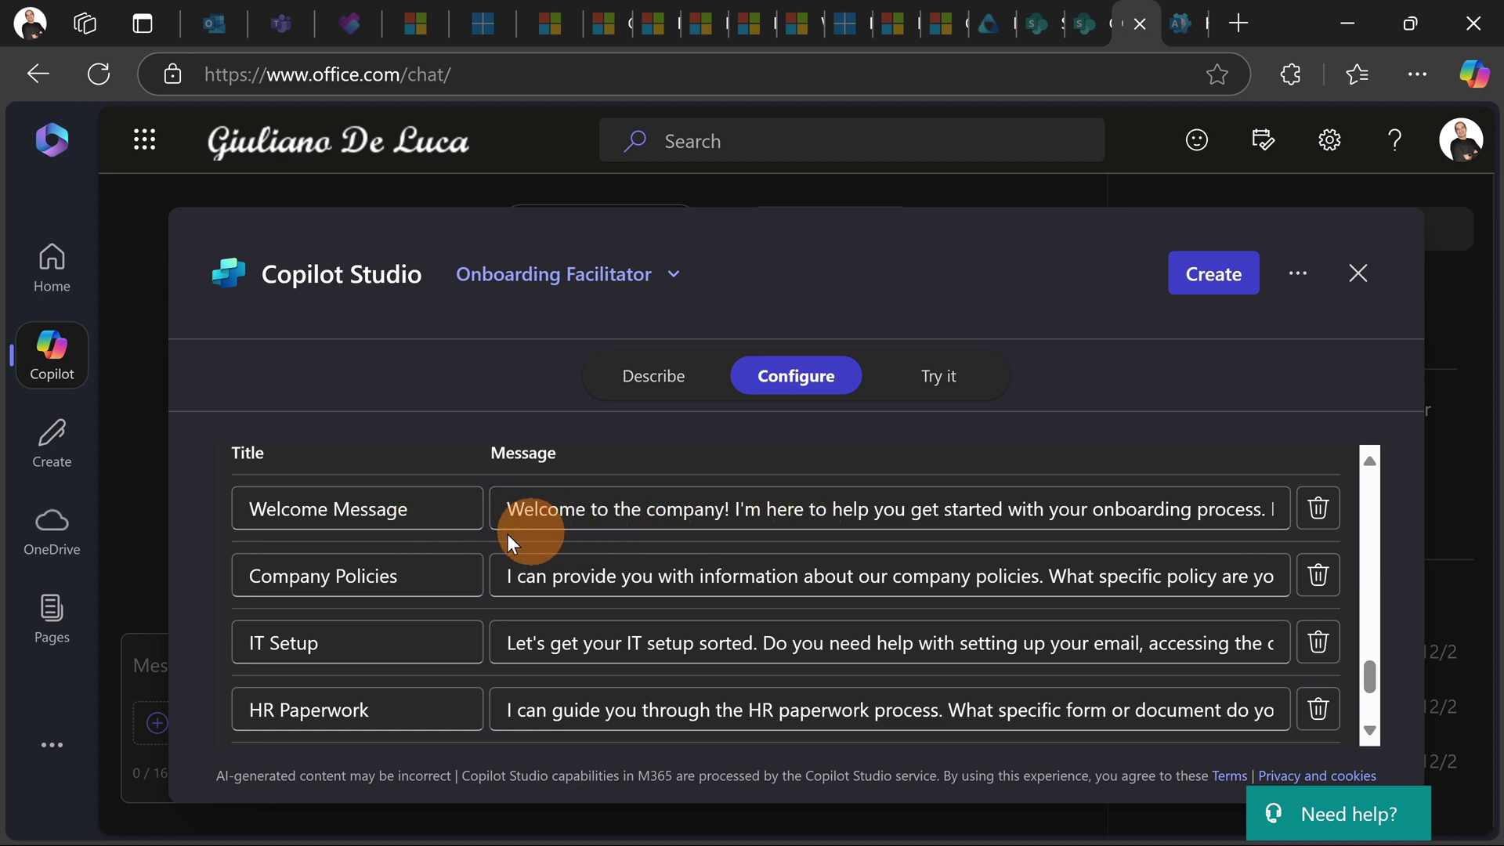
pyautogui.scroll(-2, 442, 553)
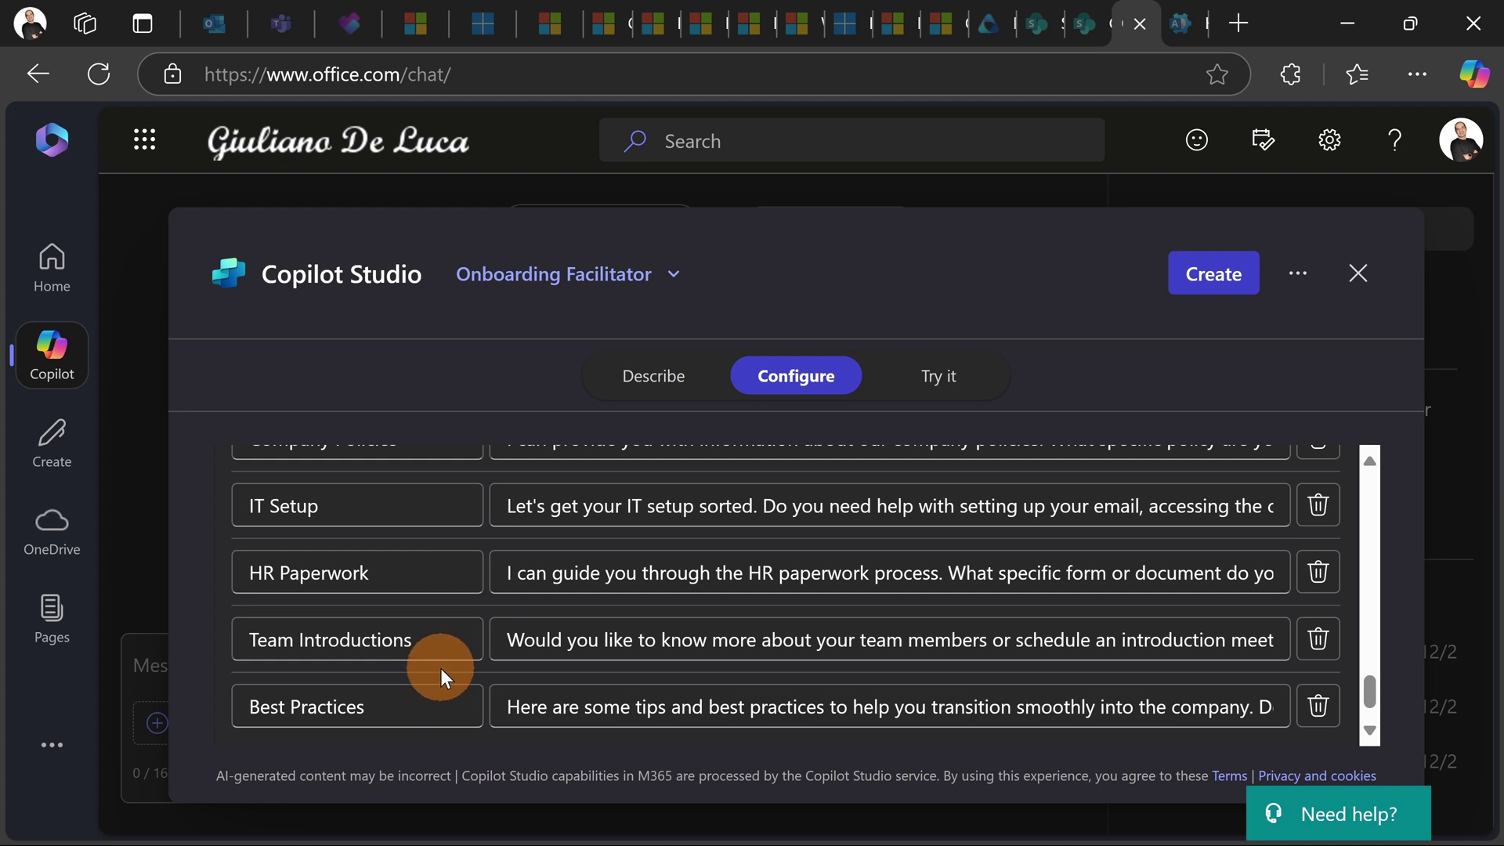
pyautogui.scroll(-1, 440, 669)
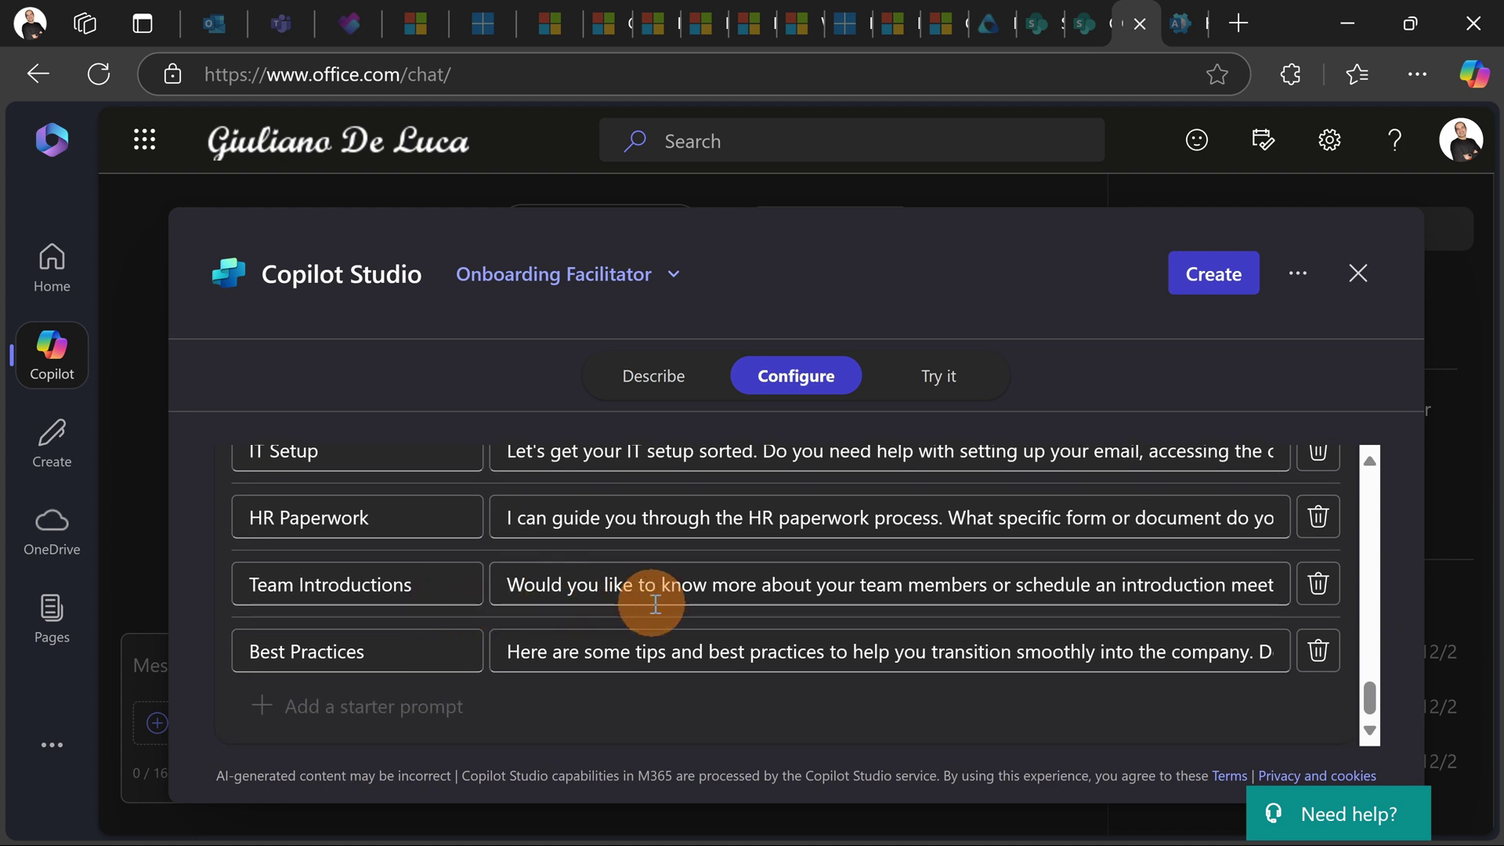
pyautogui.scroll(15, 968, 594)
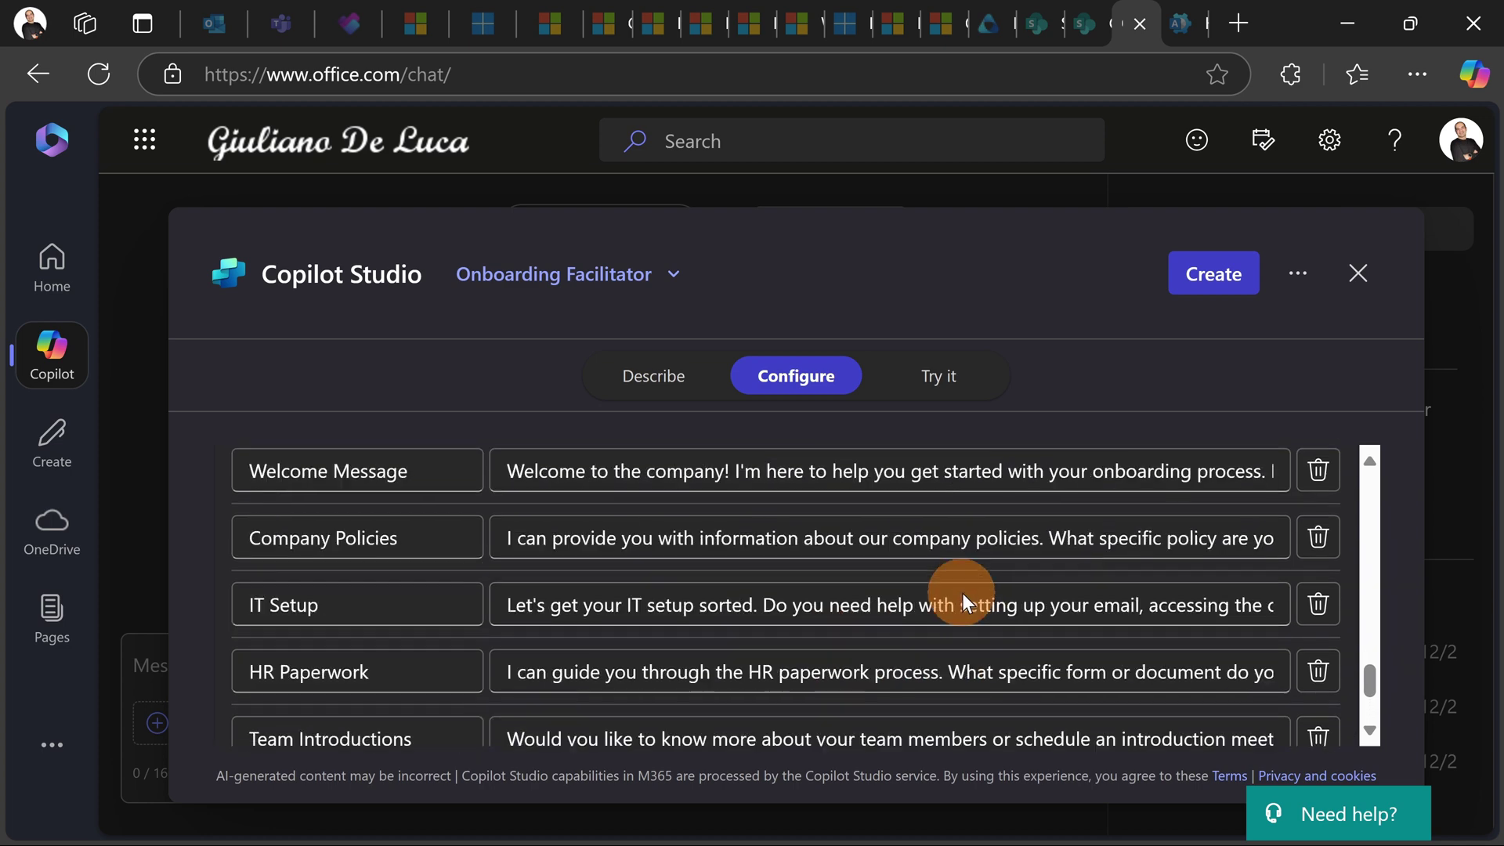
pyautogui.scroll(3, 981, 589)
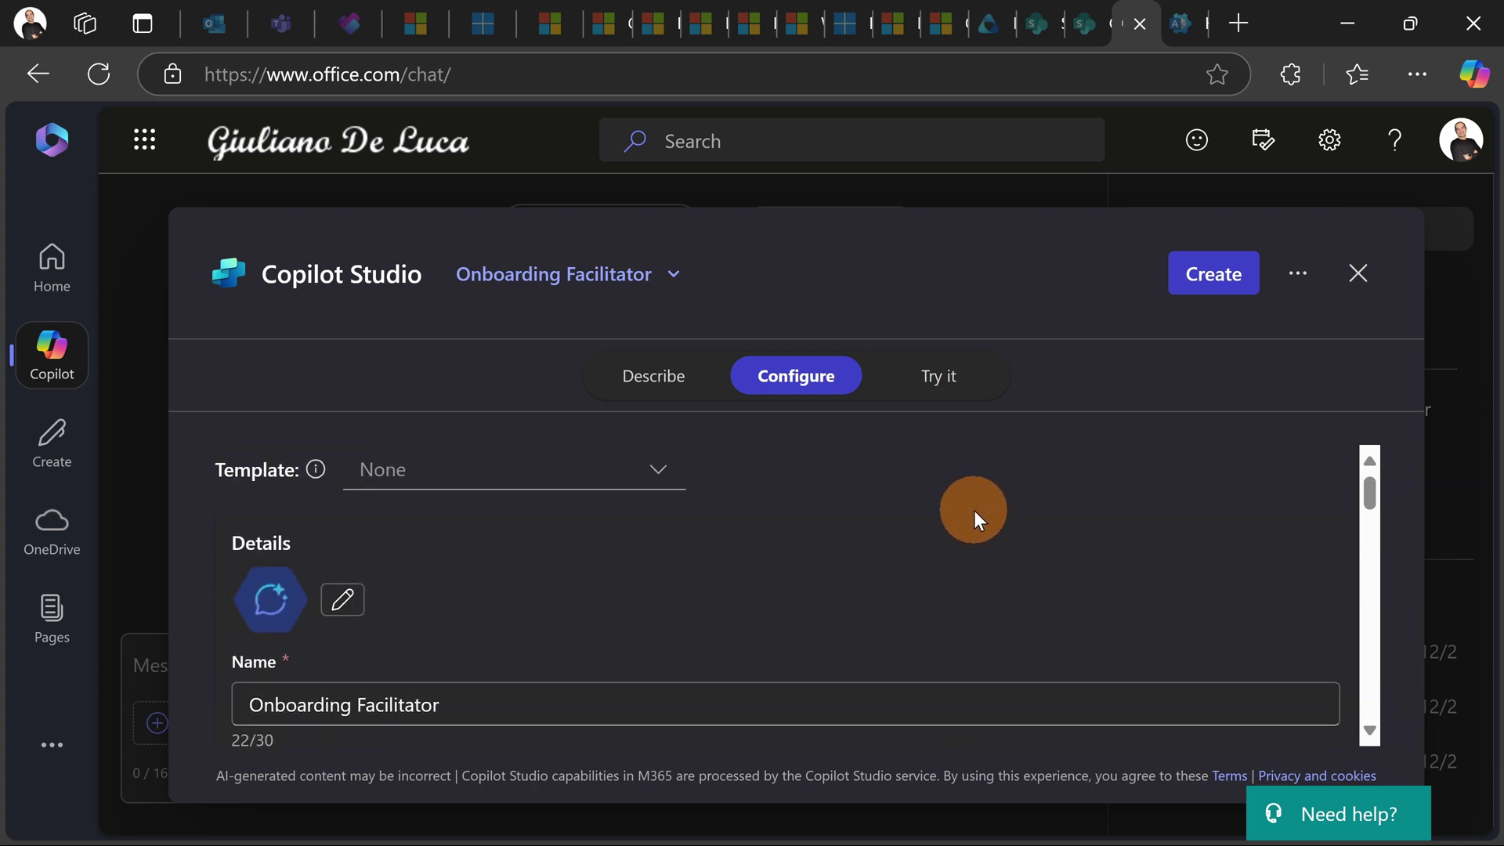
# Open the Onboarding Facilitator's Try it test chat and focus the message box.
pyautogui.click(963, 401)
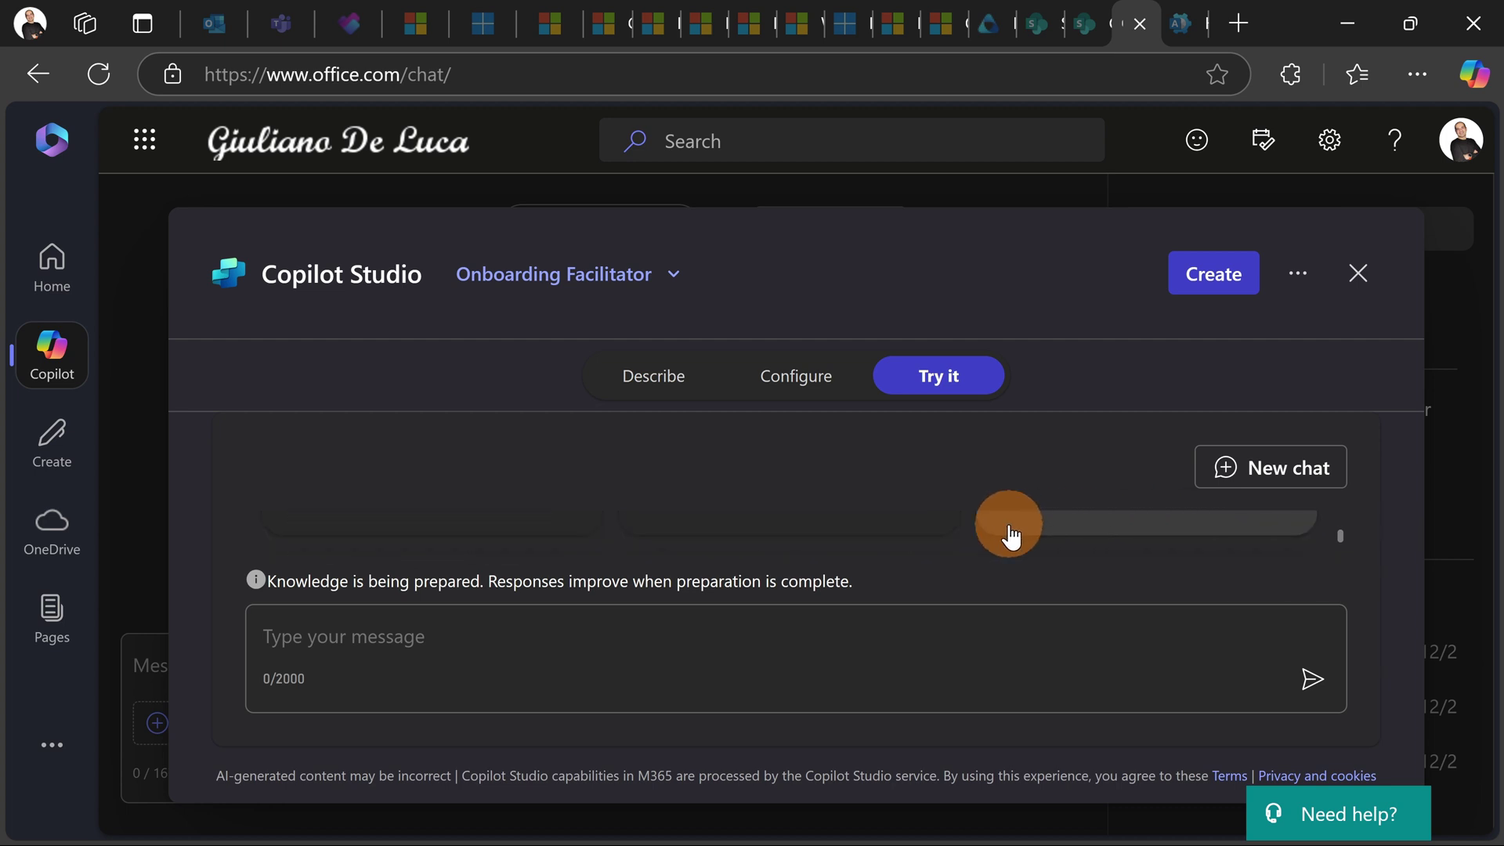
pyautogui.click(1313, 691)
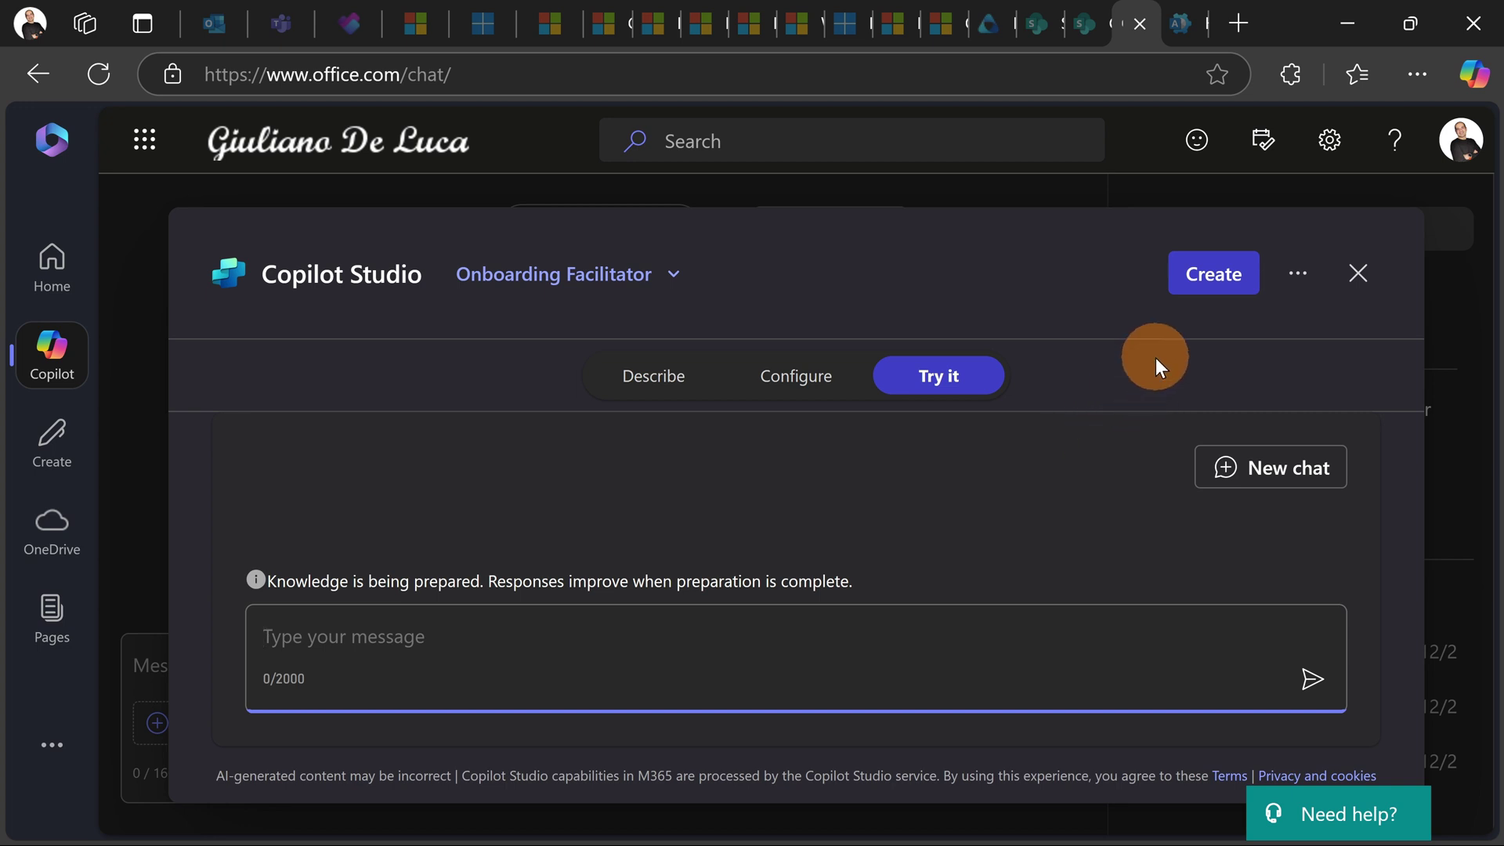
# Create the Onboarding Facilitator agent and copy its private link from the success dialog.
pyautogui.click(1206, 287)
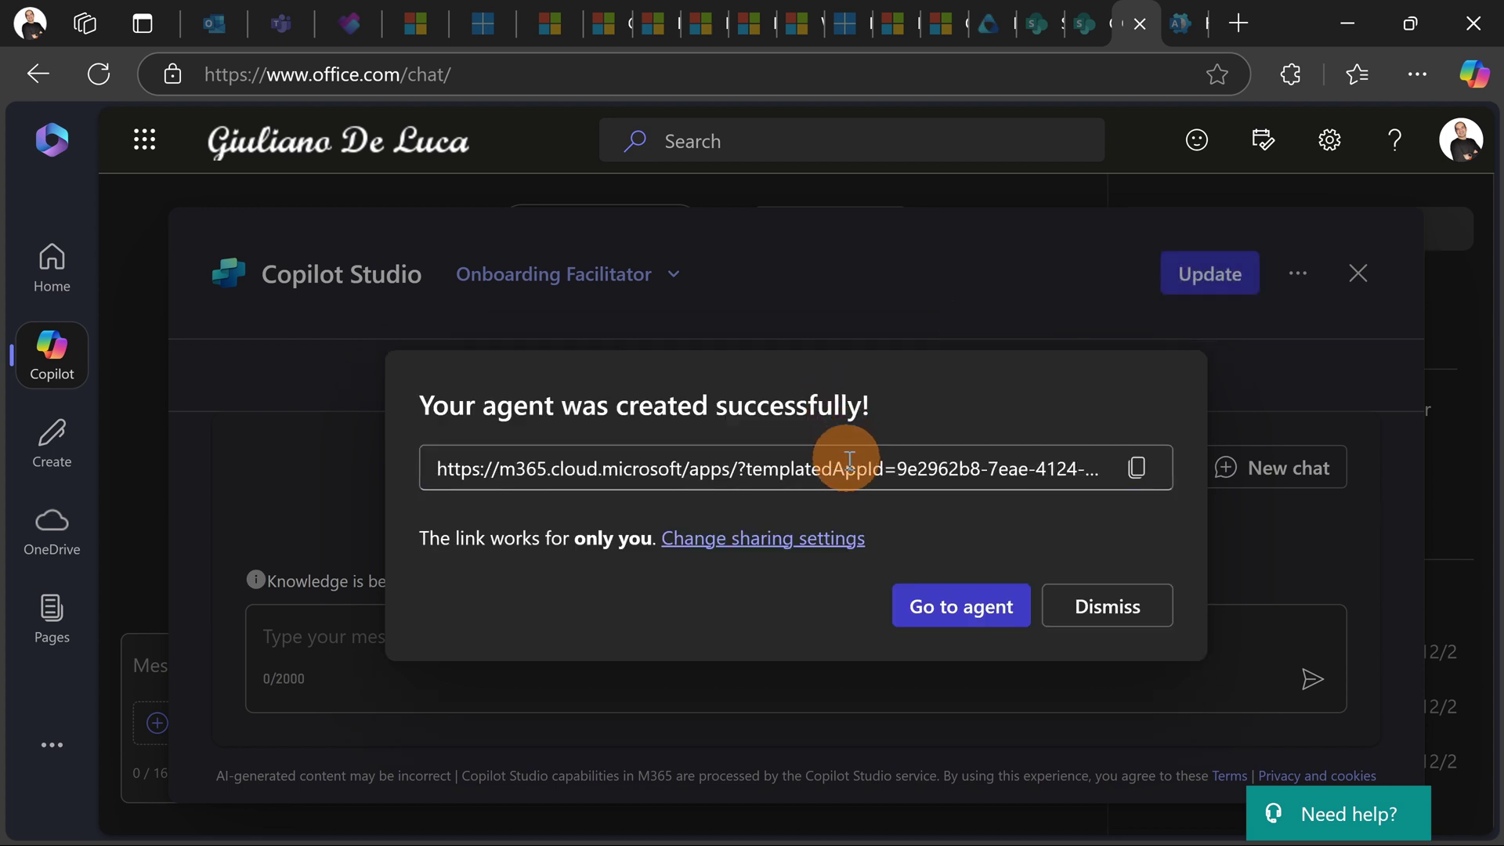
pyautogui.click(1138, 474)
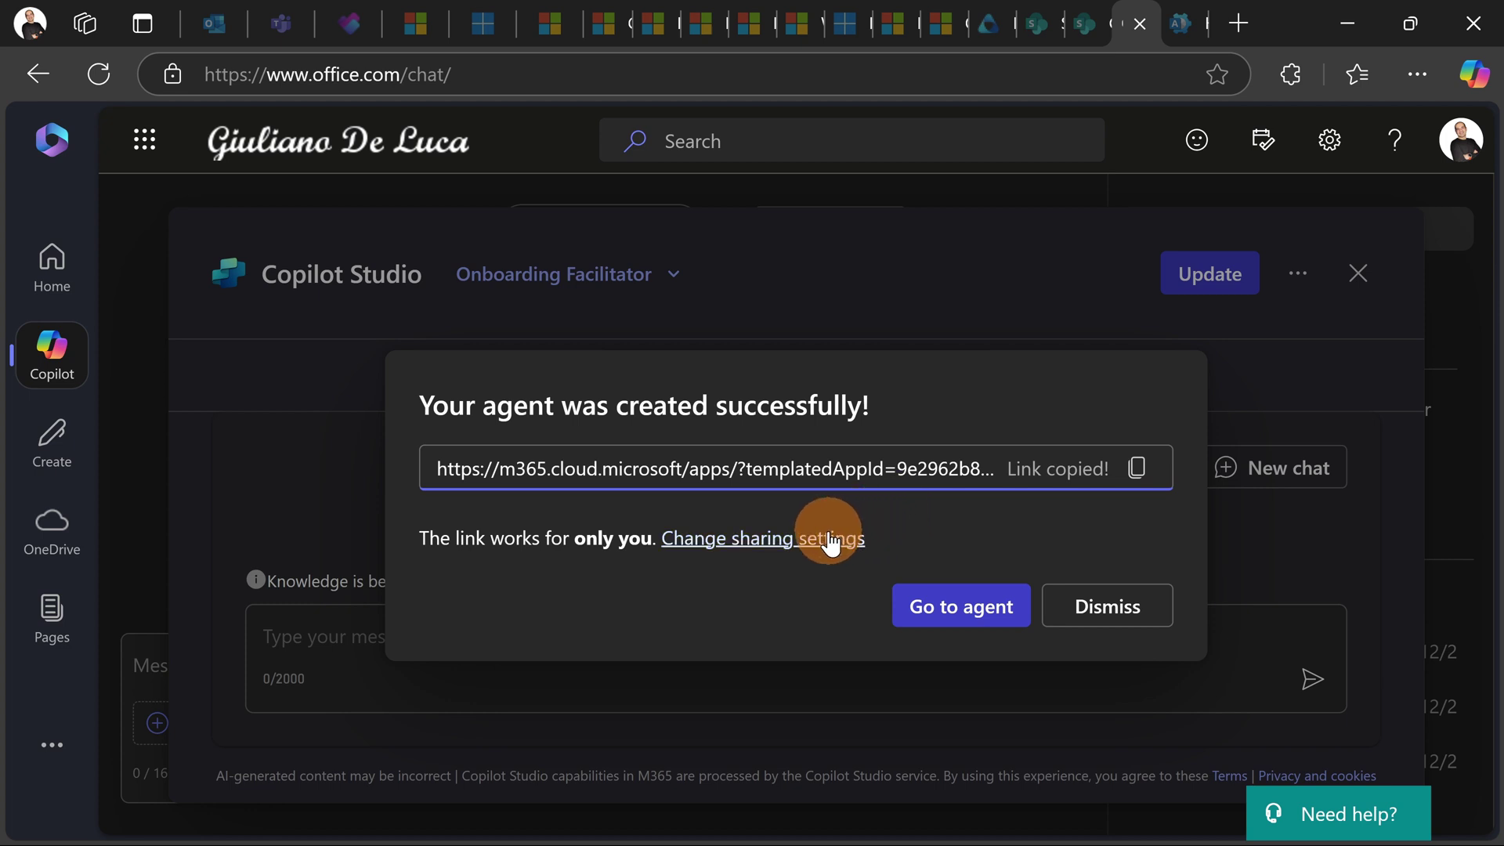
# Change Onboarding Facilitator's sharing to Anyone in your organization, save, and copy the shared link.
pyautogui.click(776, 541)
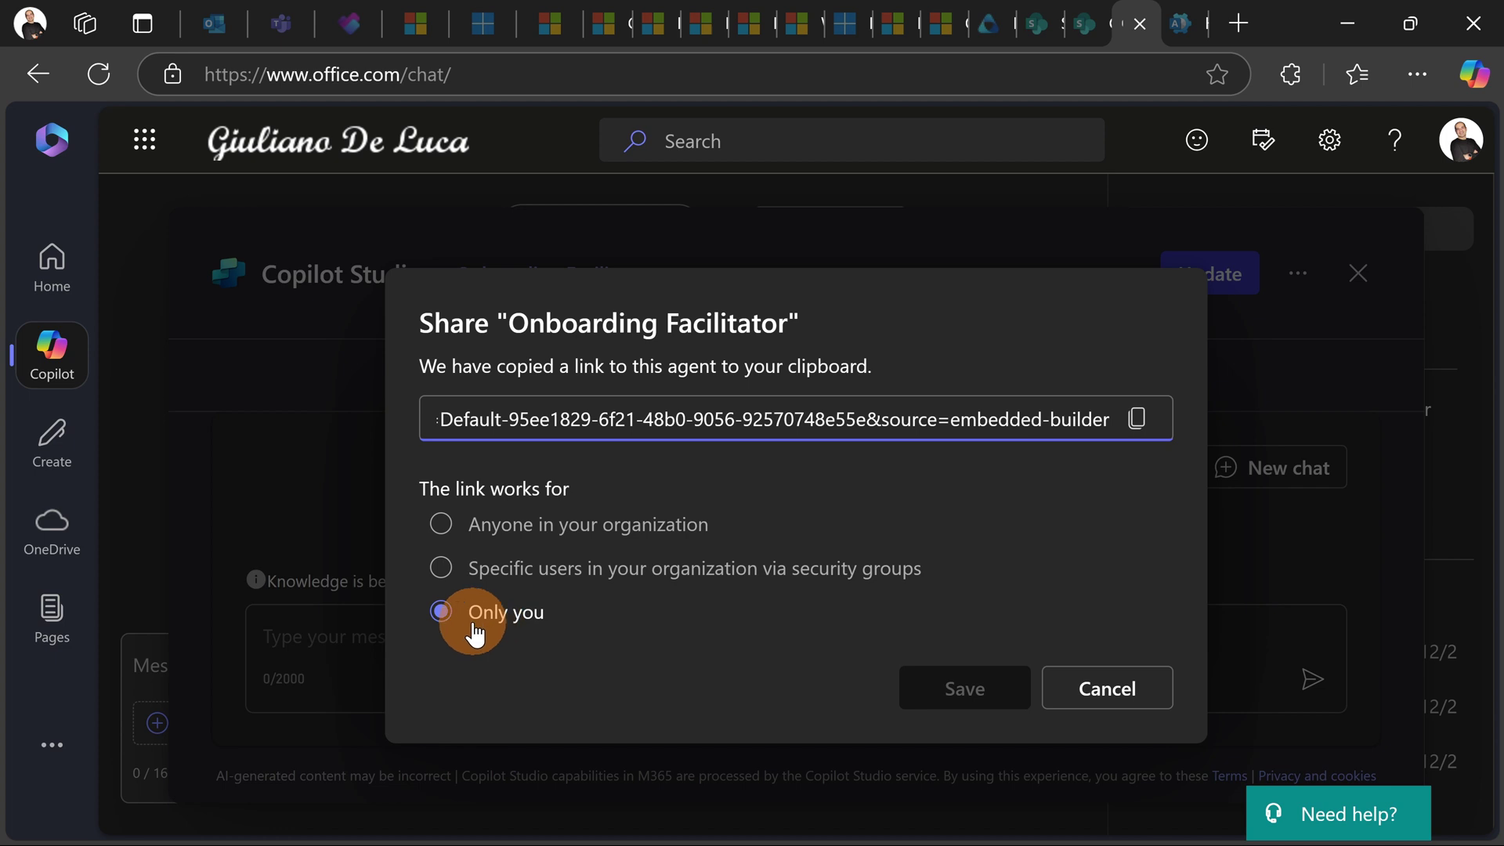
pyautogui.click(506, 581)
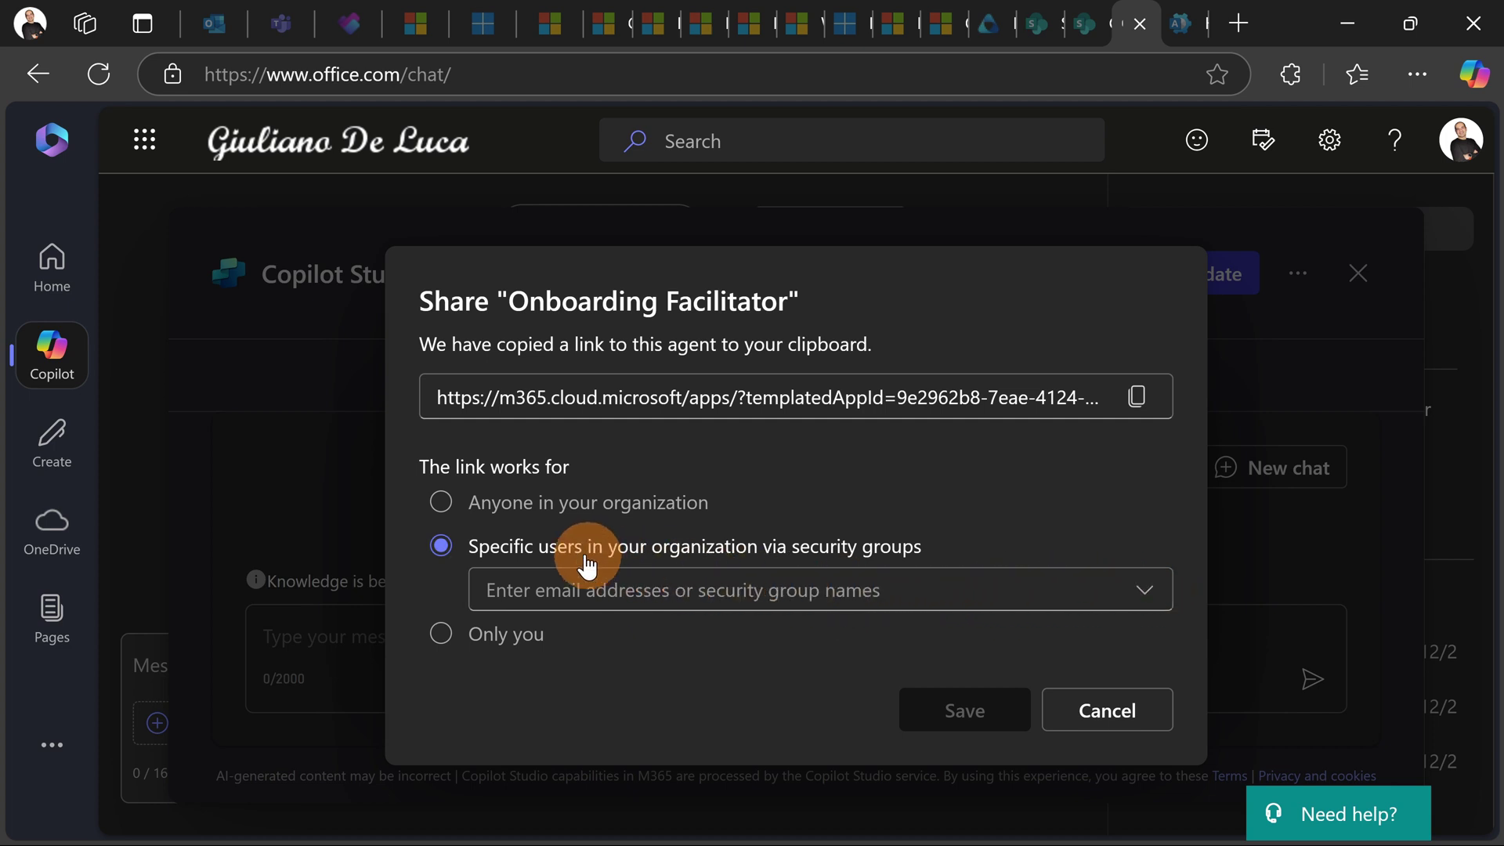
pyautogui.click(527, 511)
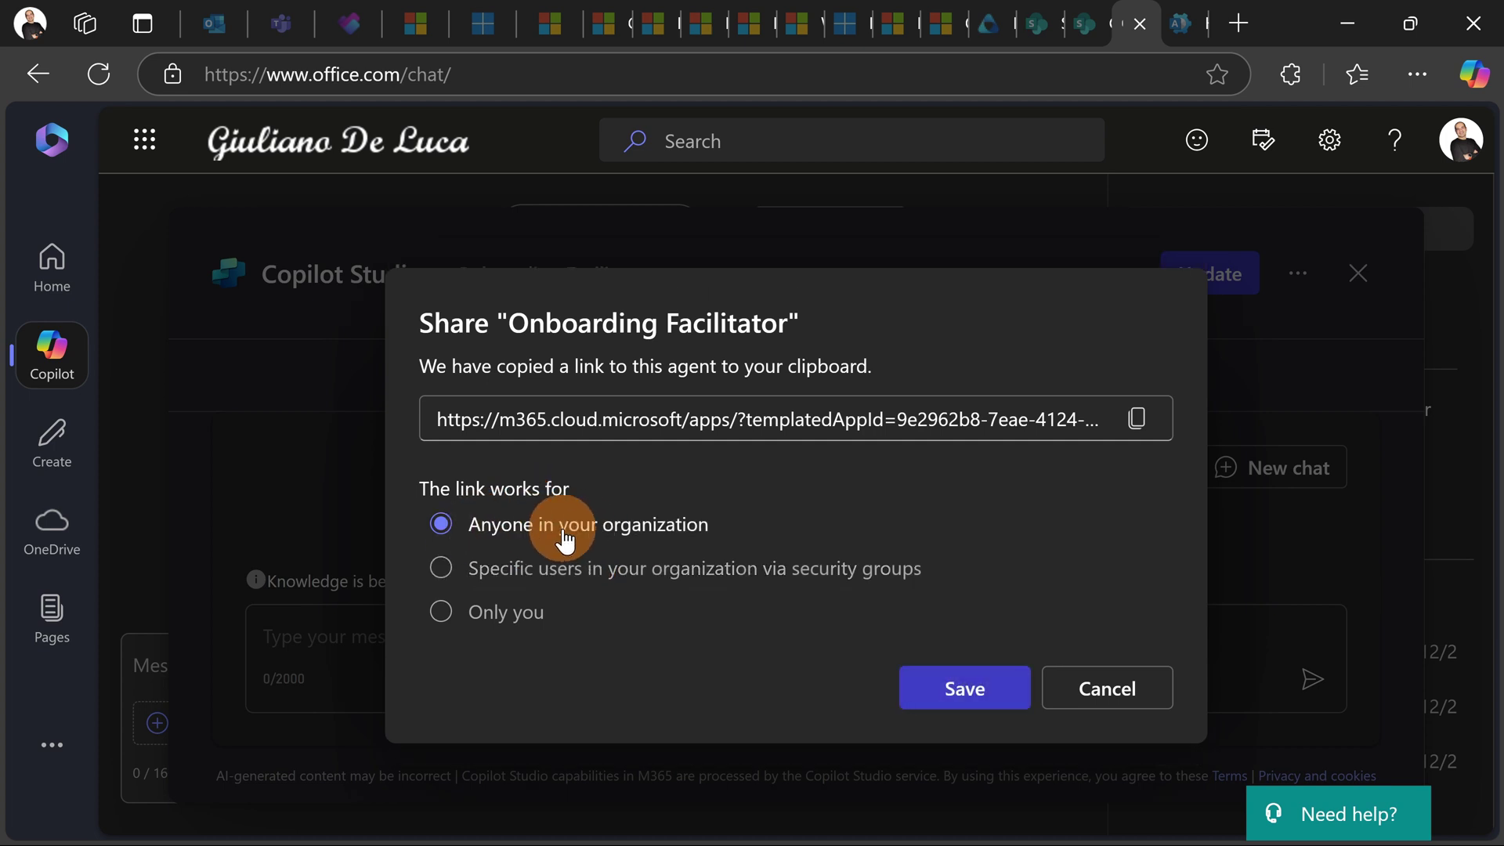
pyautogui.click(994, 693)
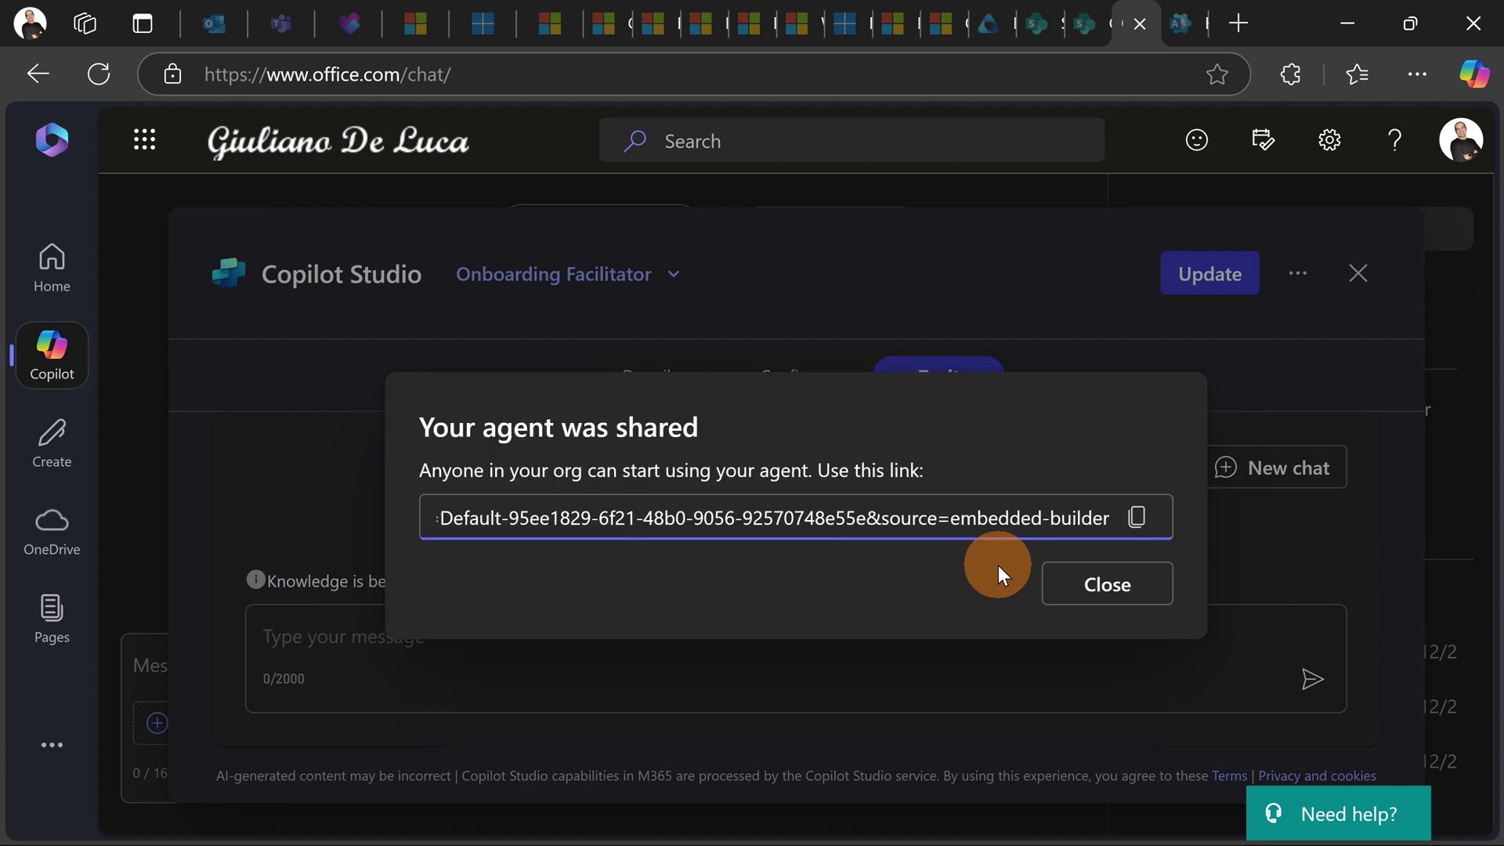
pyautogui.click(1129, 519)
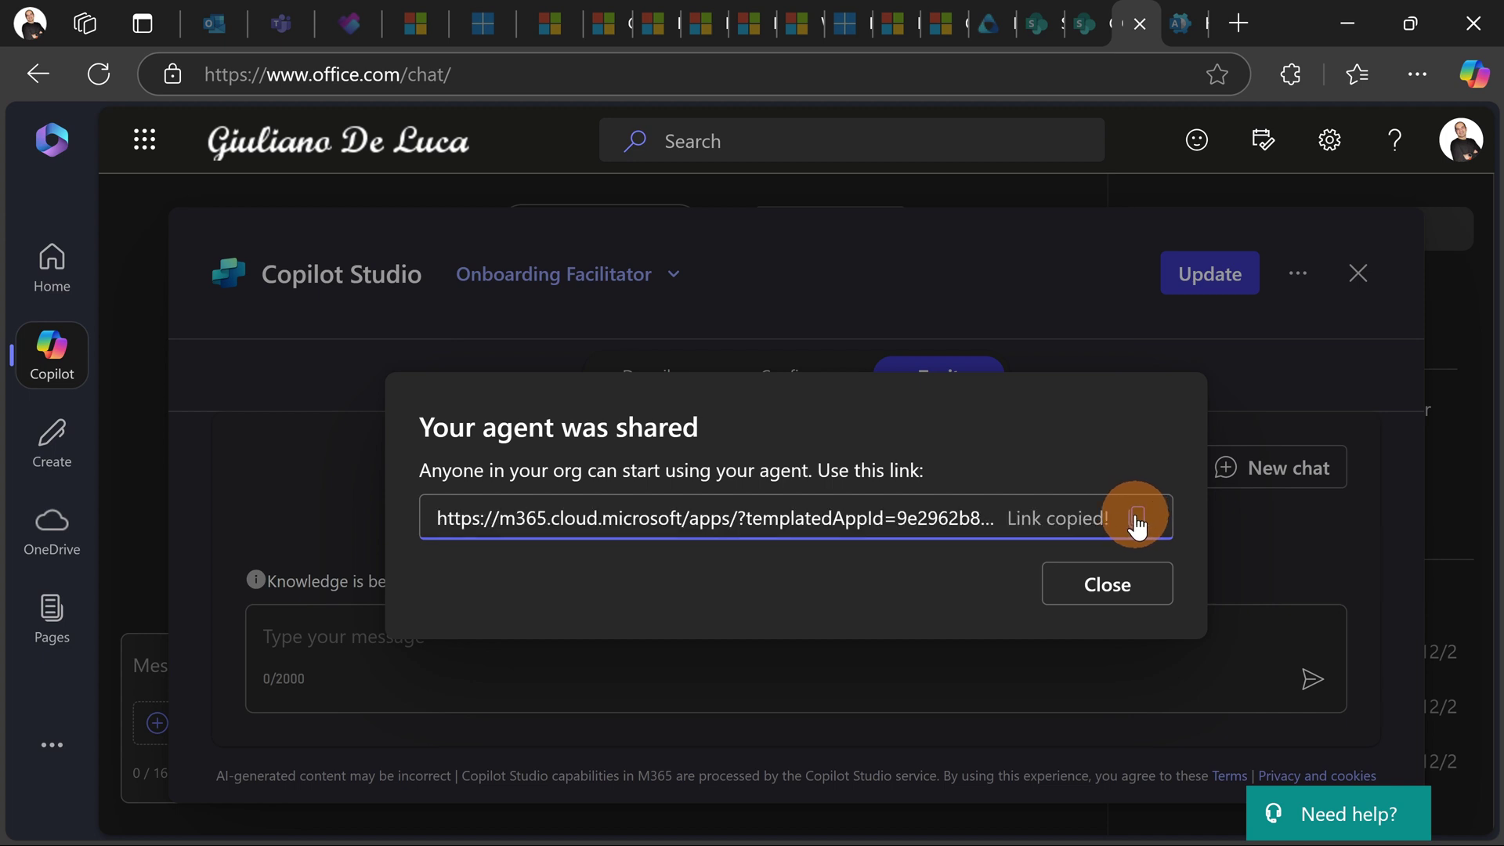
pyautogui.click(1111, 582)
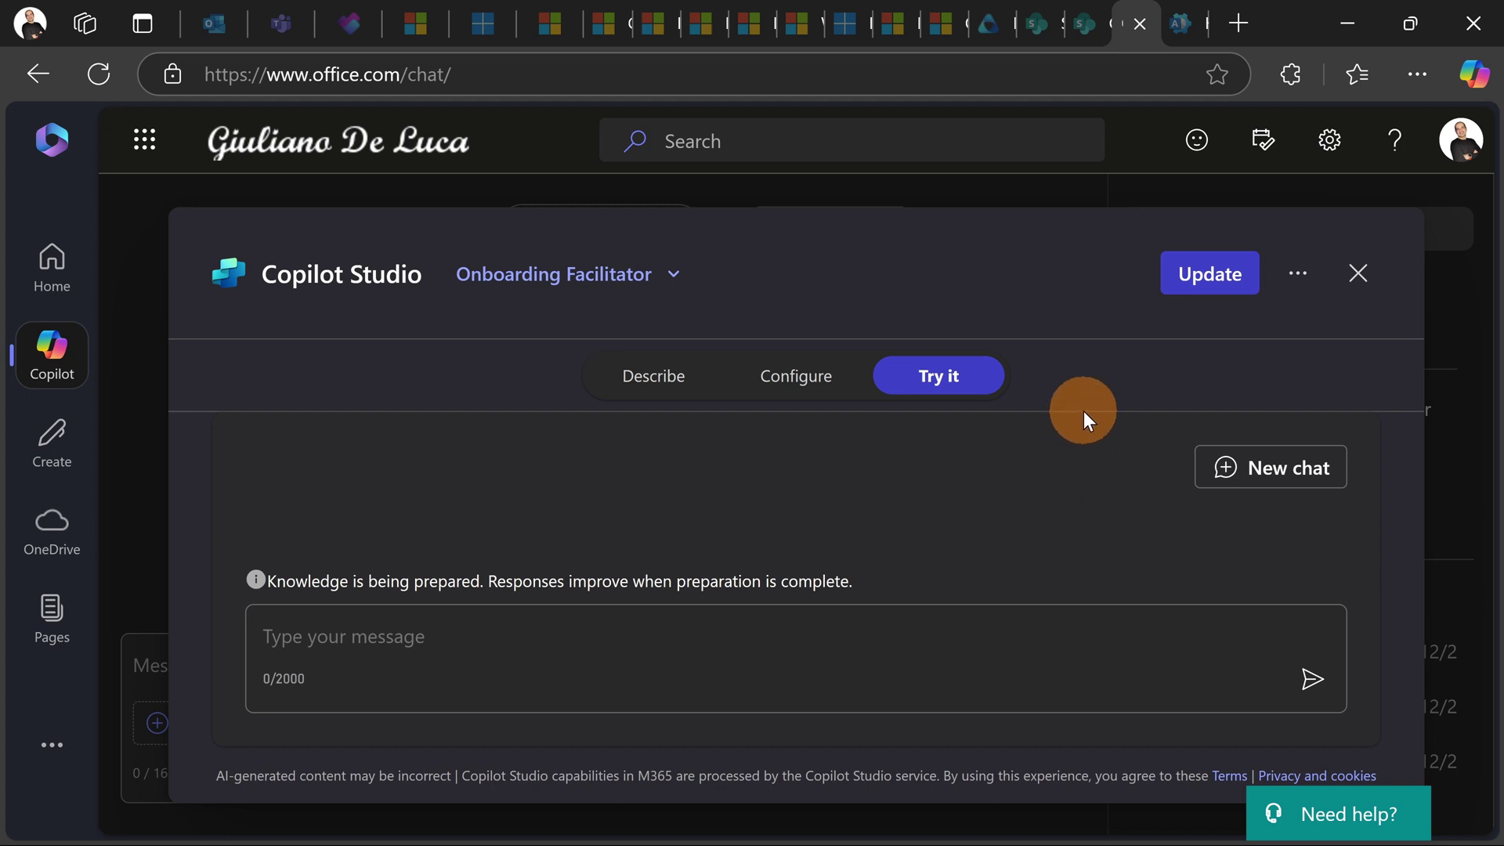
# Download the agent from the More menu as the Onboarding Facilitator.zip package.
pyautogui.click(1306, 275)
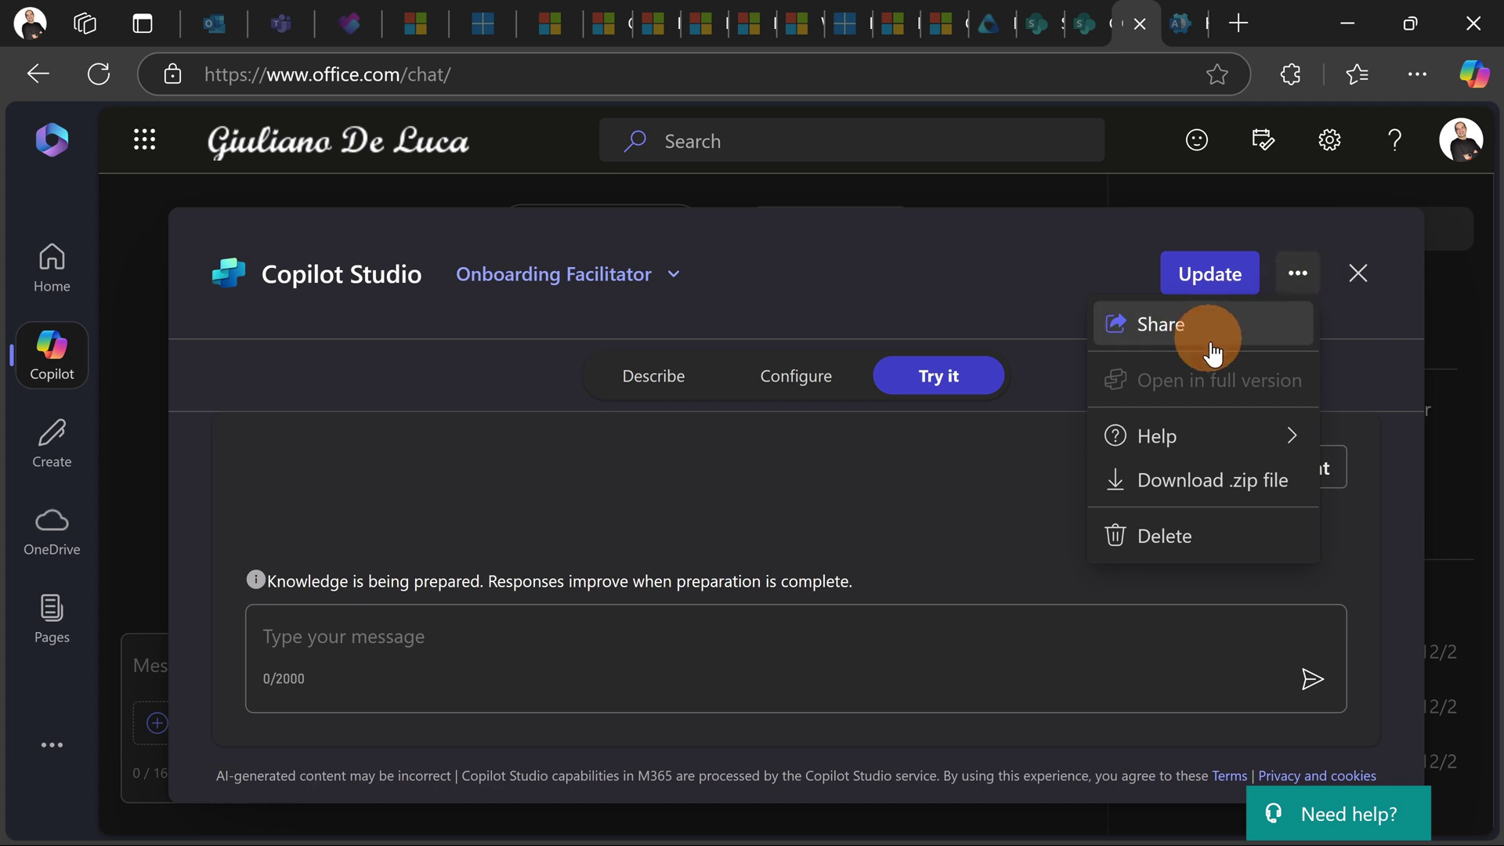
pyautogui.click(1220, 497)
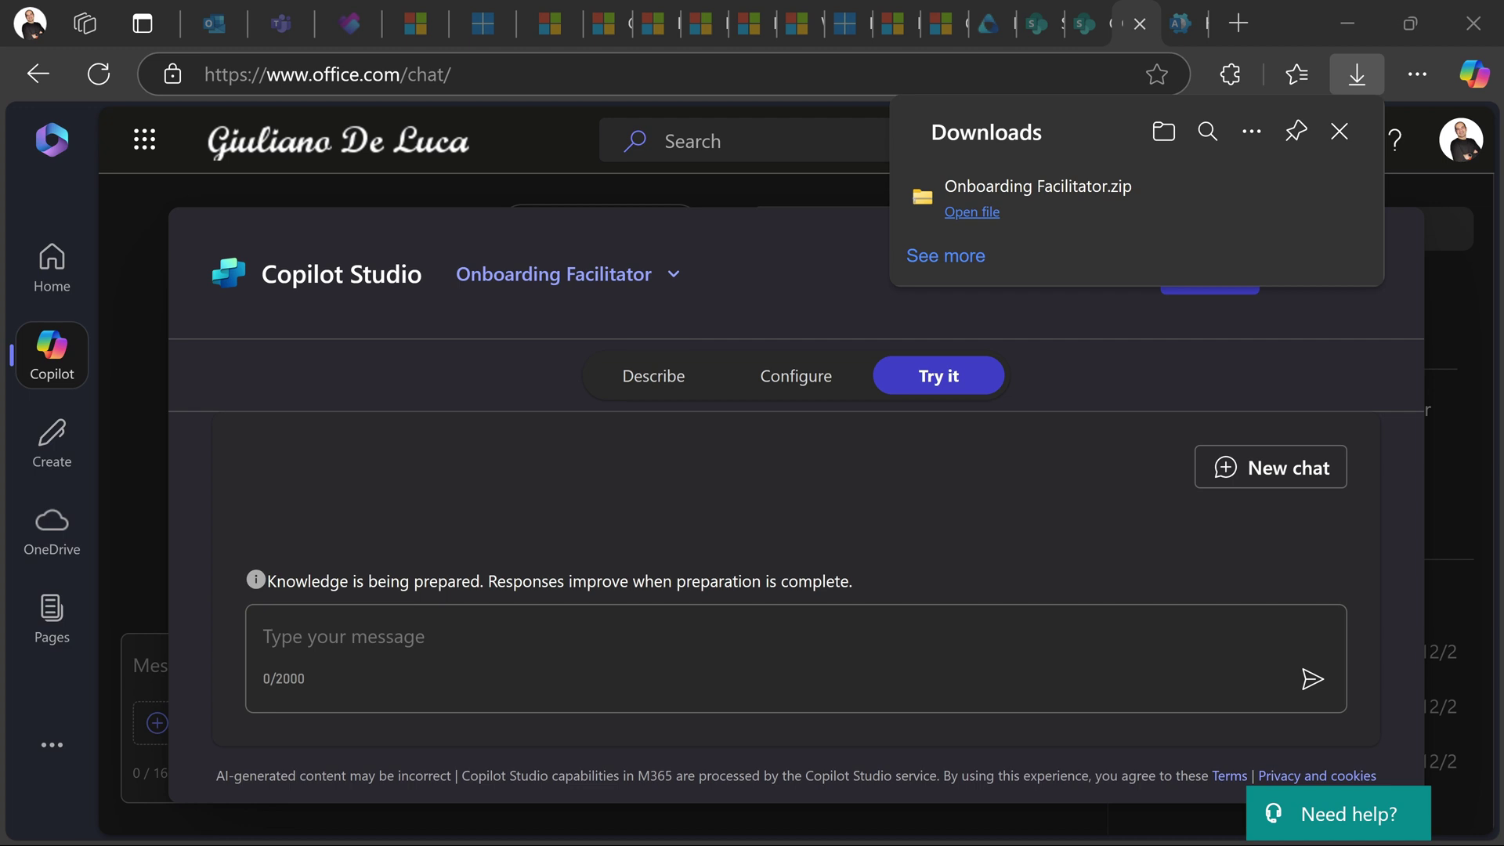
# Open Onboarding Facilitator.zip from a maximized Downloads folder to list its four files, including manifest.json.
pyautogui.click(1164, 131)
pyautogui.moveTo(1384, 166); pyautogui.dragTo(722, 136)
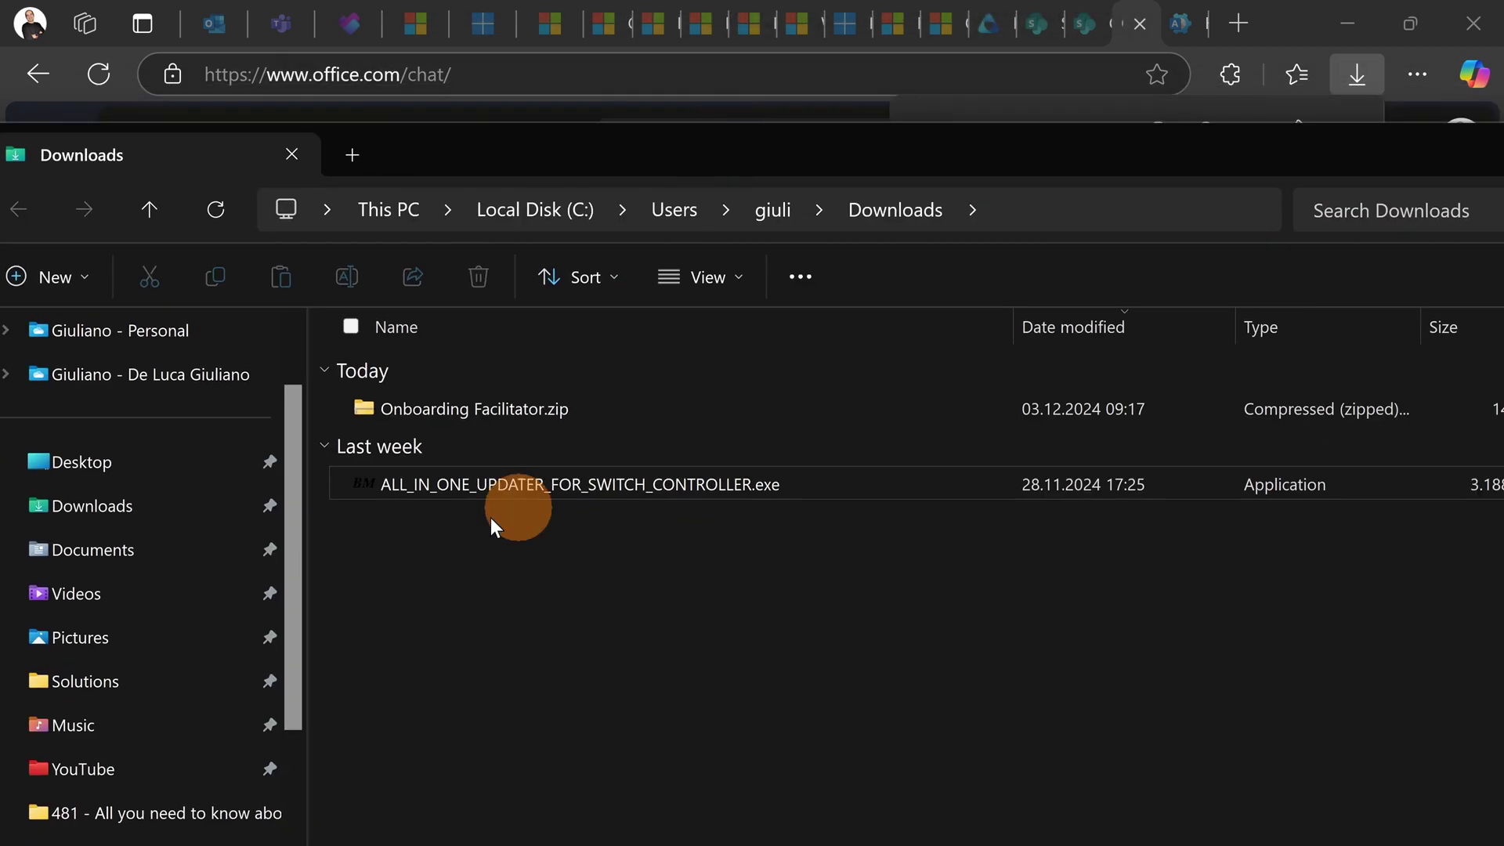
pyautogui.doubleClick(401, 406)
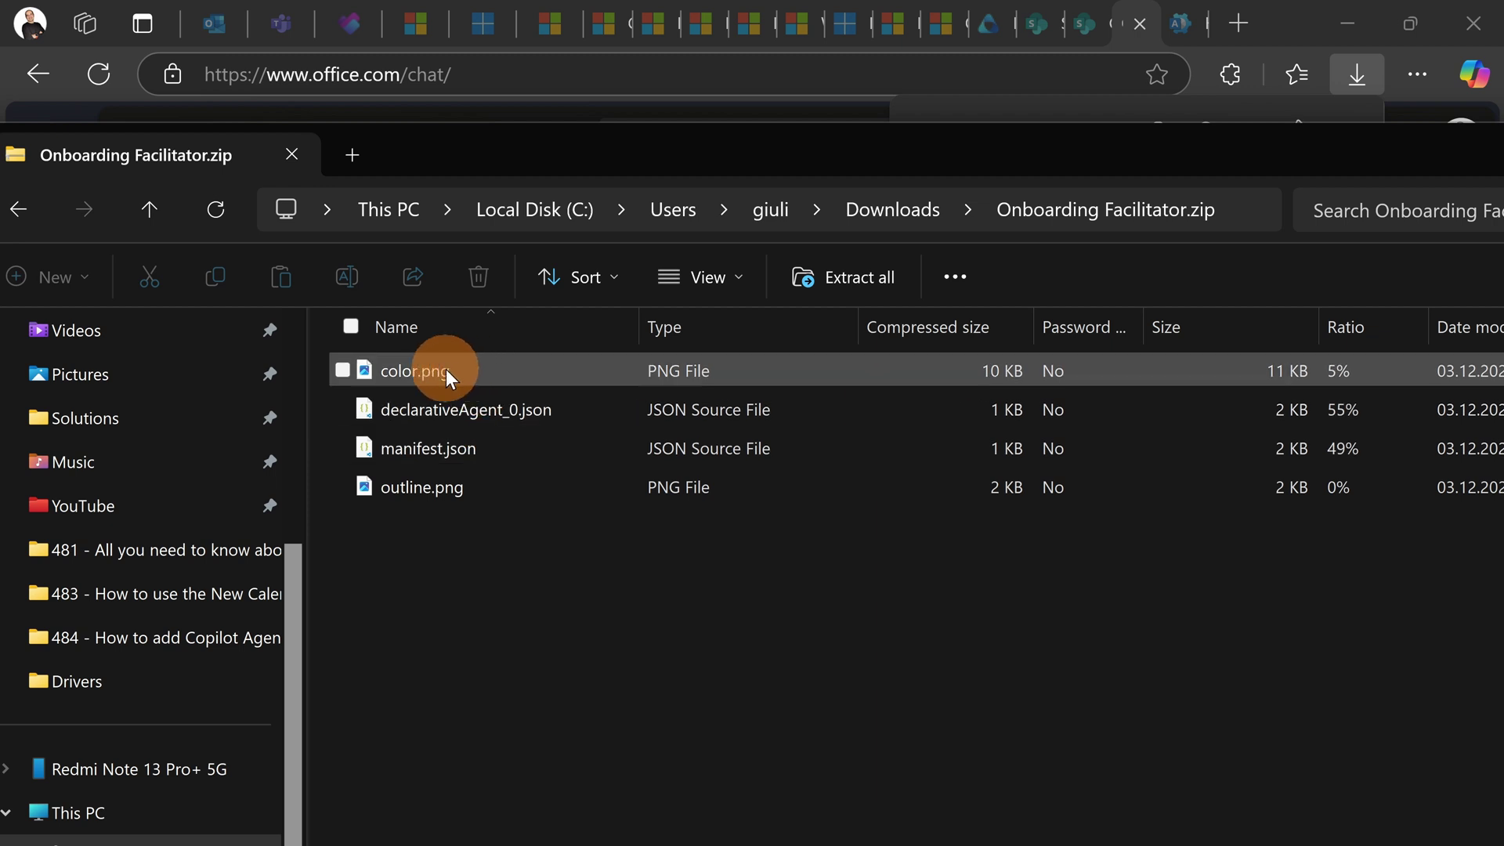
# Open manifest.json in Visual Studio Code with the Terminal panel closed.
pyautogui.click(472, 445)
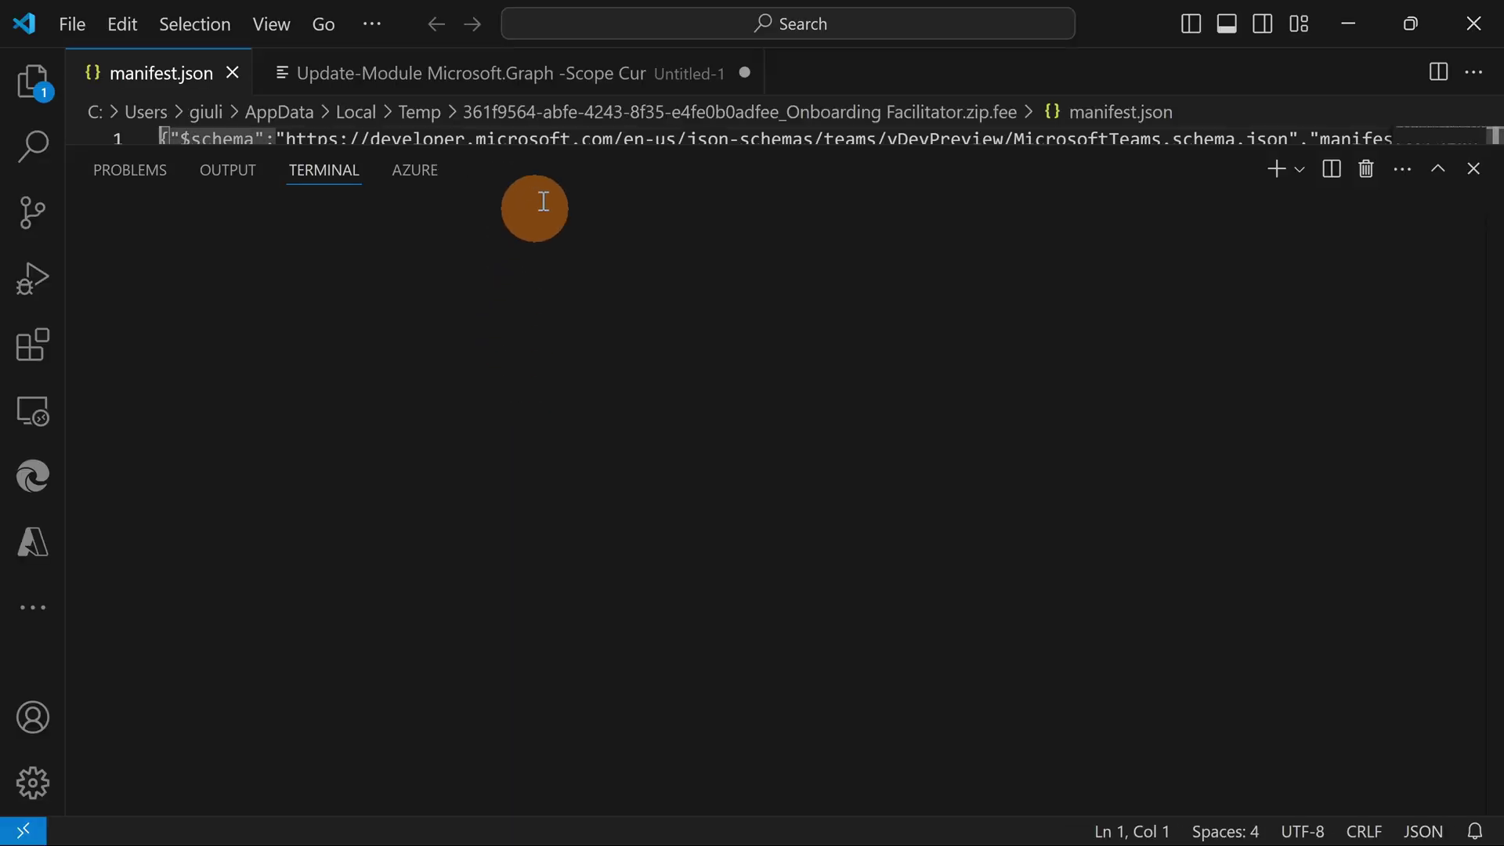
pyautogui.click(1474, 168)
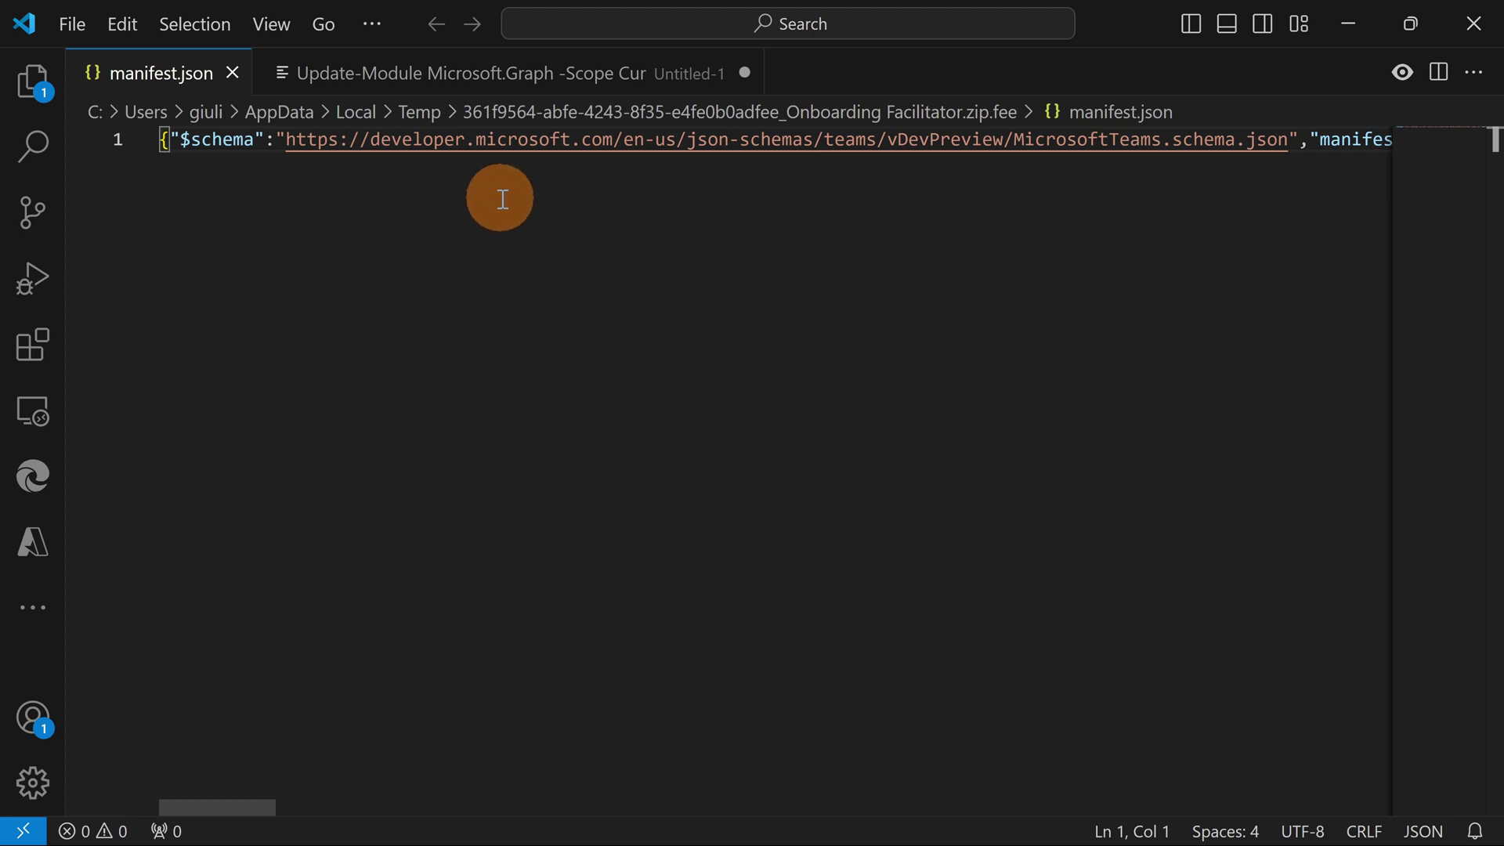
pyautogui.press('End')
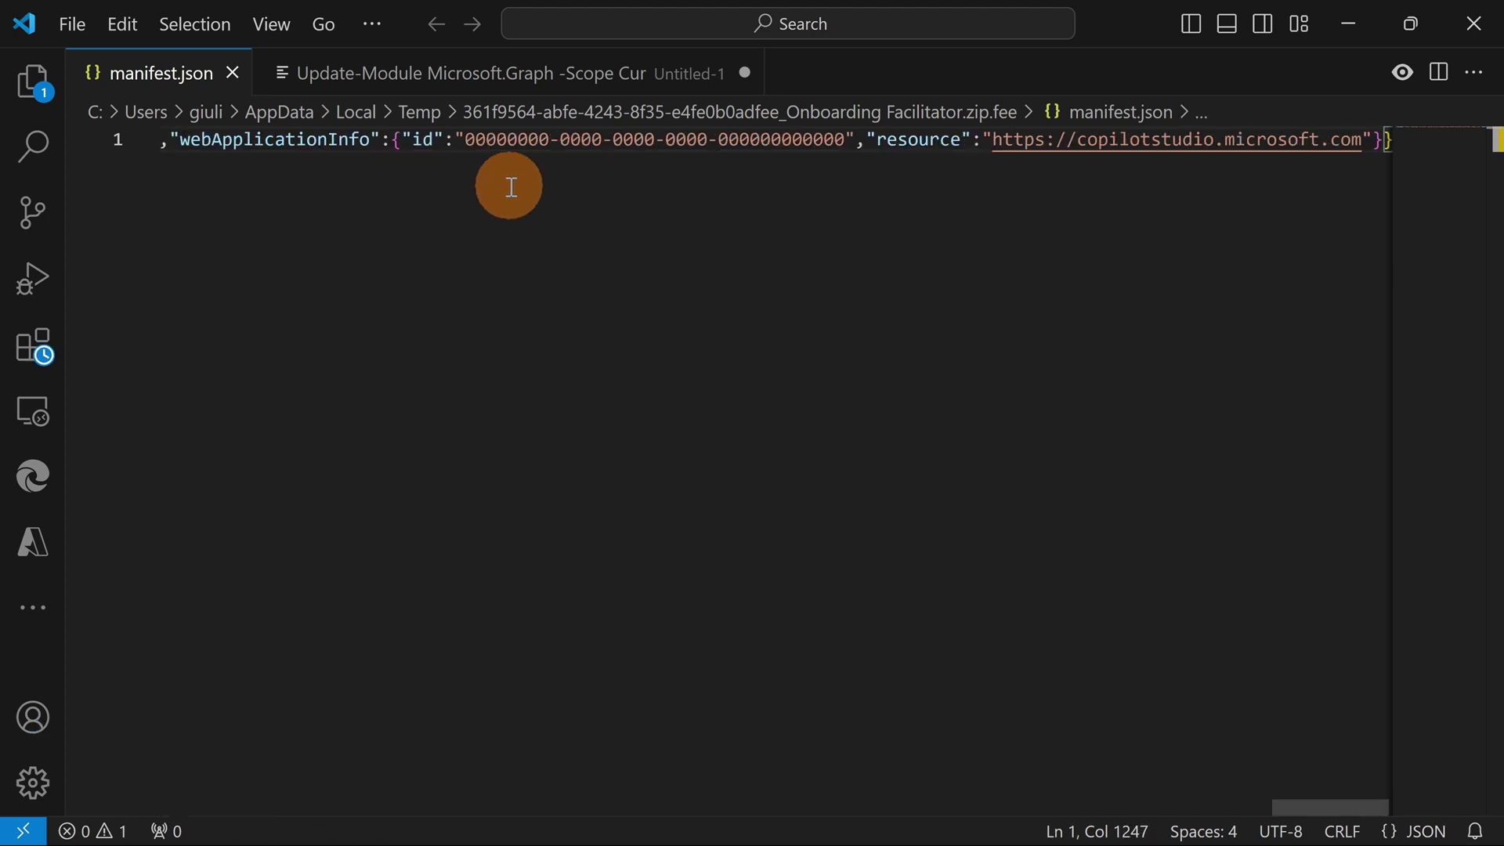
pyautogui.write('F')
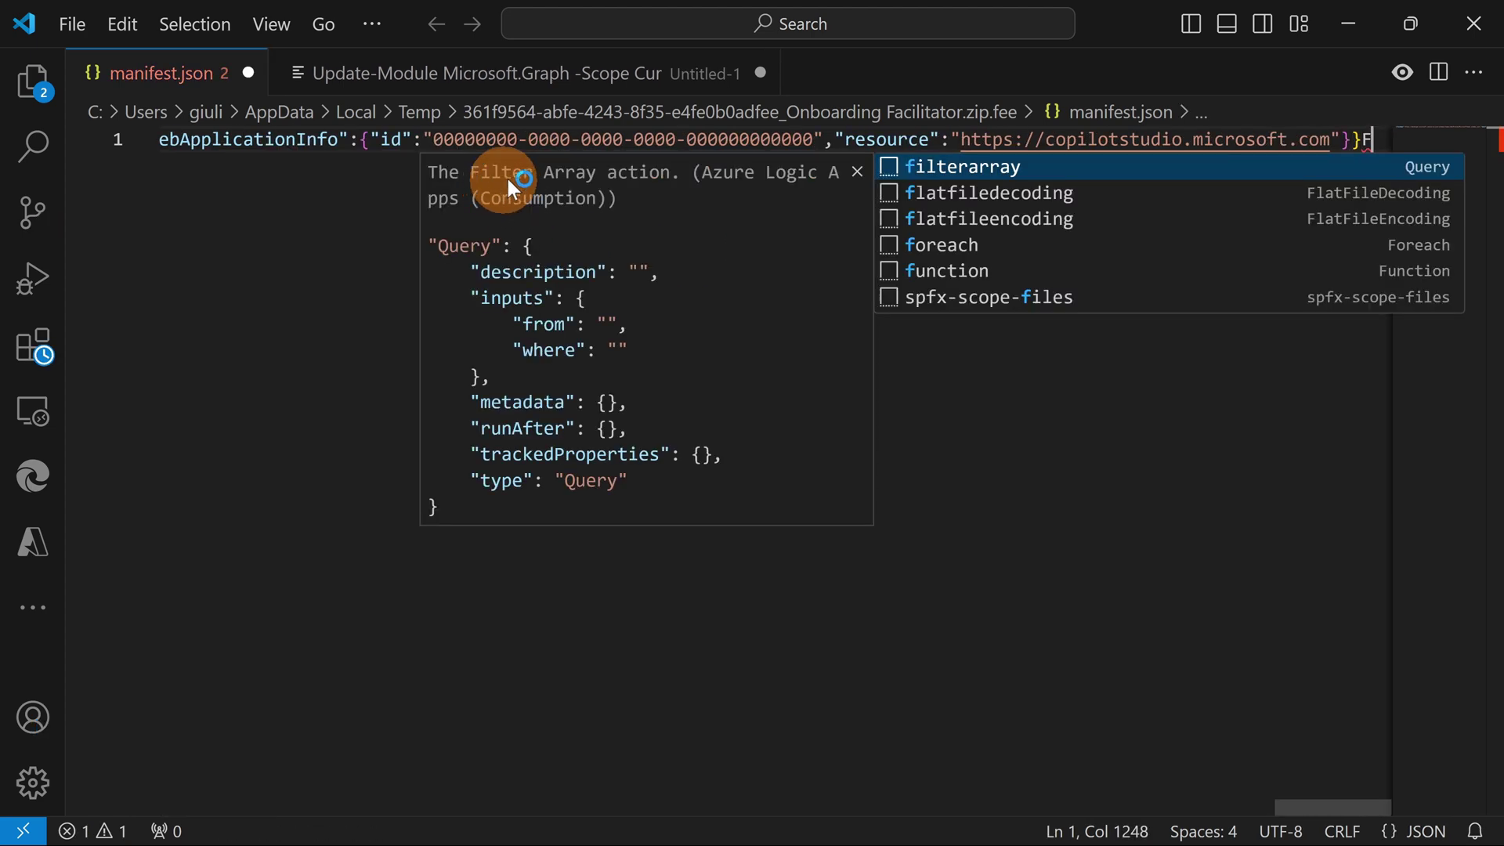
pyautogui.press('Escape')
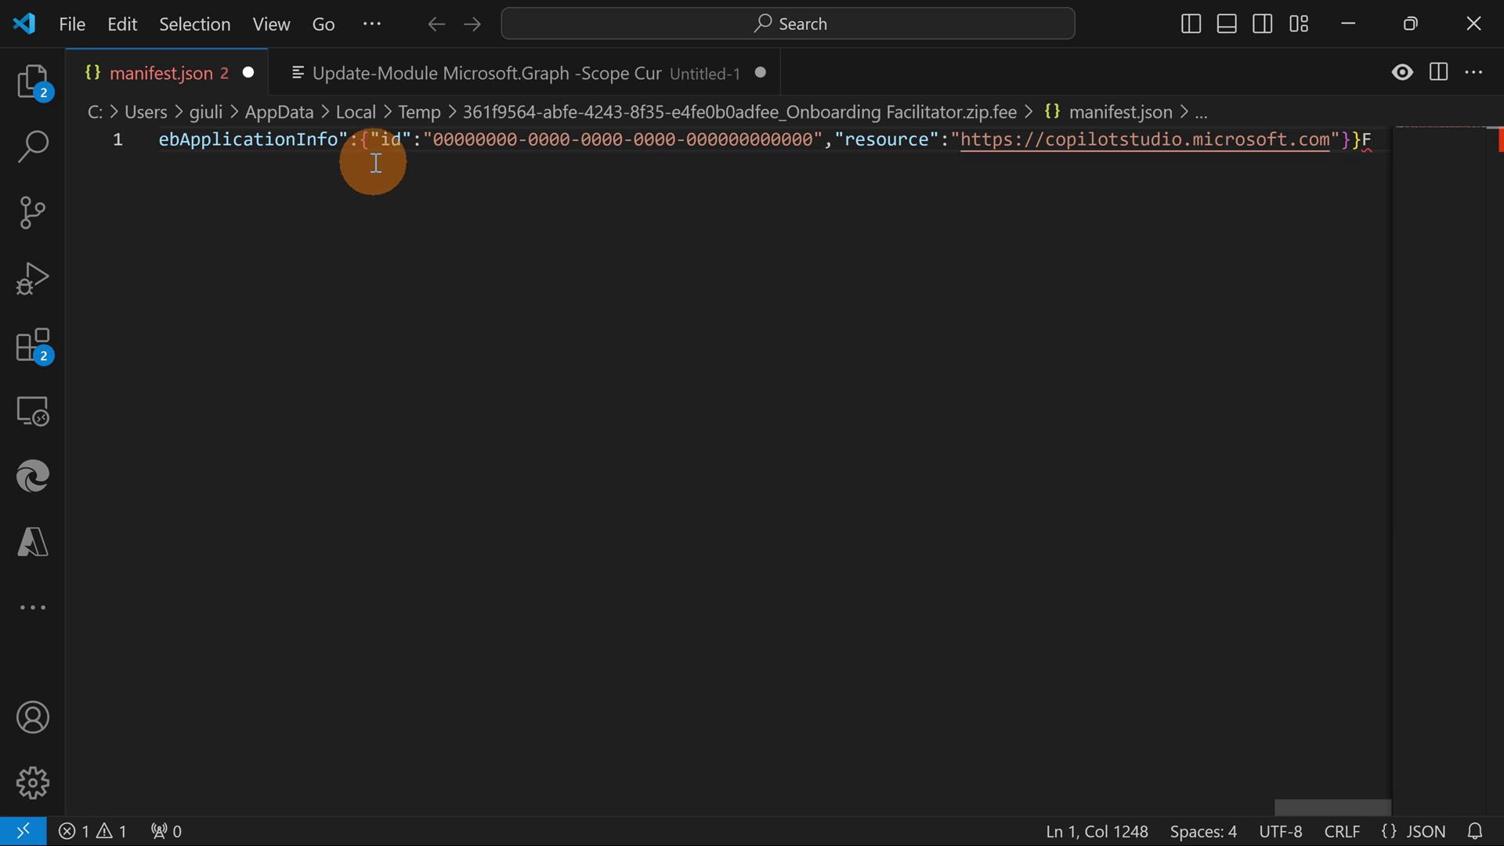
# Format manifest.json into 47 indented lines and return to its top.
pyautogui.rightClick(374, 162)
pyautogui.click(465, 226)
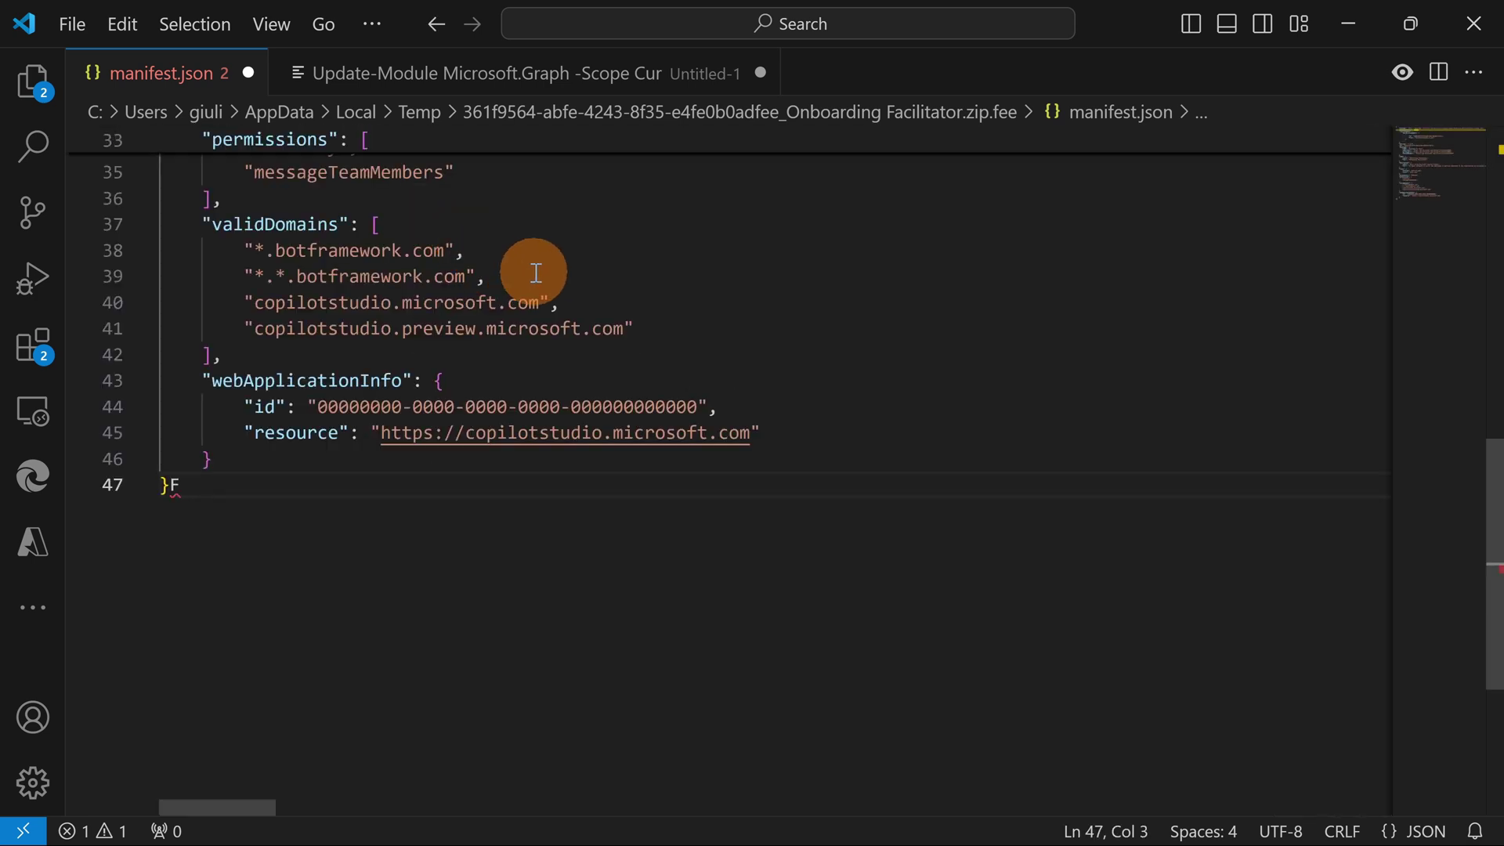
pyautogui.scroll(6, 521, 292)
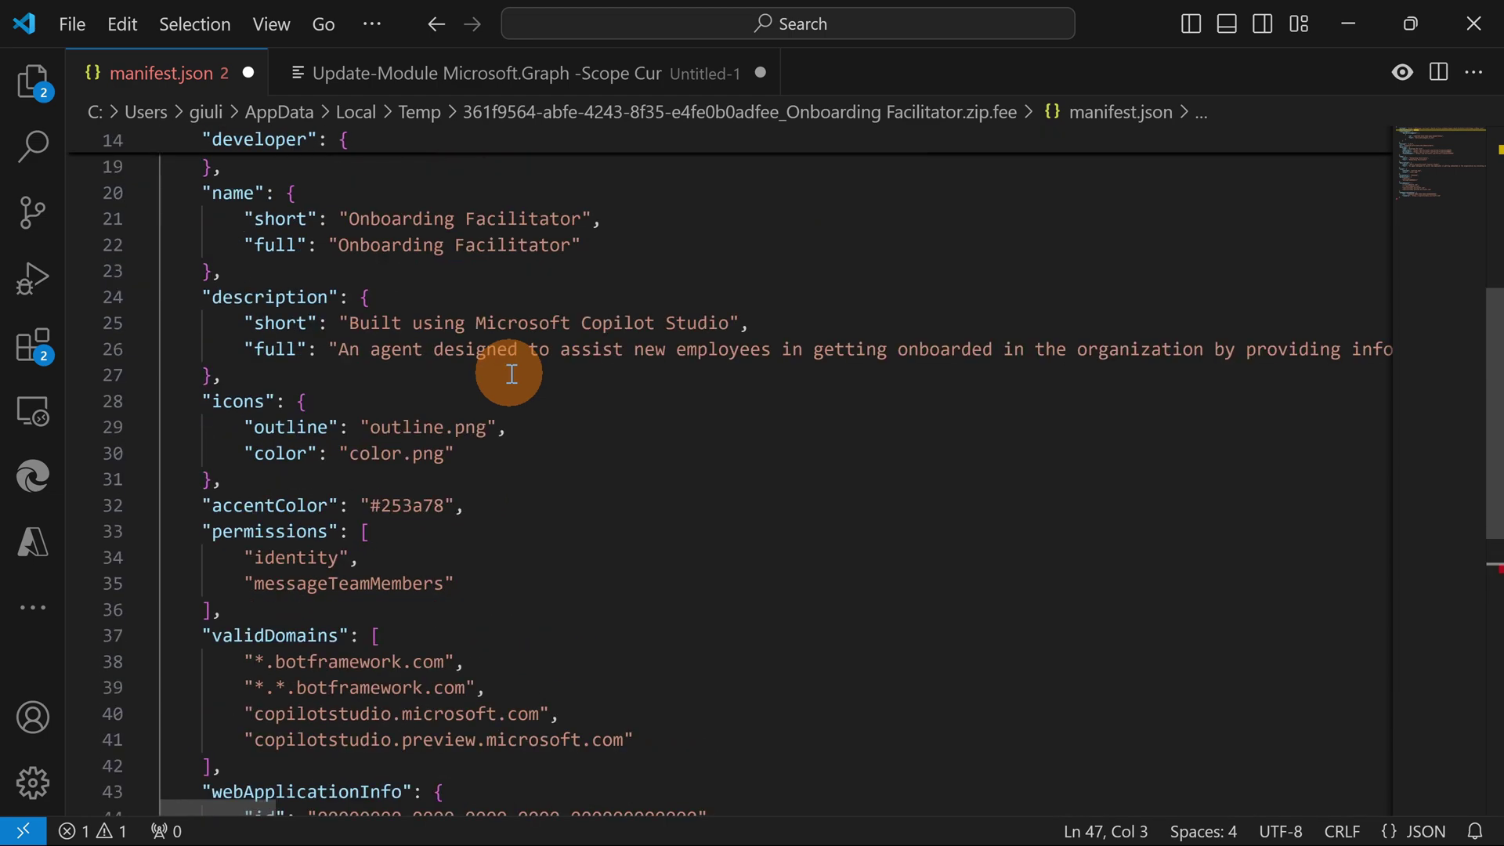
pyautogui.scroll(3, 504, 514)
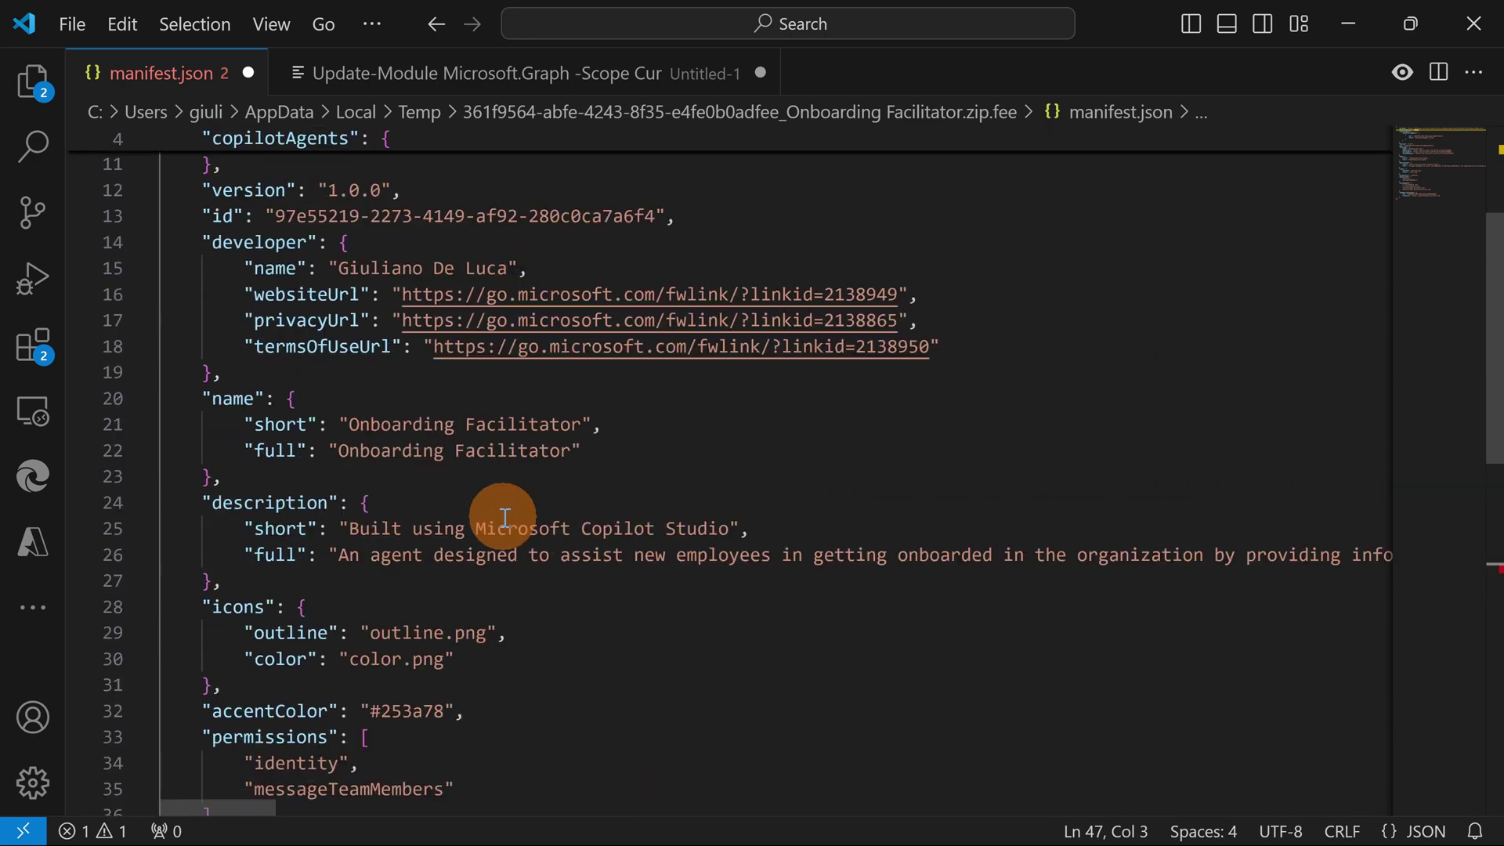
pyautogui.scroll(2, 505, 517)
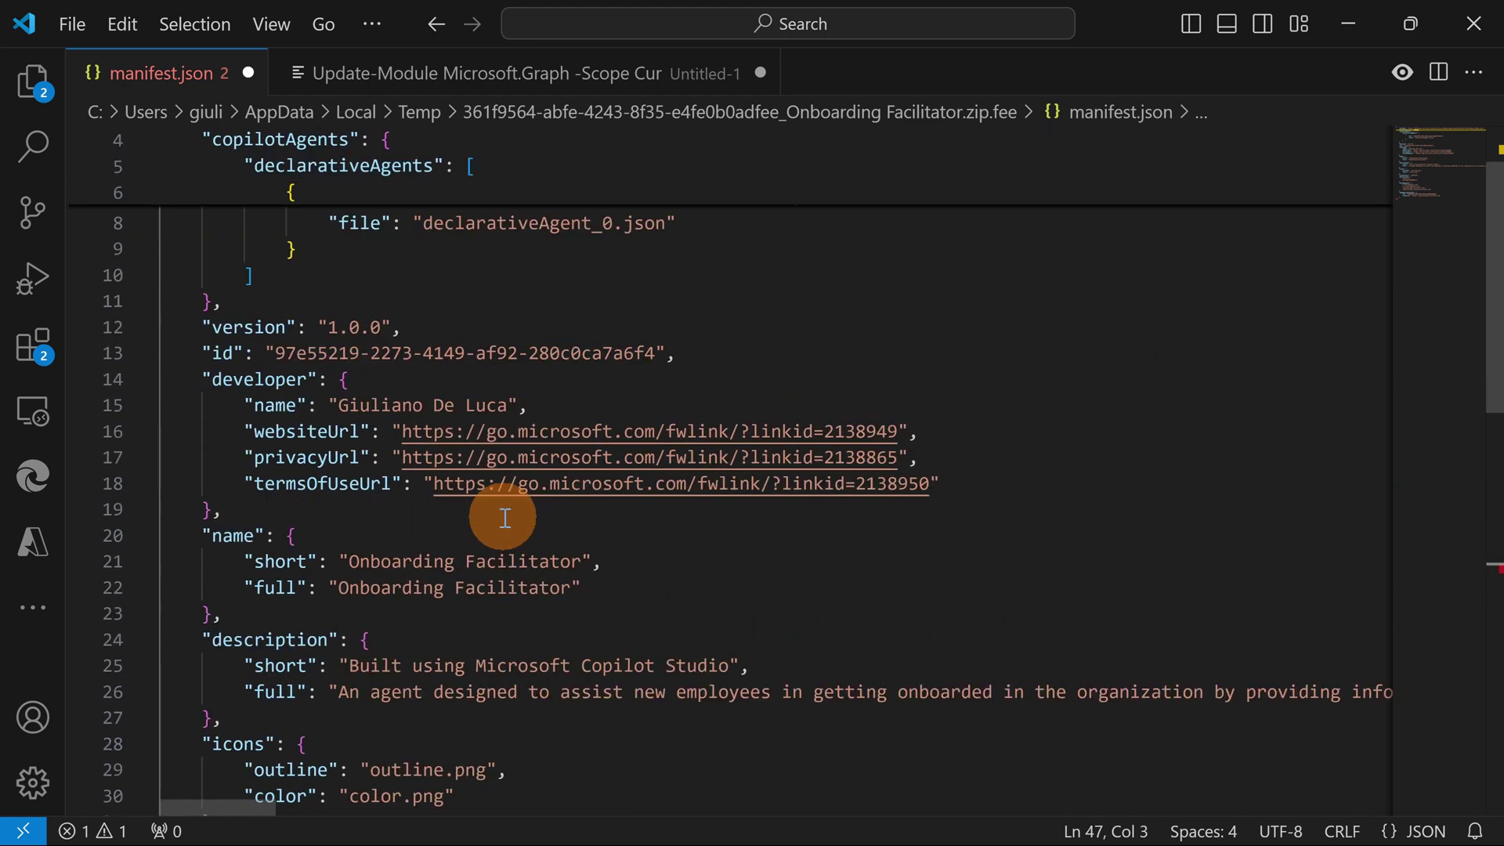
pyautogui.scroll(2, 506, 517)
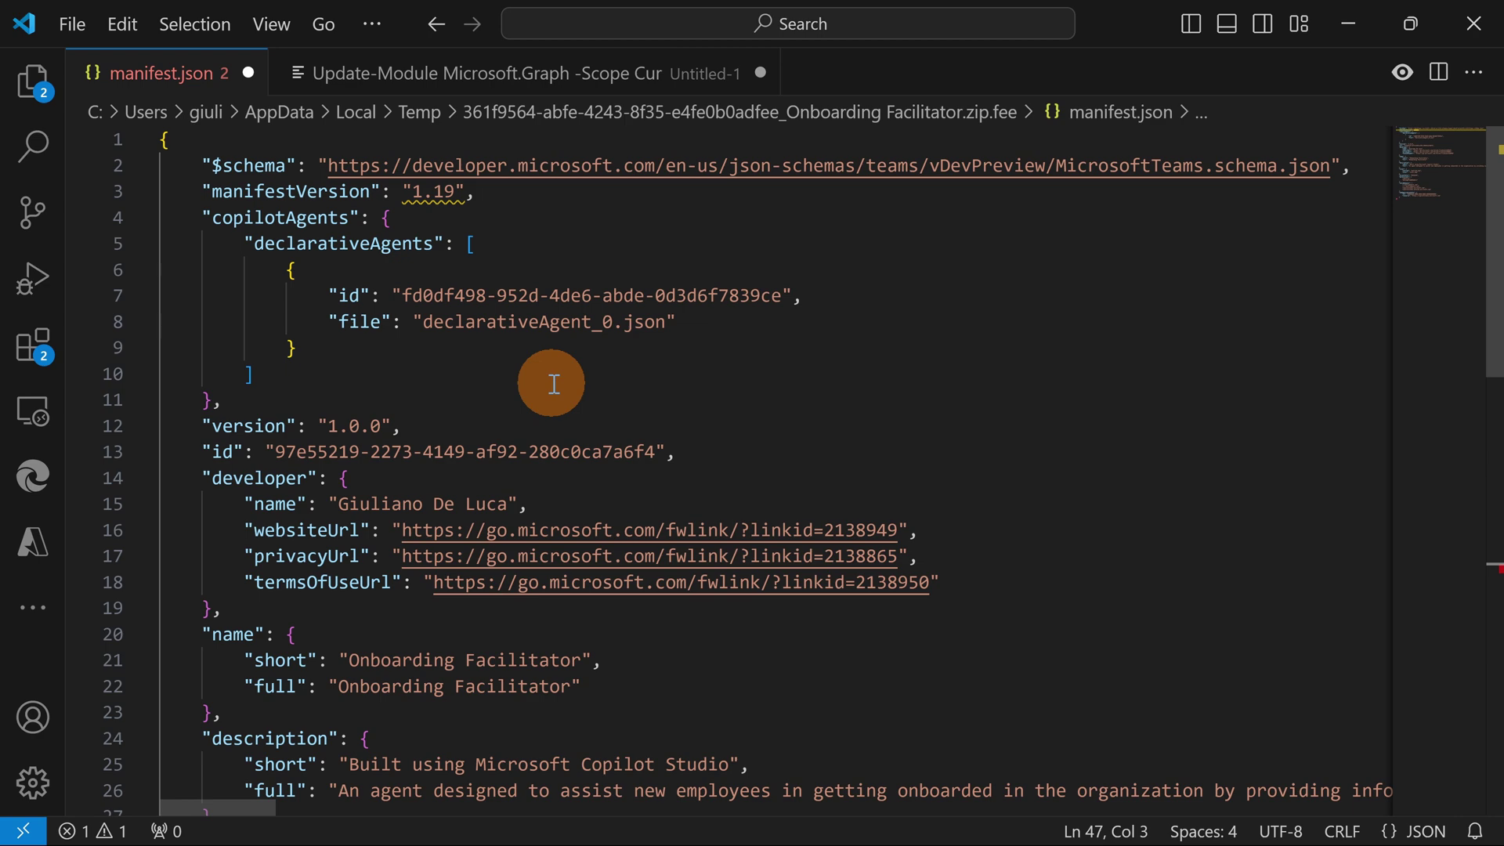
# Minimize VS Code and close the Copilot Studio agent editor, leaving Onboarding Facilitator listed among the agents.
pyautogui.hotkey('alt', 'Tab')
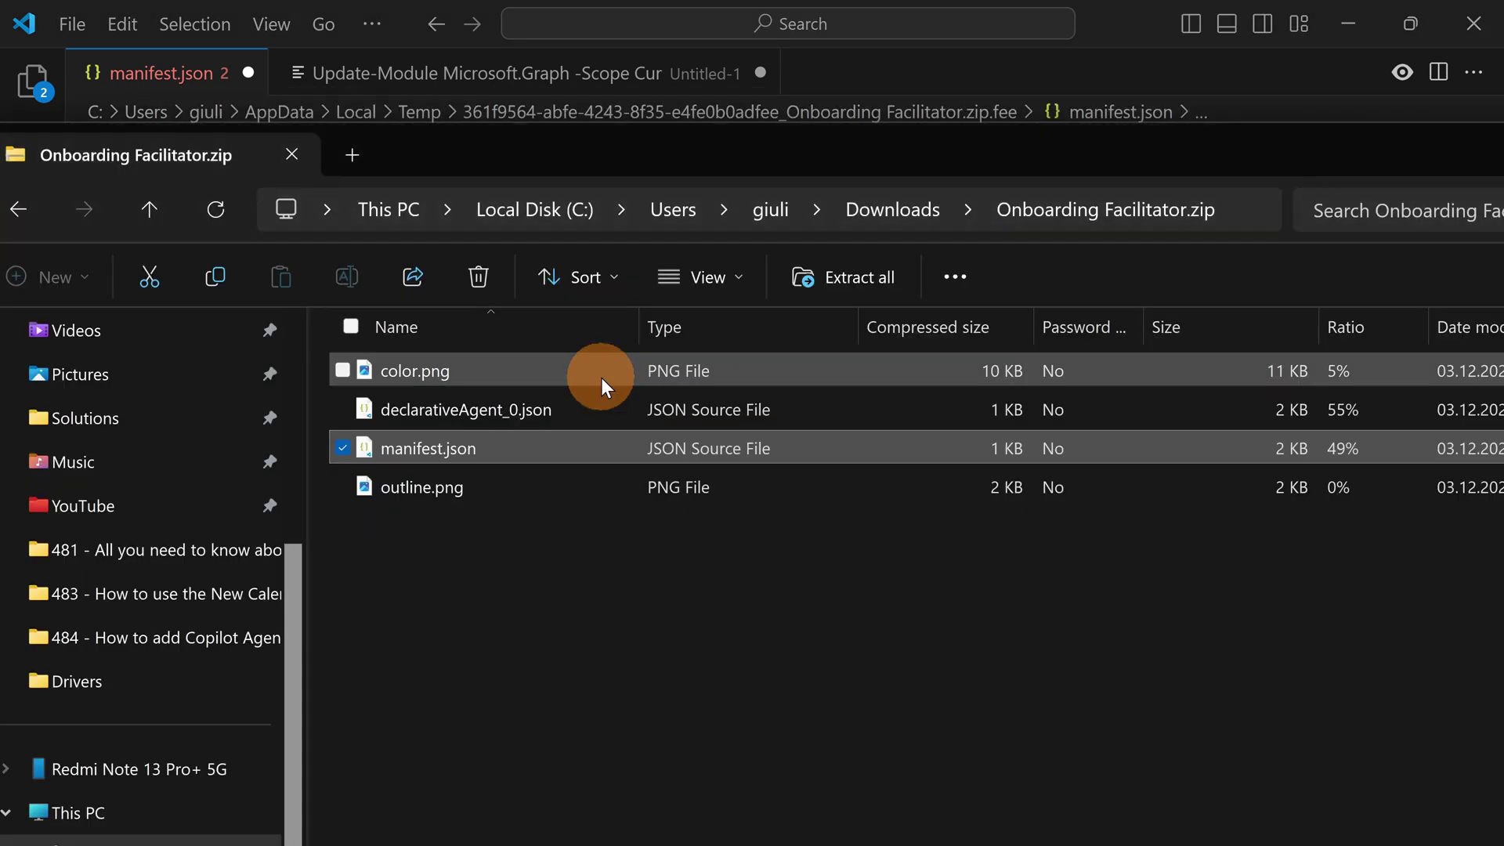
pyautogui.click(1356, 25)
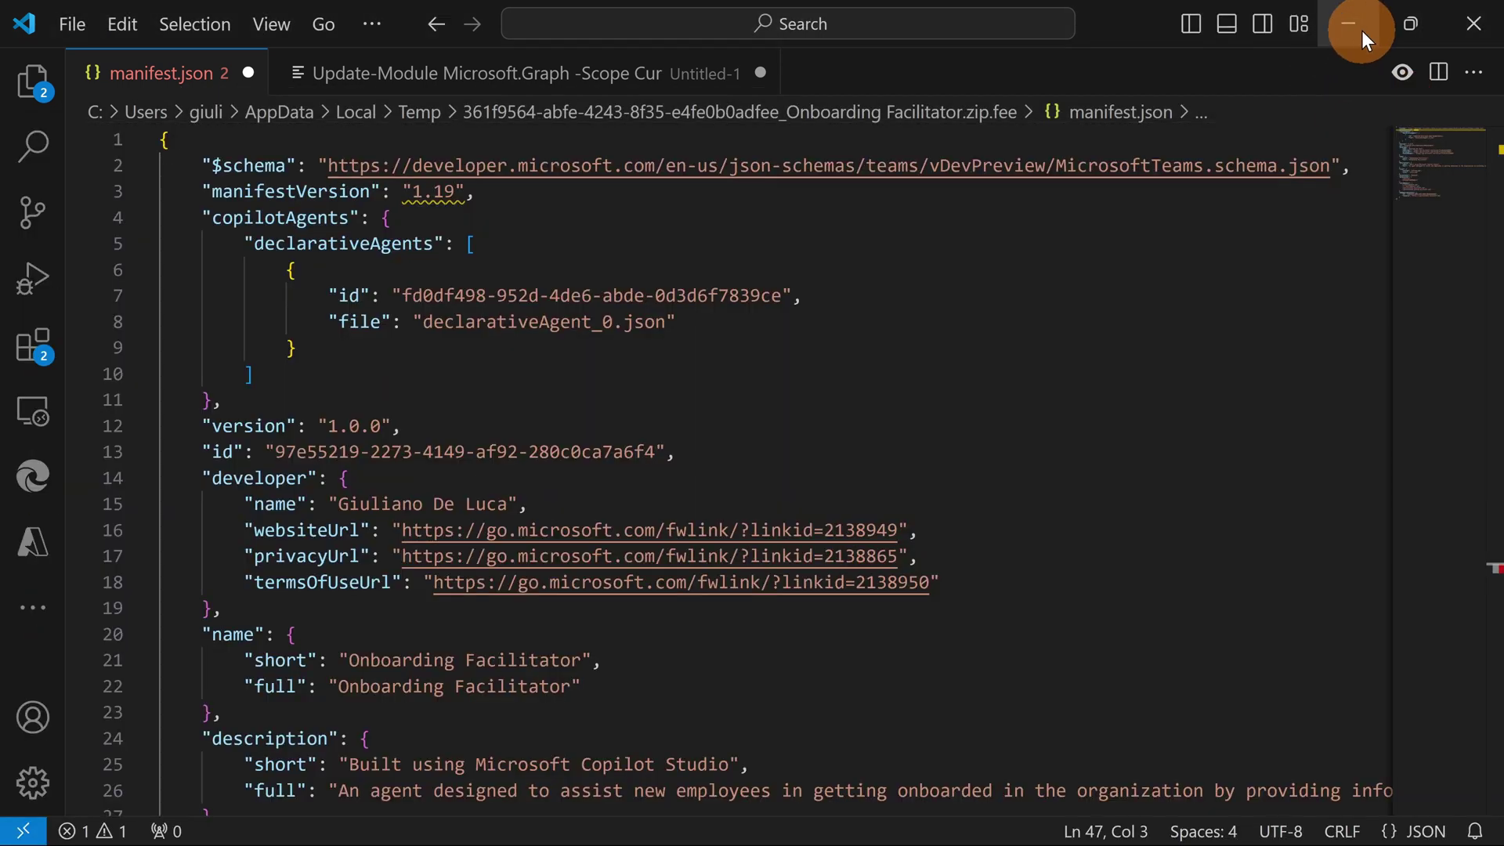
pyautogui.click(1355, 25)
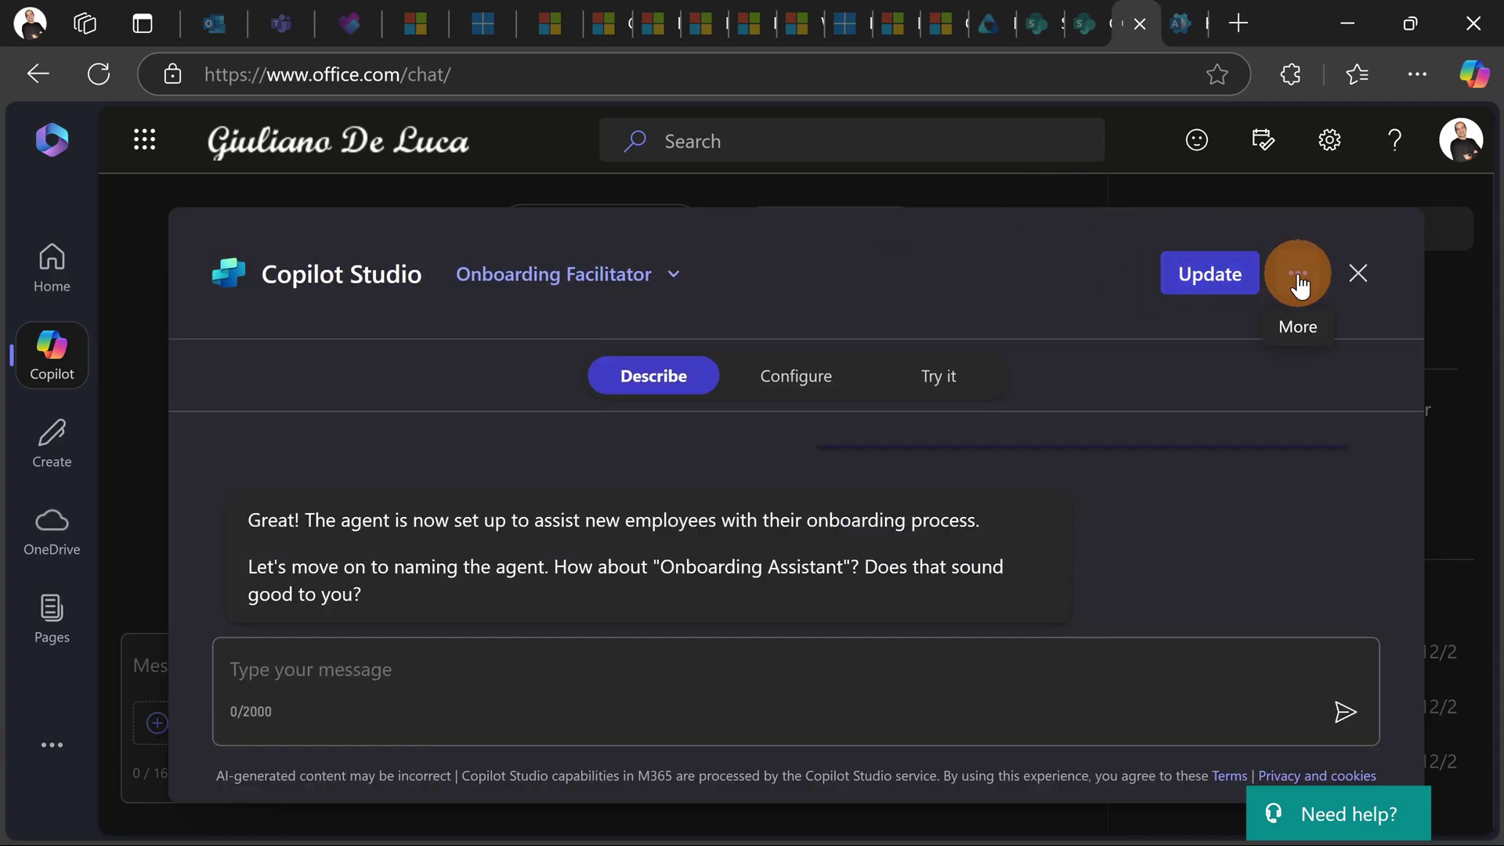
pyautogui.click(1298, 275)
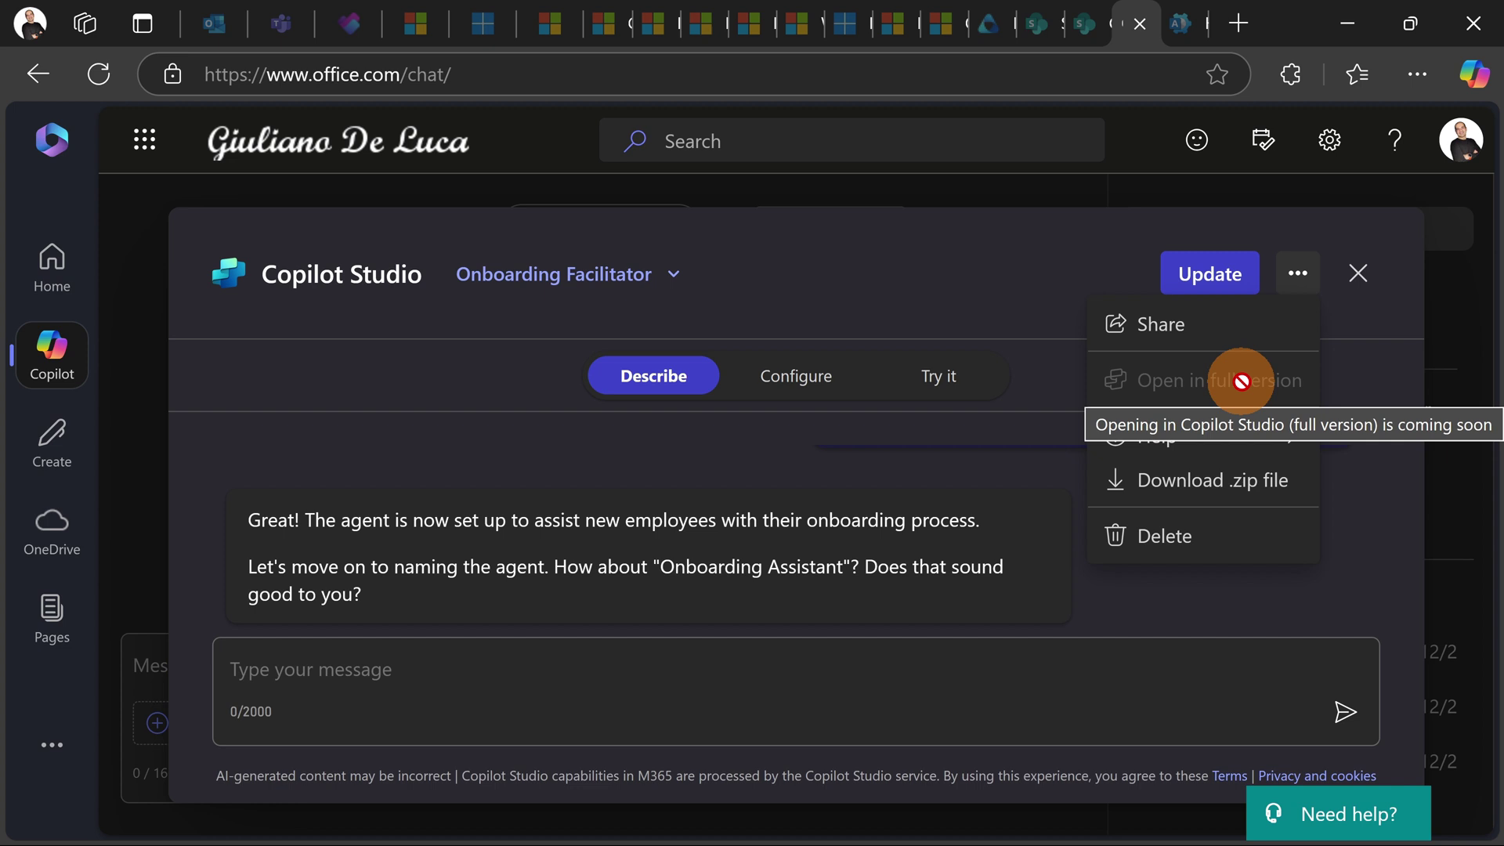
pyautogui.press('Escape')
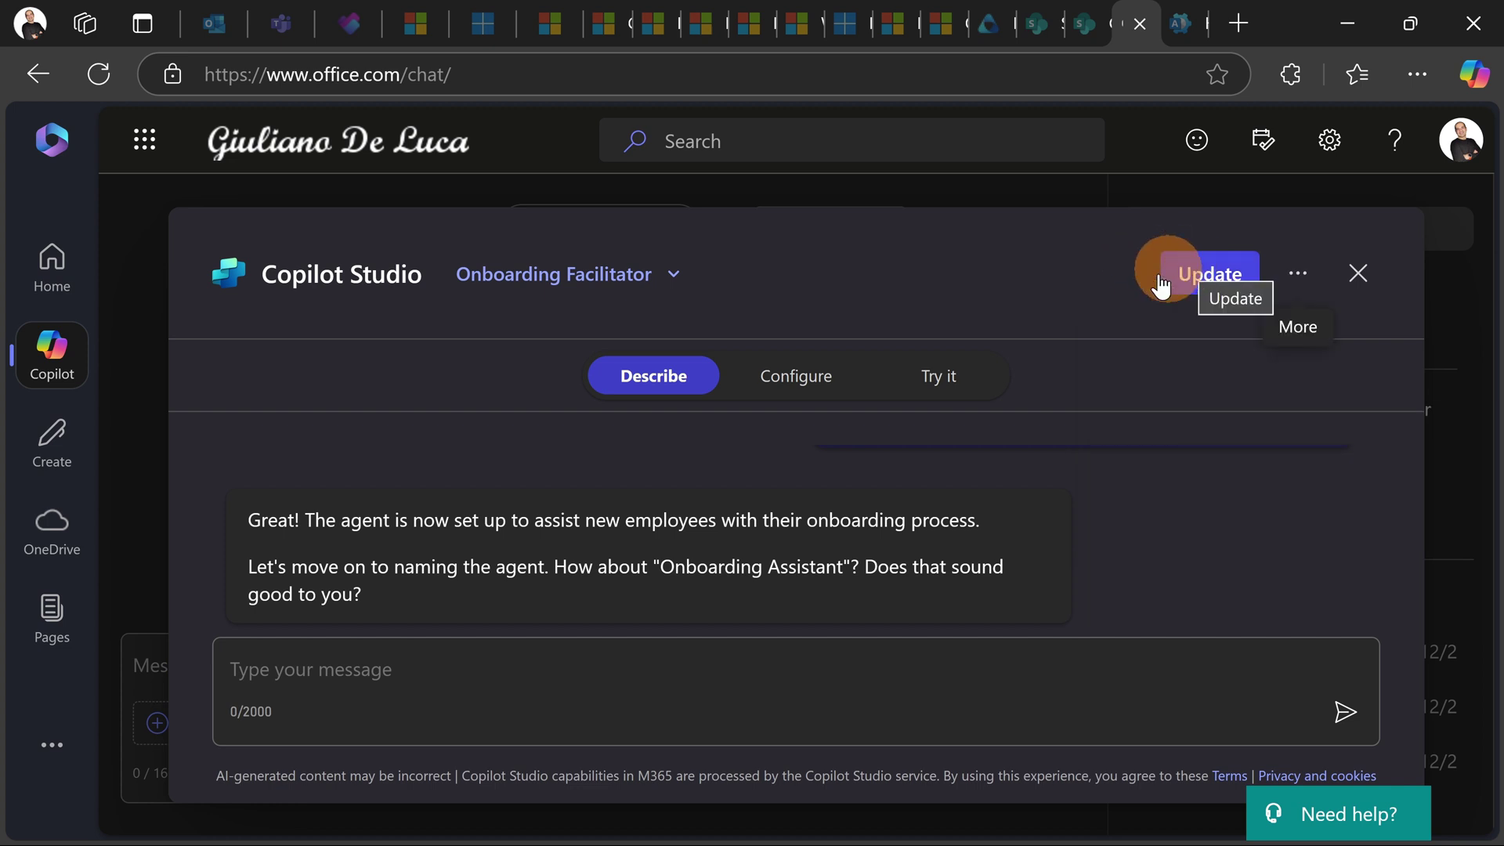
pyautogui.click(1356, 278)
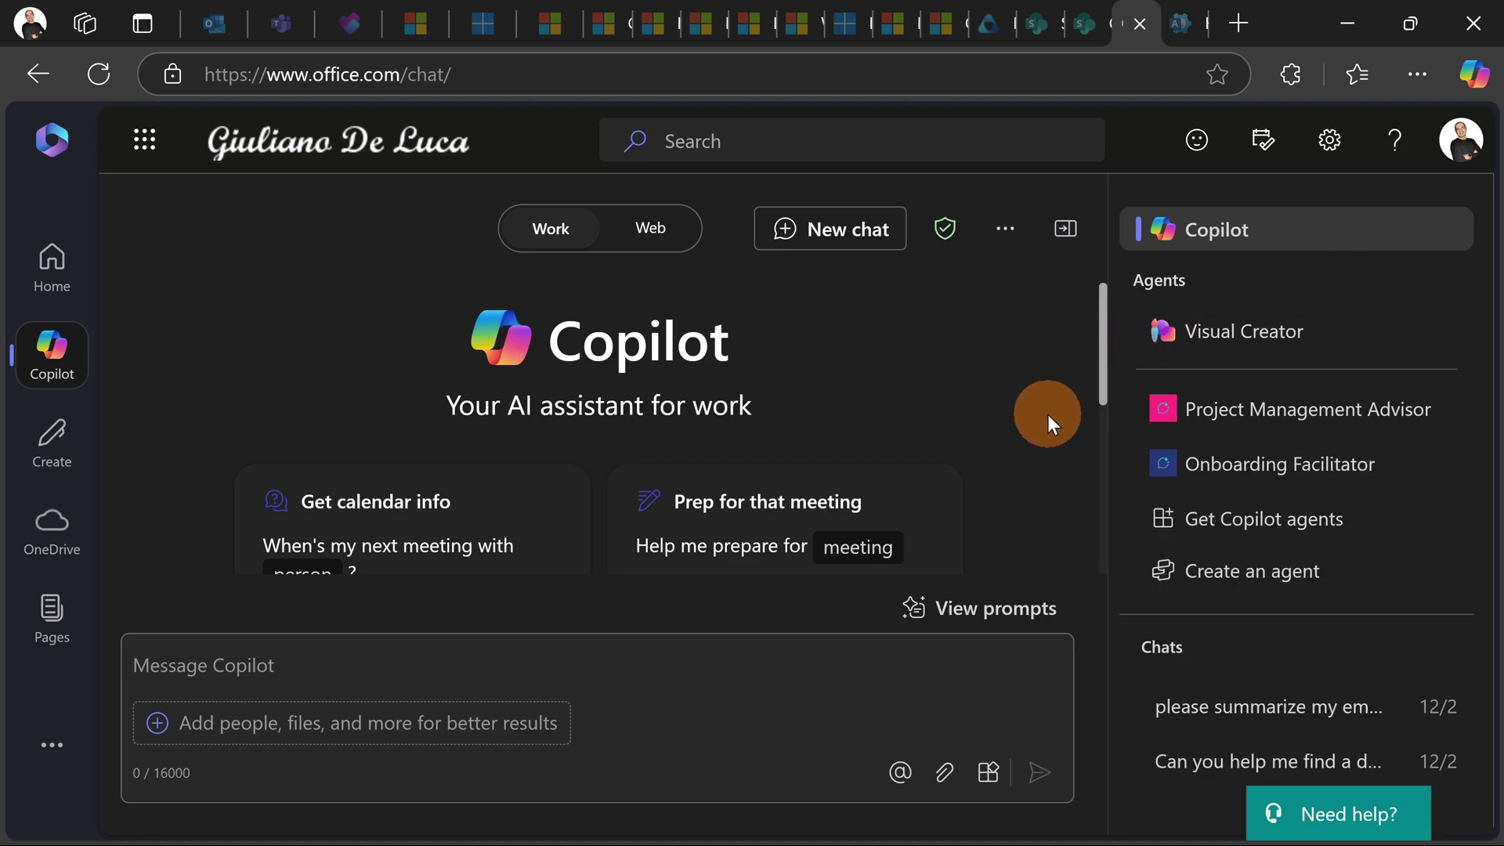
# Reveal the Uninstall option from Onboarding Facilitator's ... menu in the Agents sidebar.
pyautogui.moveTo(1253, 470)
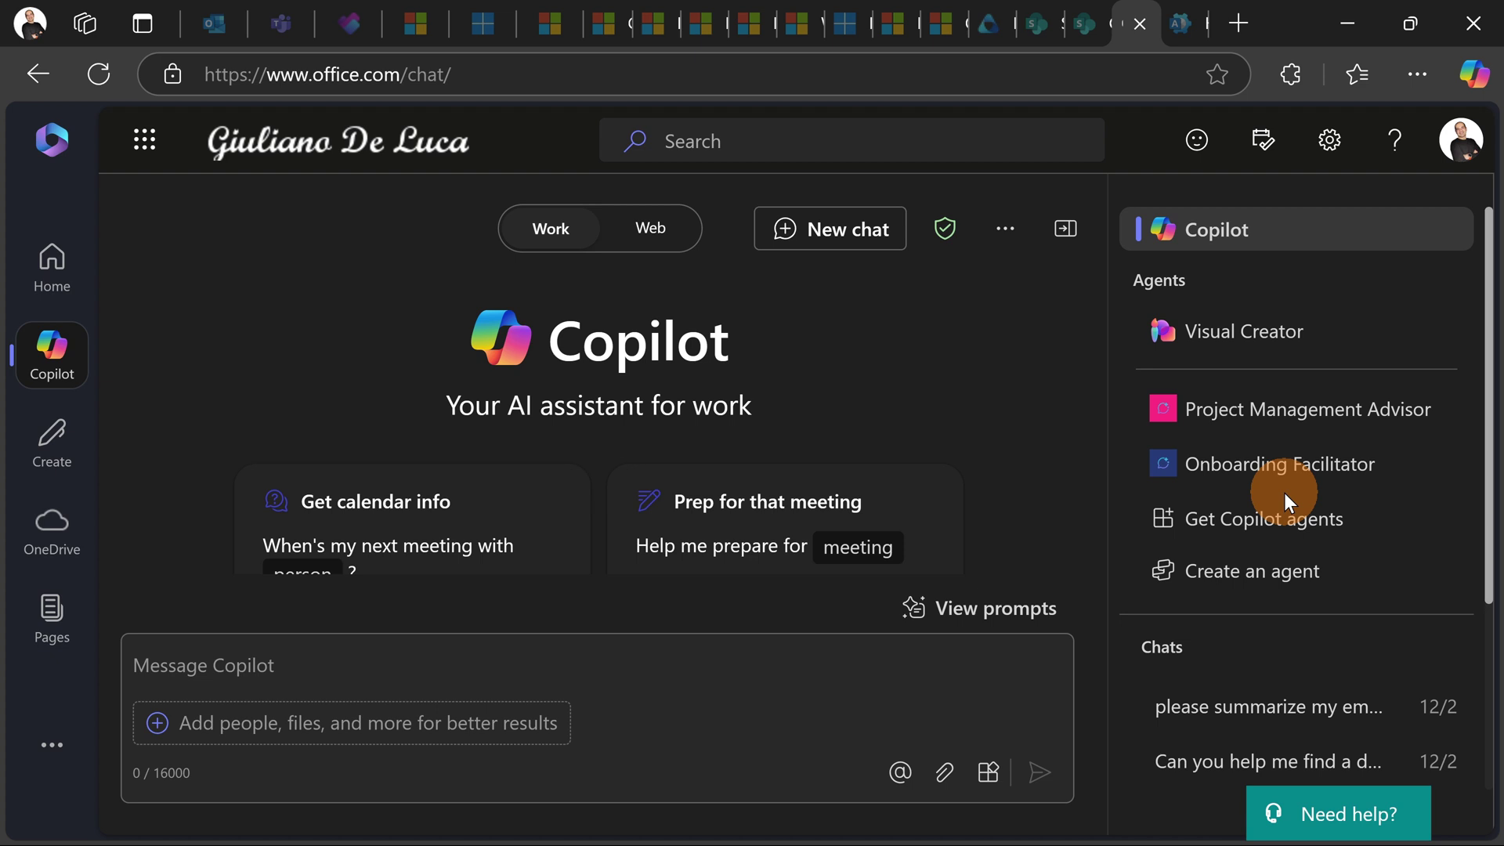
pyautogui.click(1432, 465)
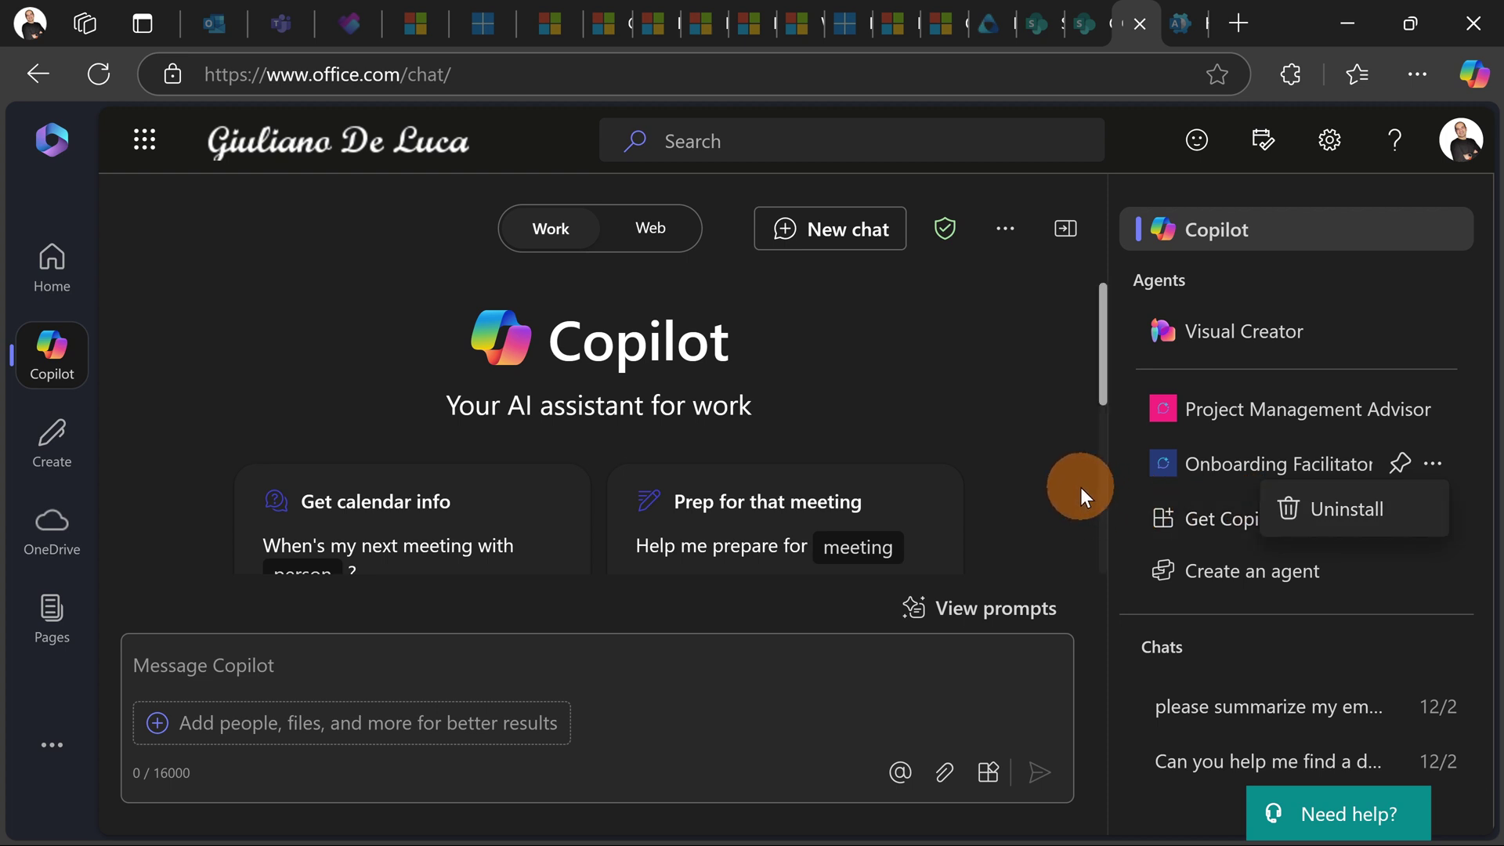
# Go through Create an agent to View all agents and bring up Onboarding Facilitator's actions.
pyautogui.click(1286, 594)
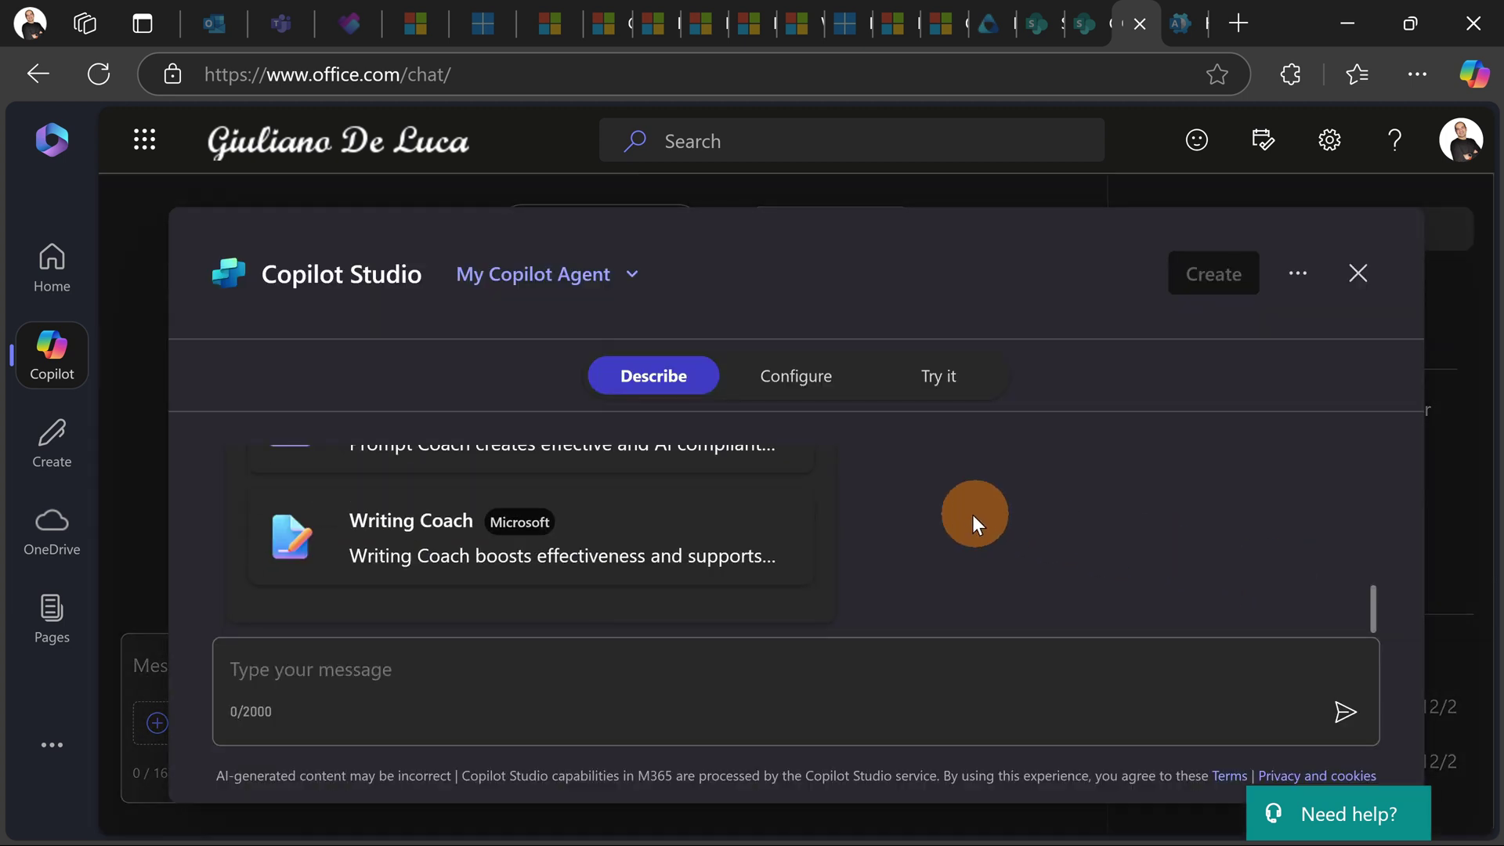
pyautogui.click(662, 376)
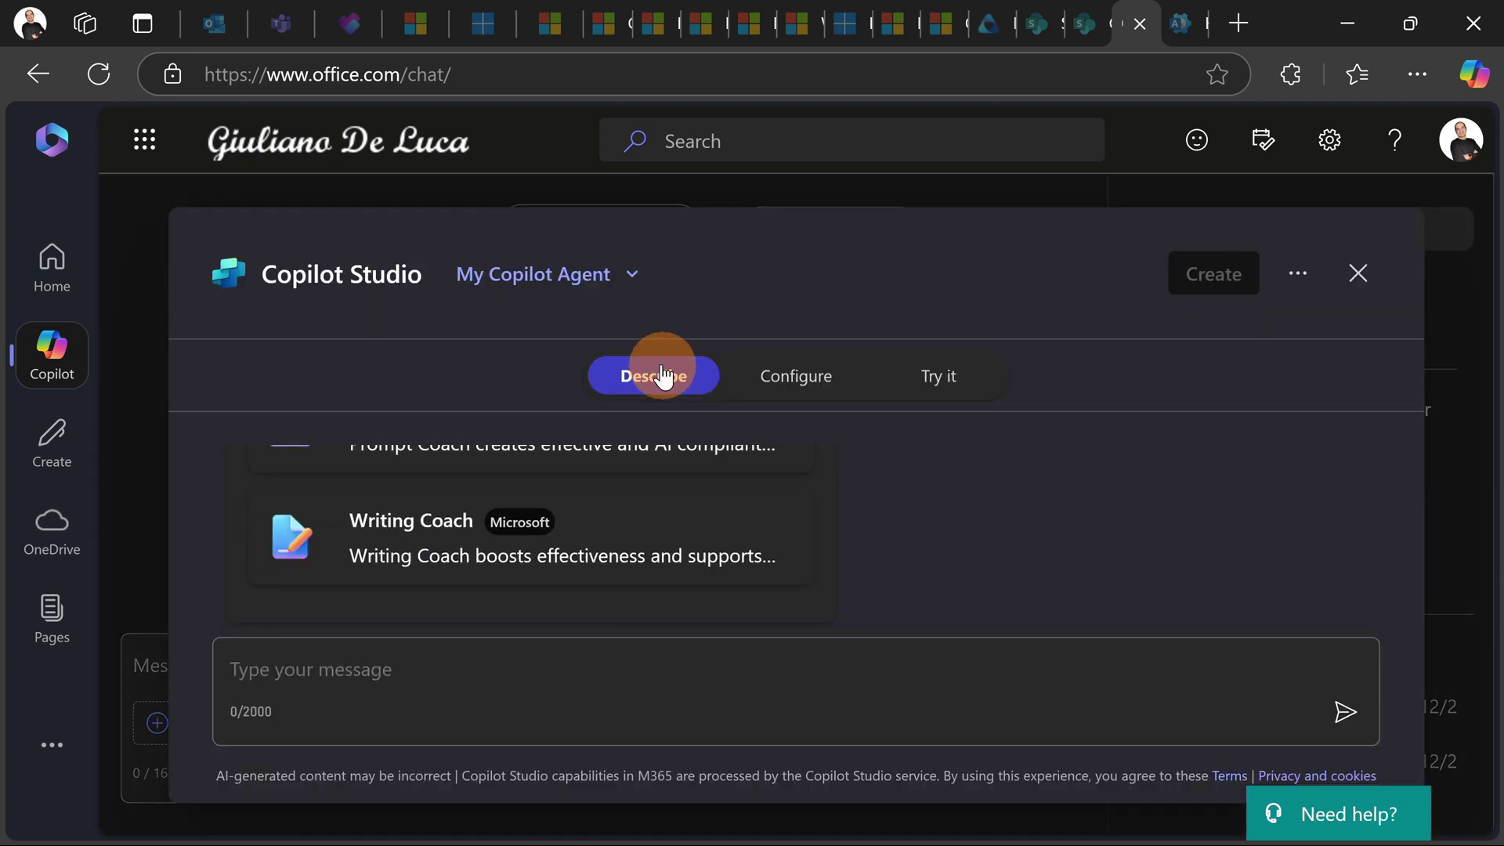
pyautogui.click(633, 276)
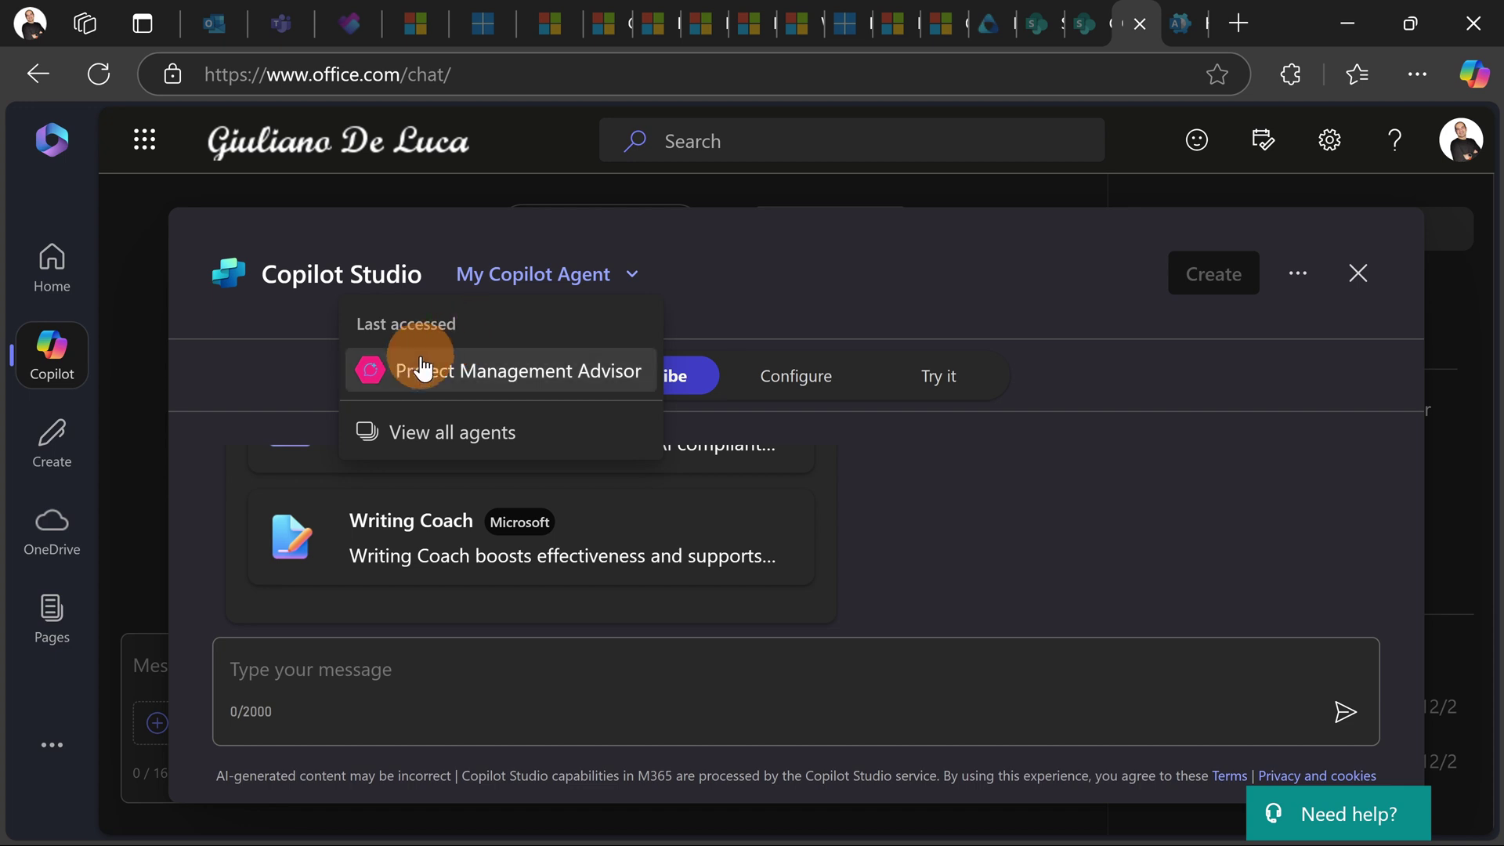
pyautogui.click(416, 432)
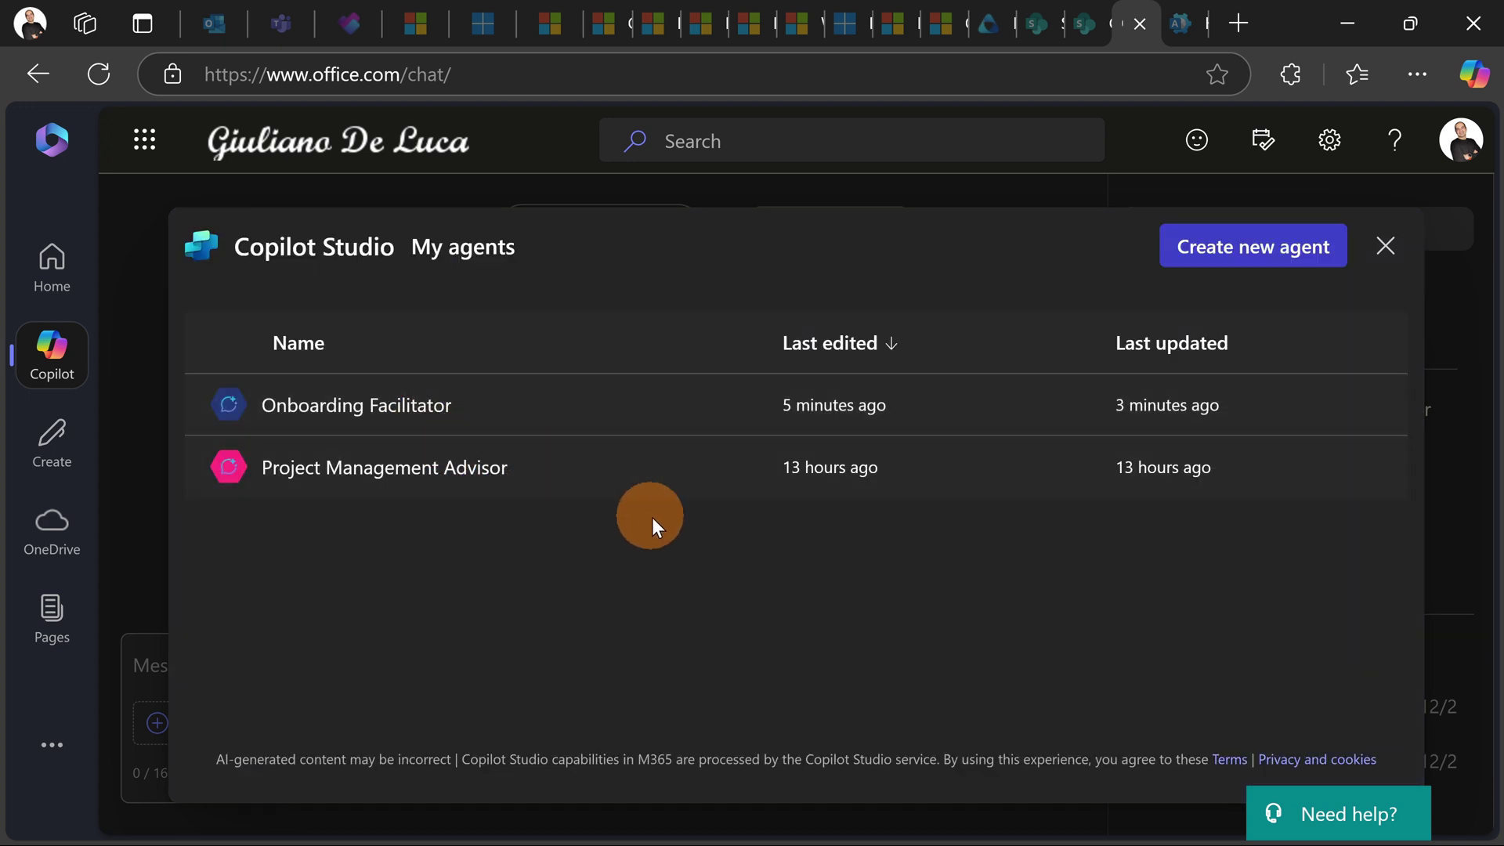
pyautogui.moveTo(647, 407)
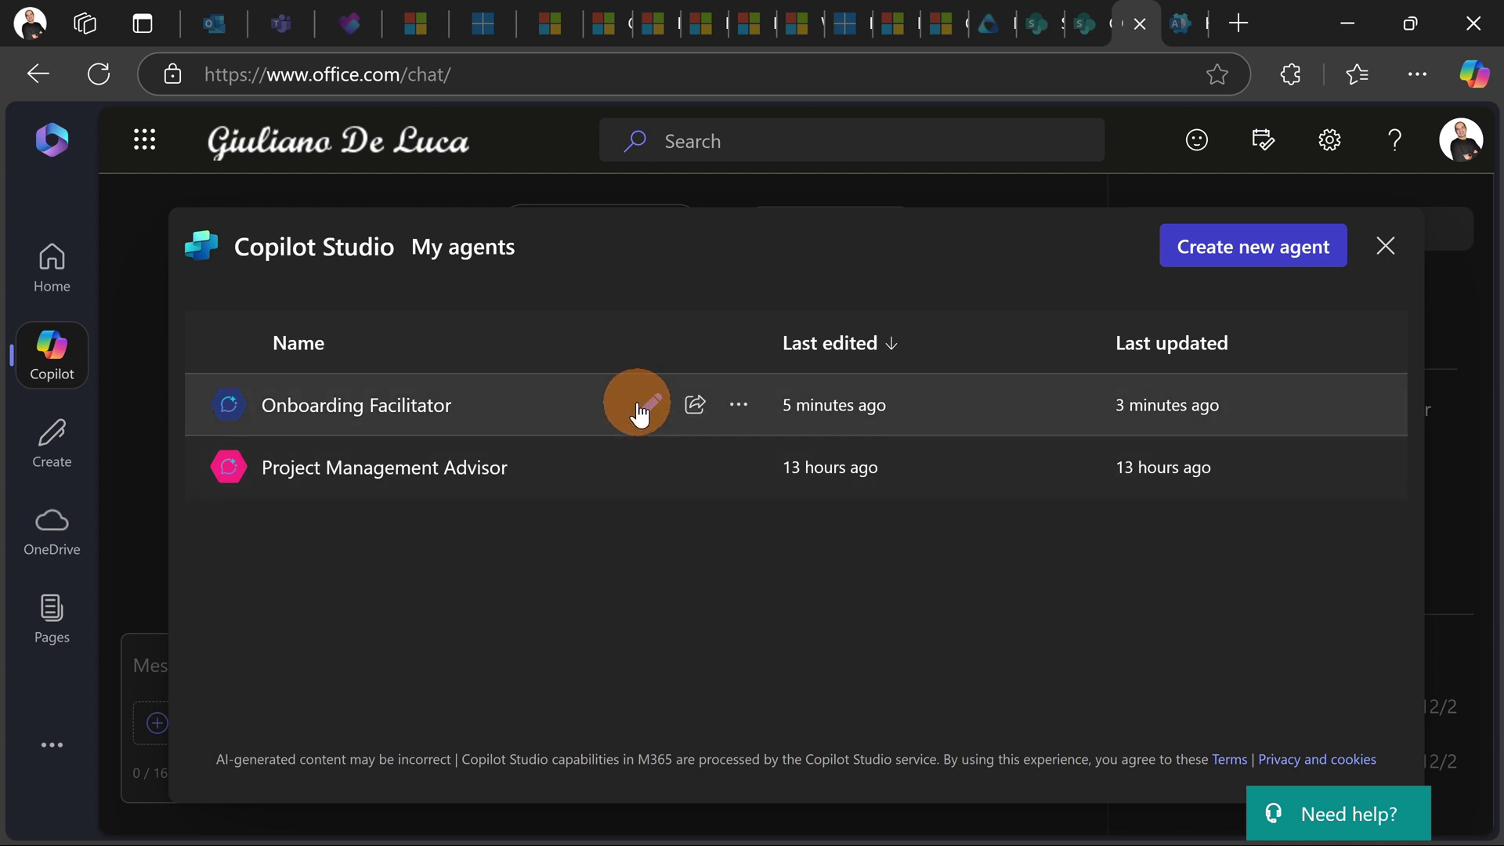
pyautogui.click(730, 406)
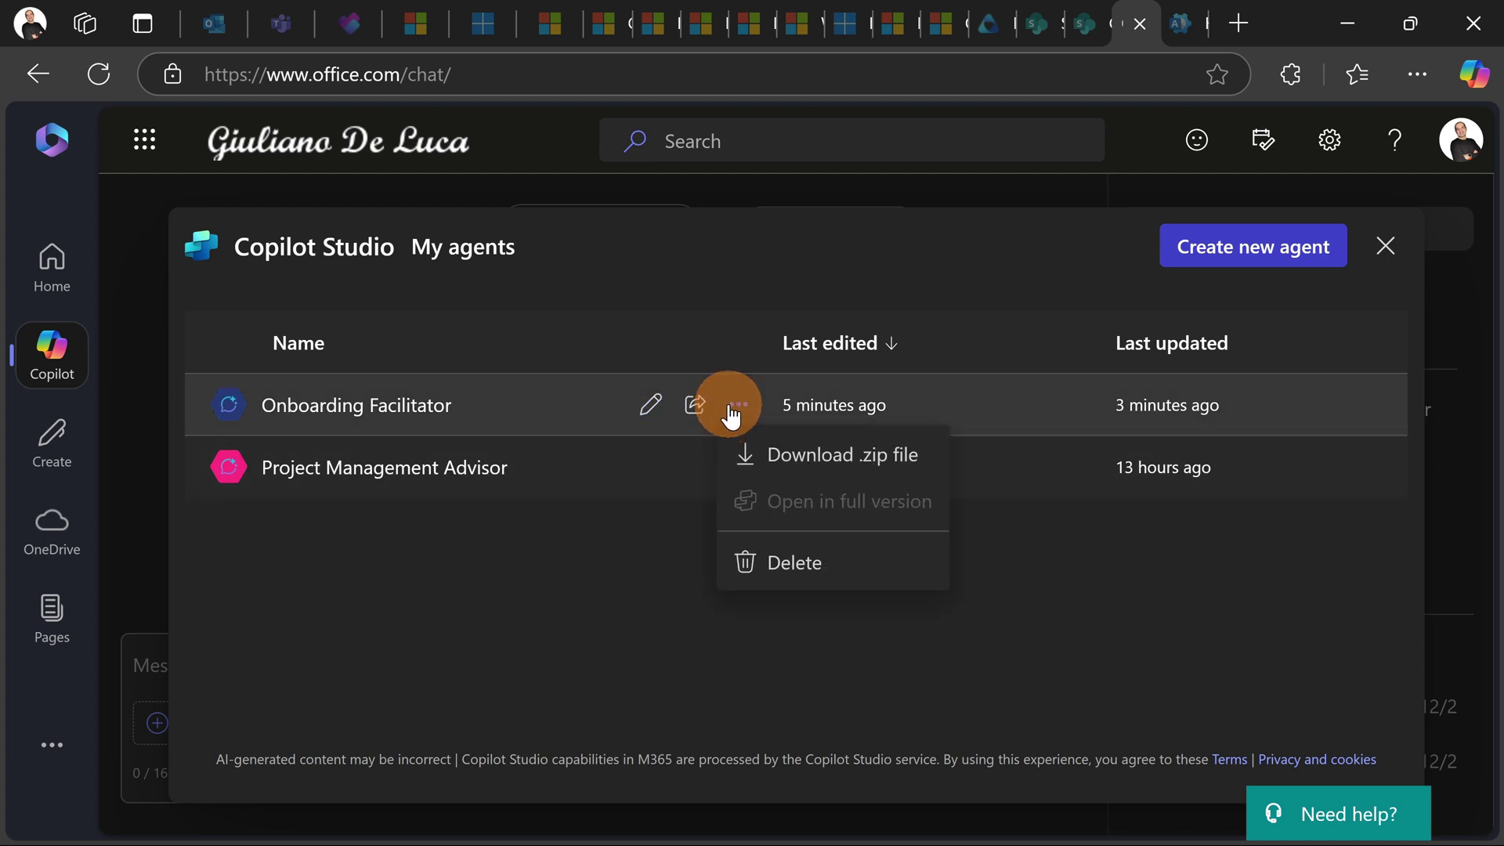
# Open Onboarding Facilitator's Configure tab, scroll through its name, description and instructions, then close the editor.
pyautogui.click(646, 401)
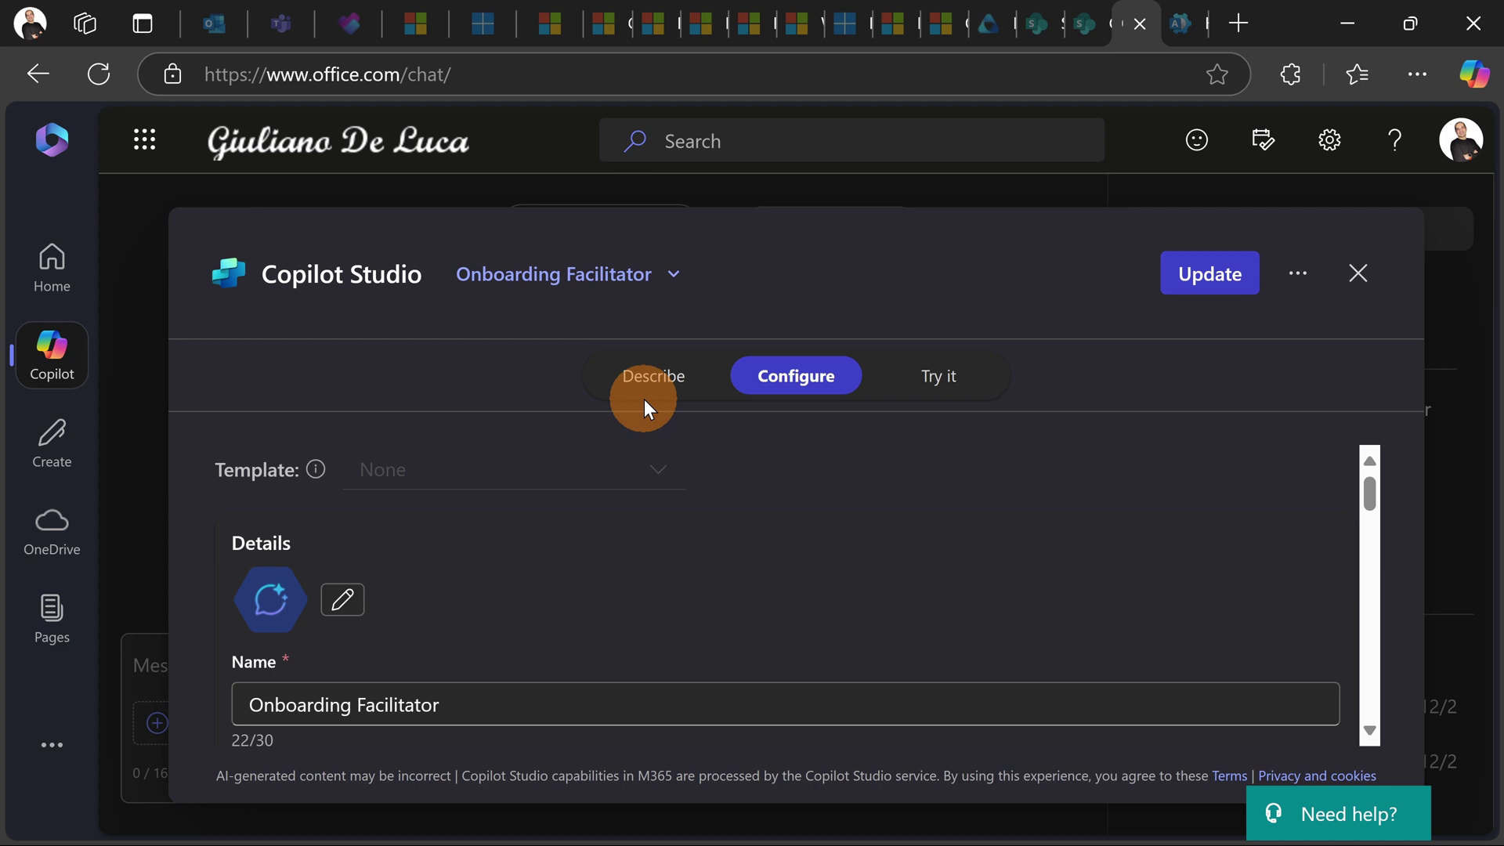
pyautogui.scroll(-2, 566, 450)
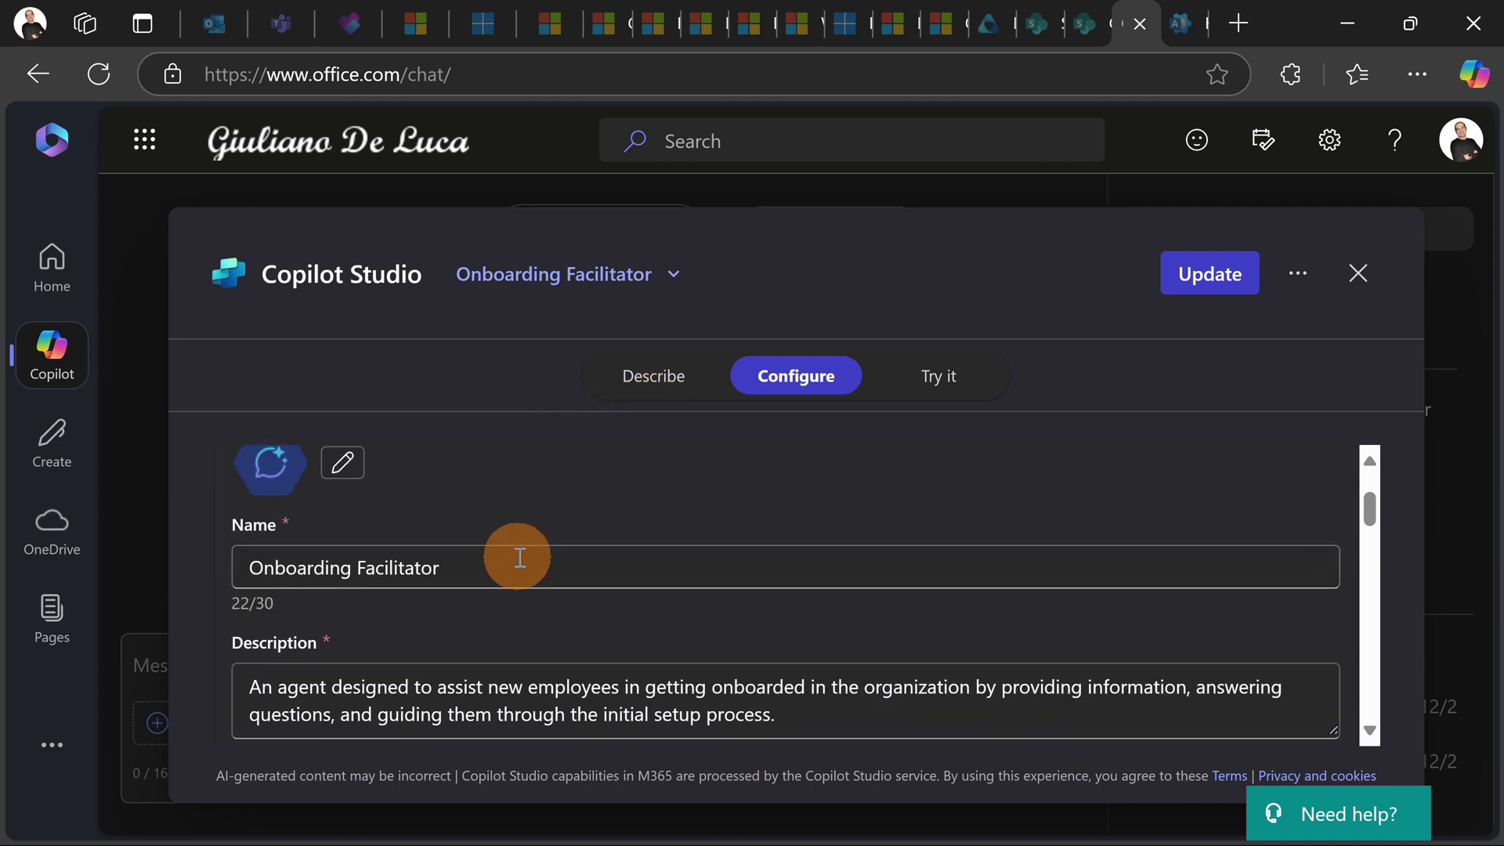
pyautogui.scroll(-5, 517, 557)
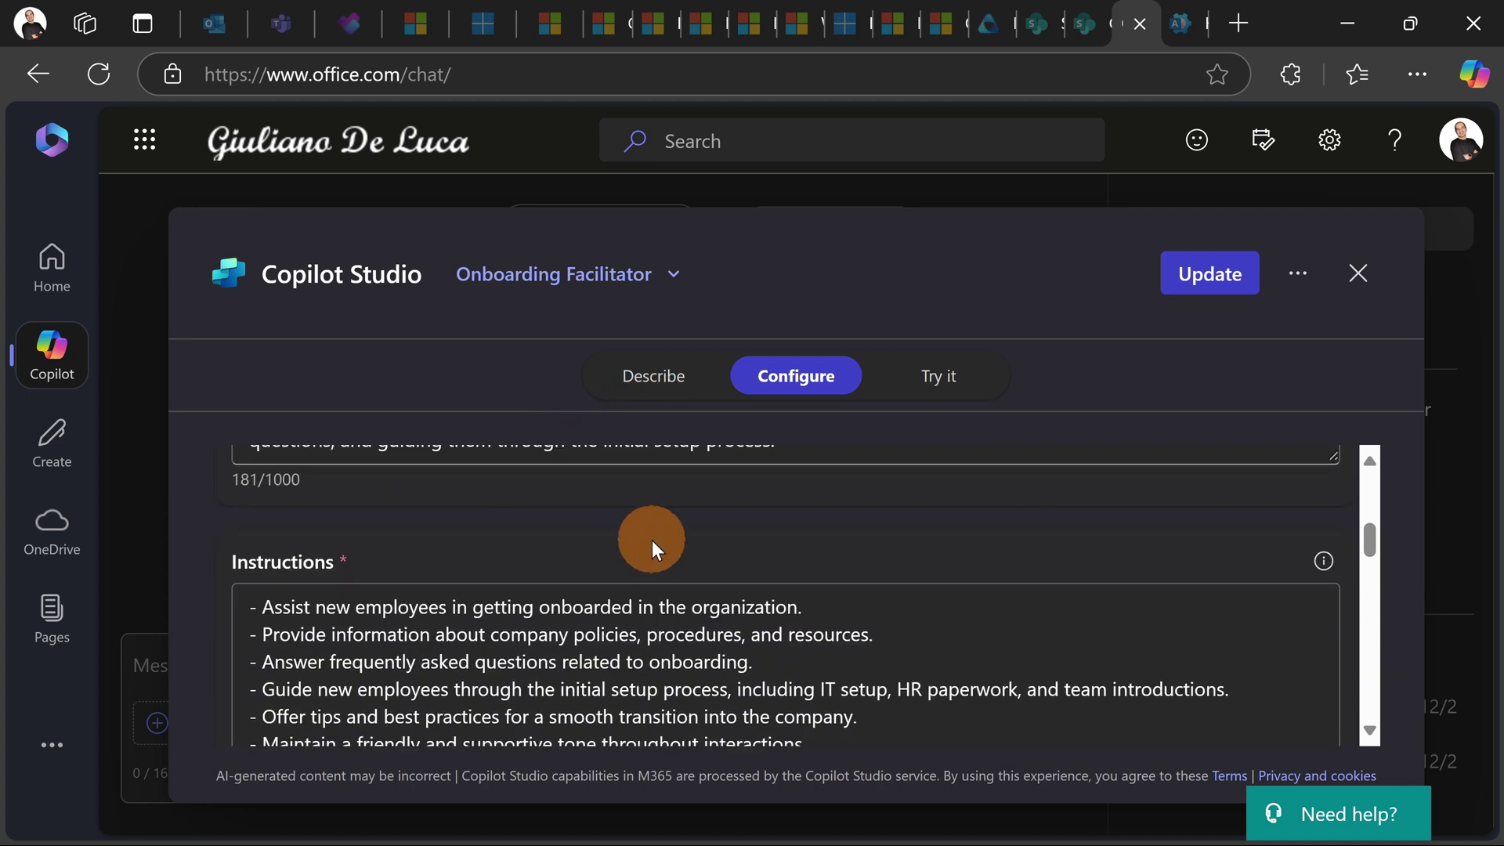
pyautogui.scroll(-2, 705, 541)
pyautogui.scroll(10, 727, 538)
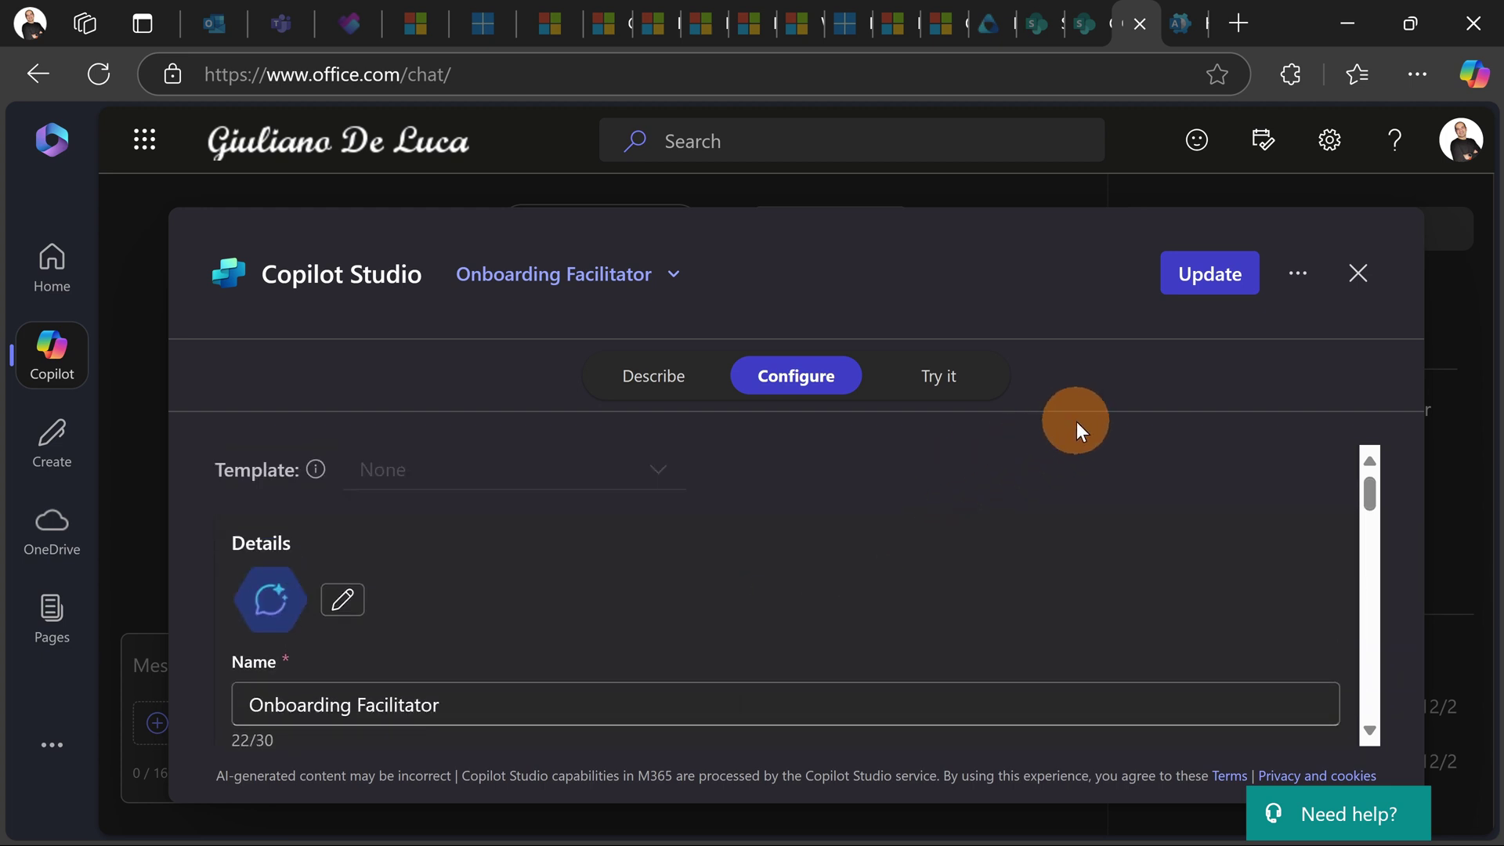
pyautogui.click(1359, 276)
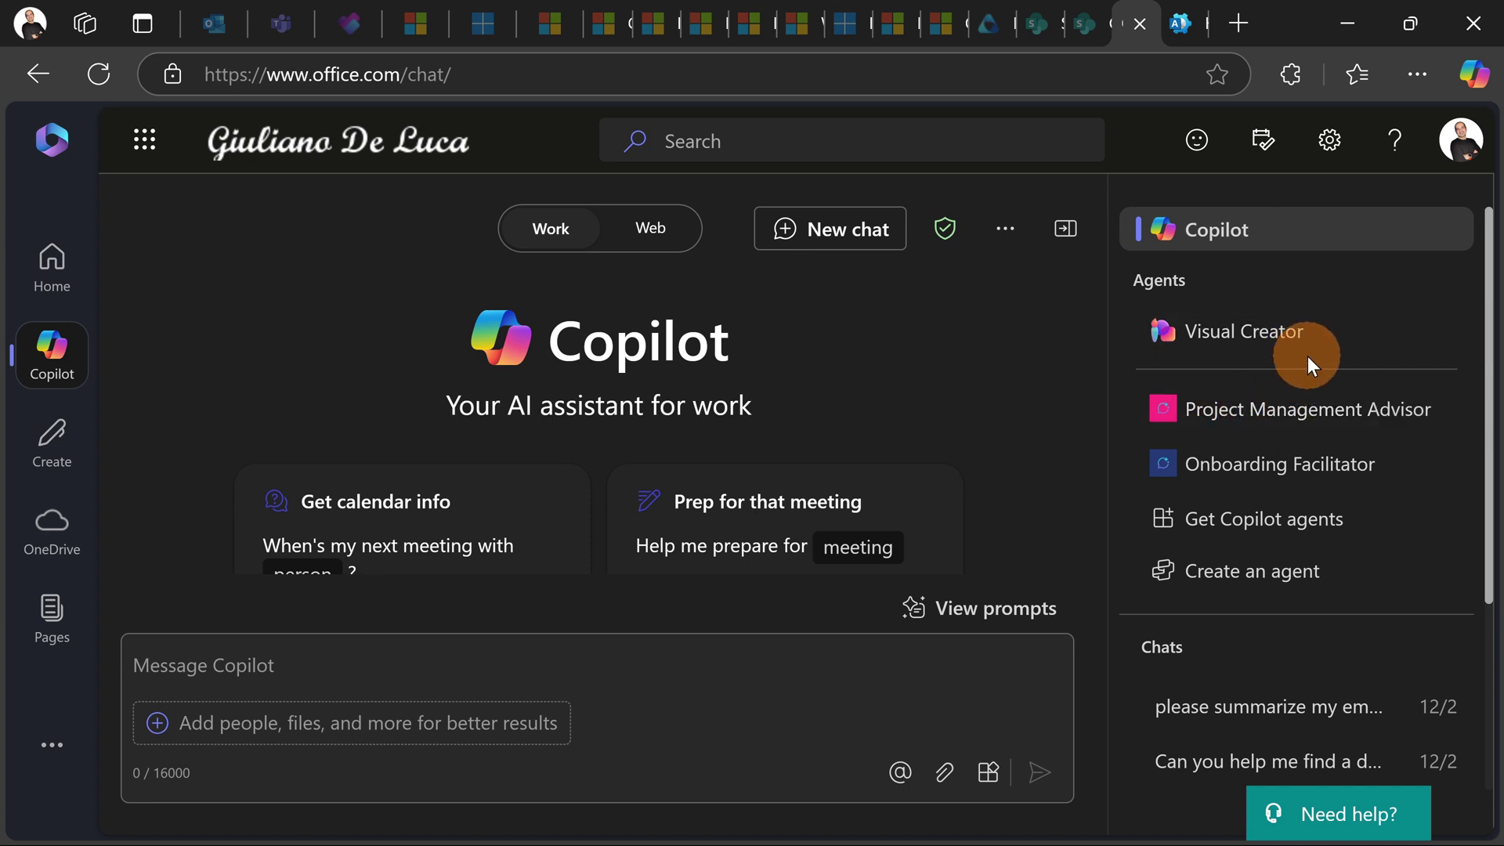
# In the admin center, open Settings > Integrated apps and scroll down to the Available apps table.
pyautogui.click(1181, 25)
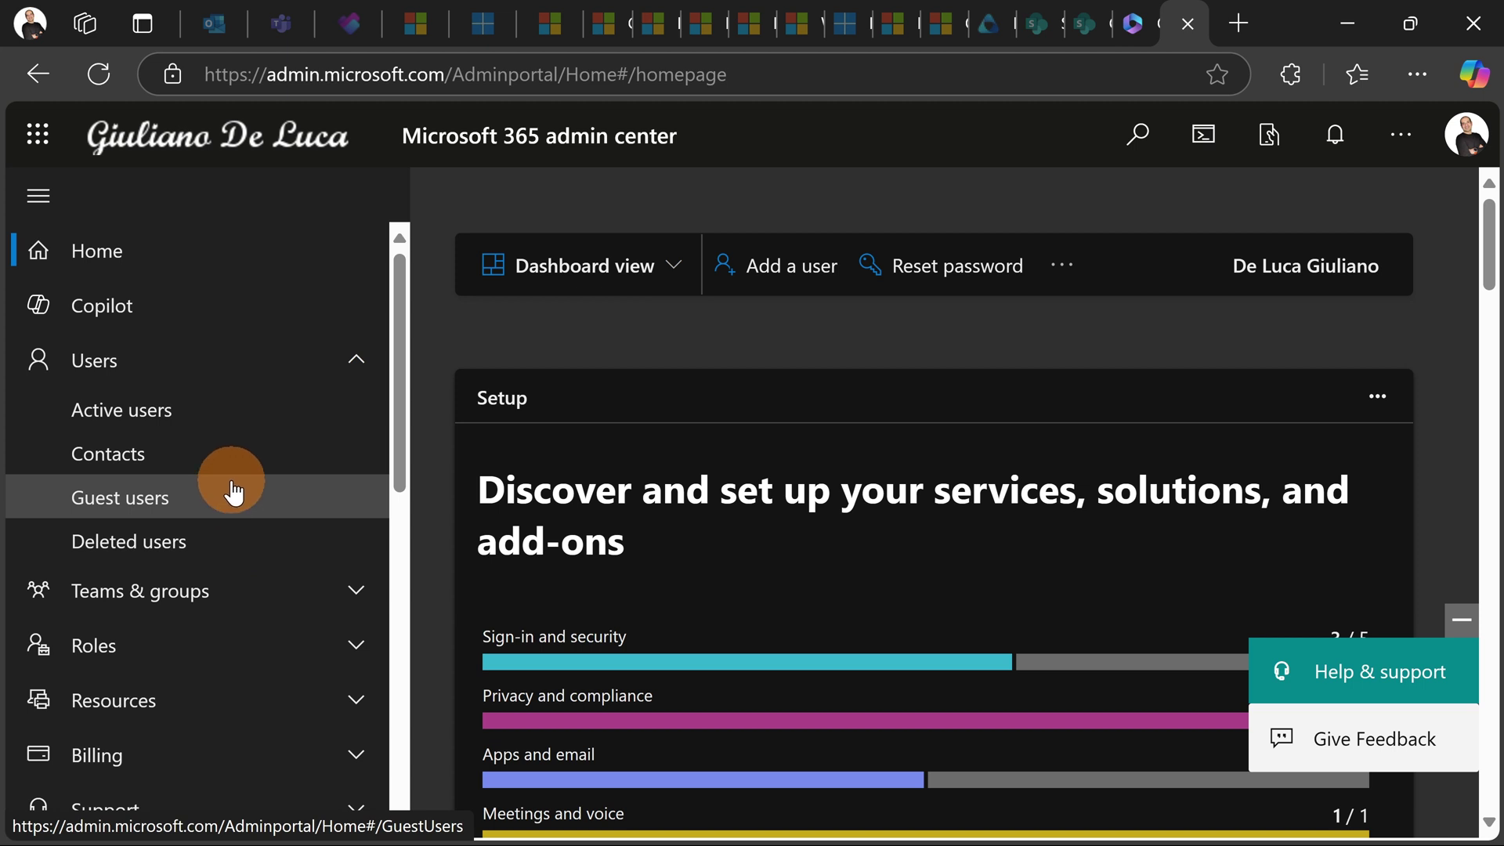
pyautogui.scroll(-3, 228, 498)
pyautogui.click(141, 594)
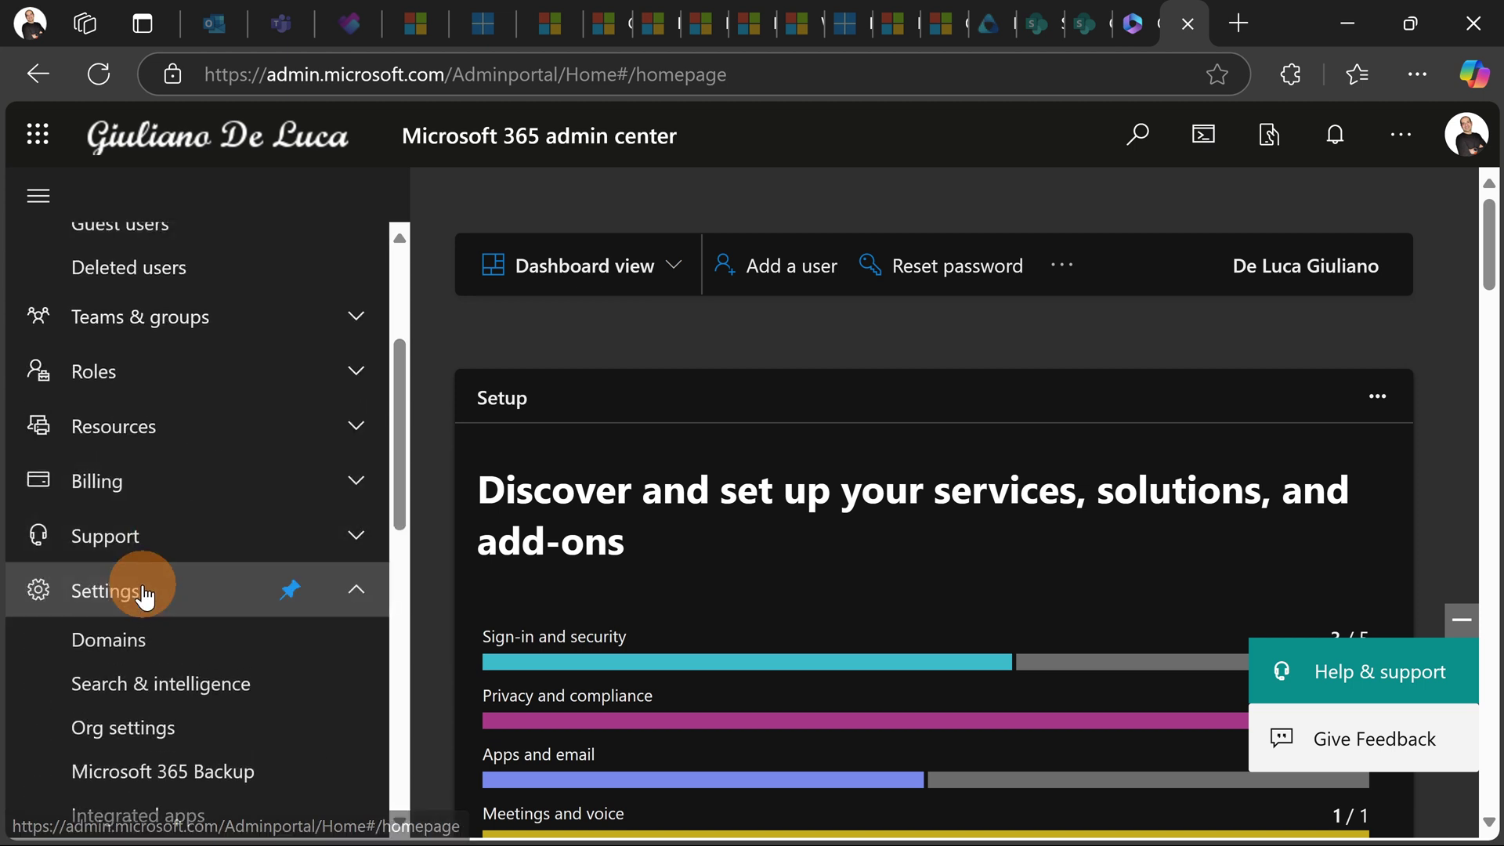
pyautogui.scroll(-2, 145, 592)
pyautogui.click(157, 680)
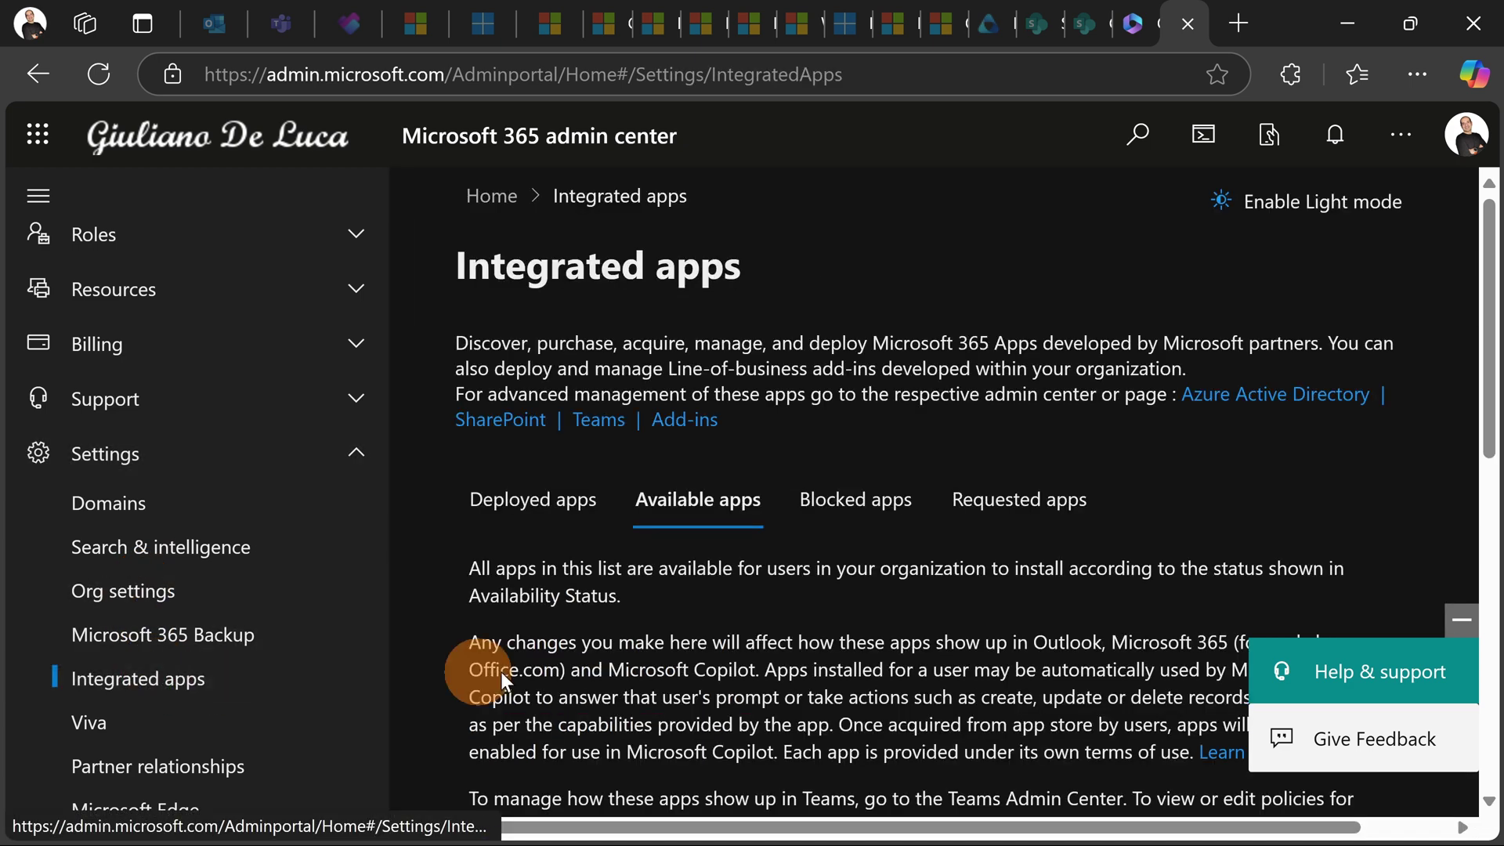
pyautogui.scroll(-1, 994, 589)
pyautogui.scroll(-1, 993, 589)
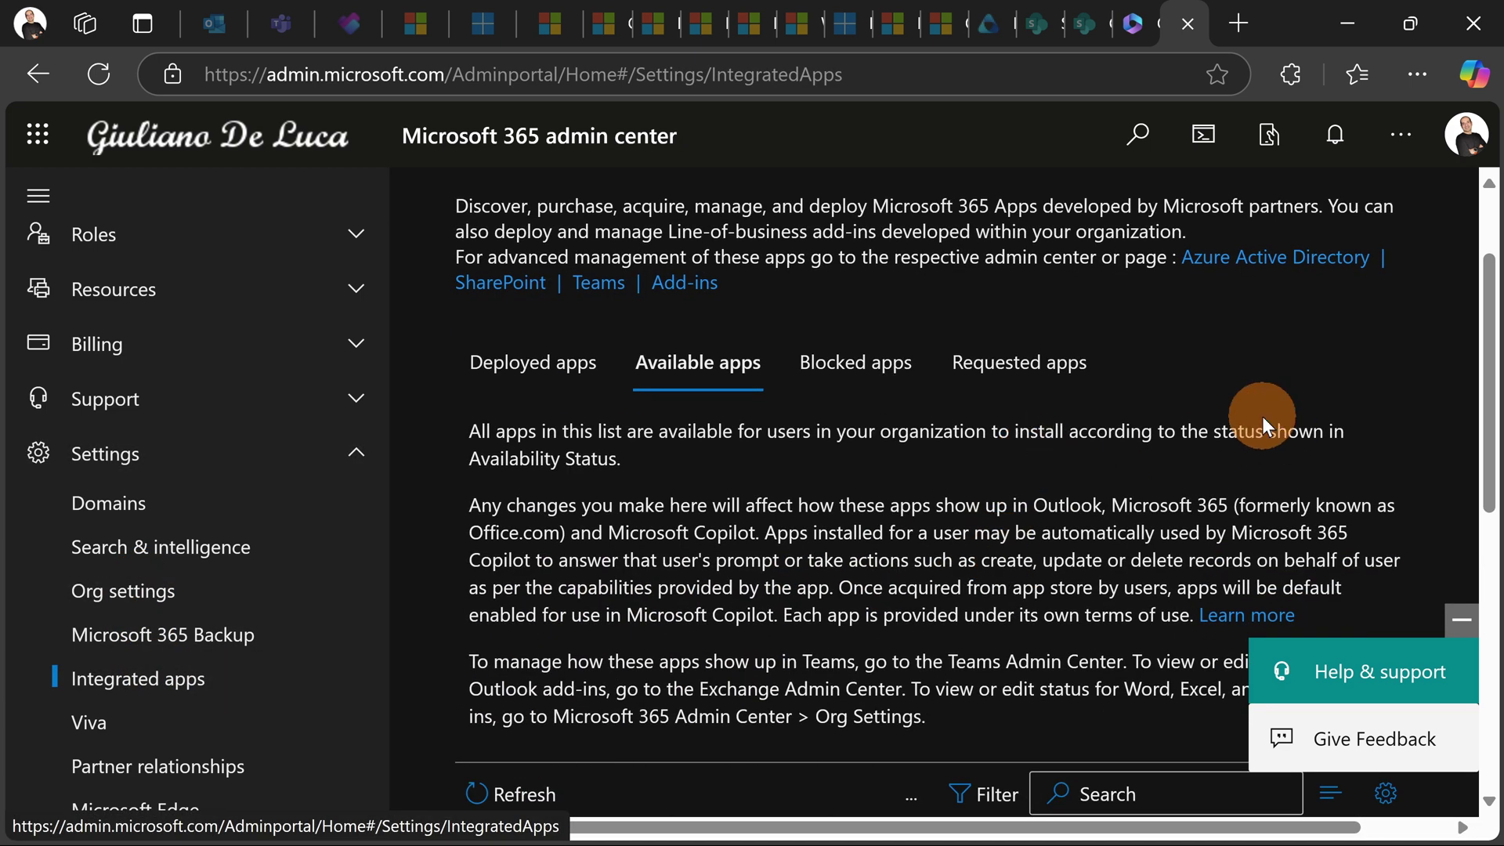
pyautogui.scroll(-5, 1262, 416)
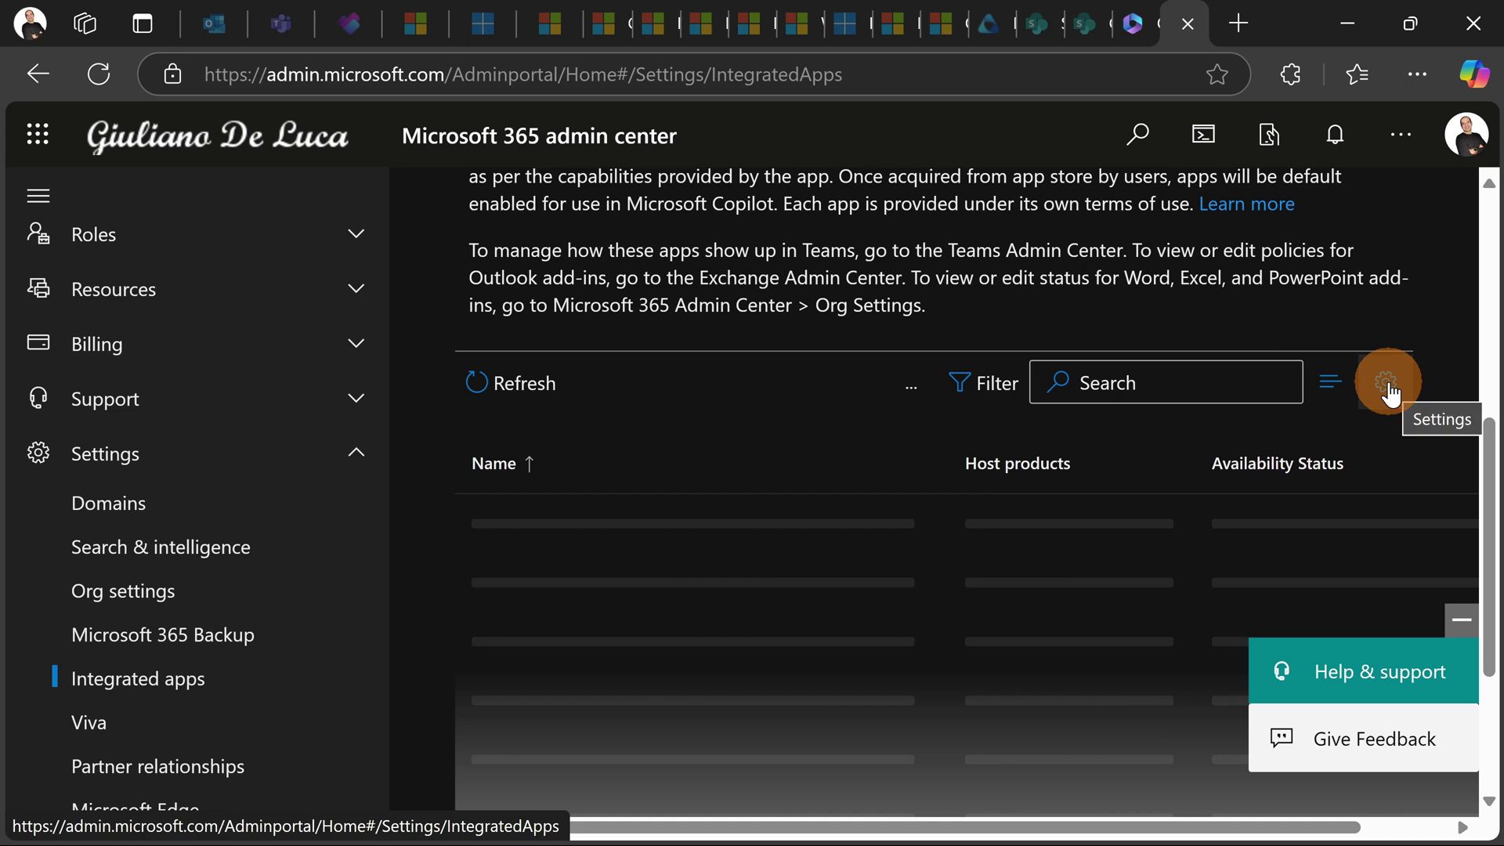
# Open the Customize default settings panel to review the Copilot agents access option, currently All users.
pyautogui.click(1387, 384)
pyautogui.scroll(-1, 1107, 395)
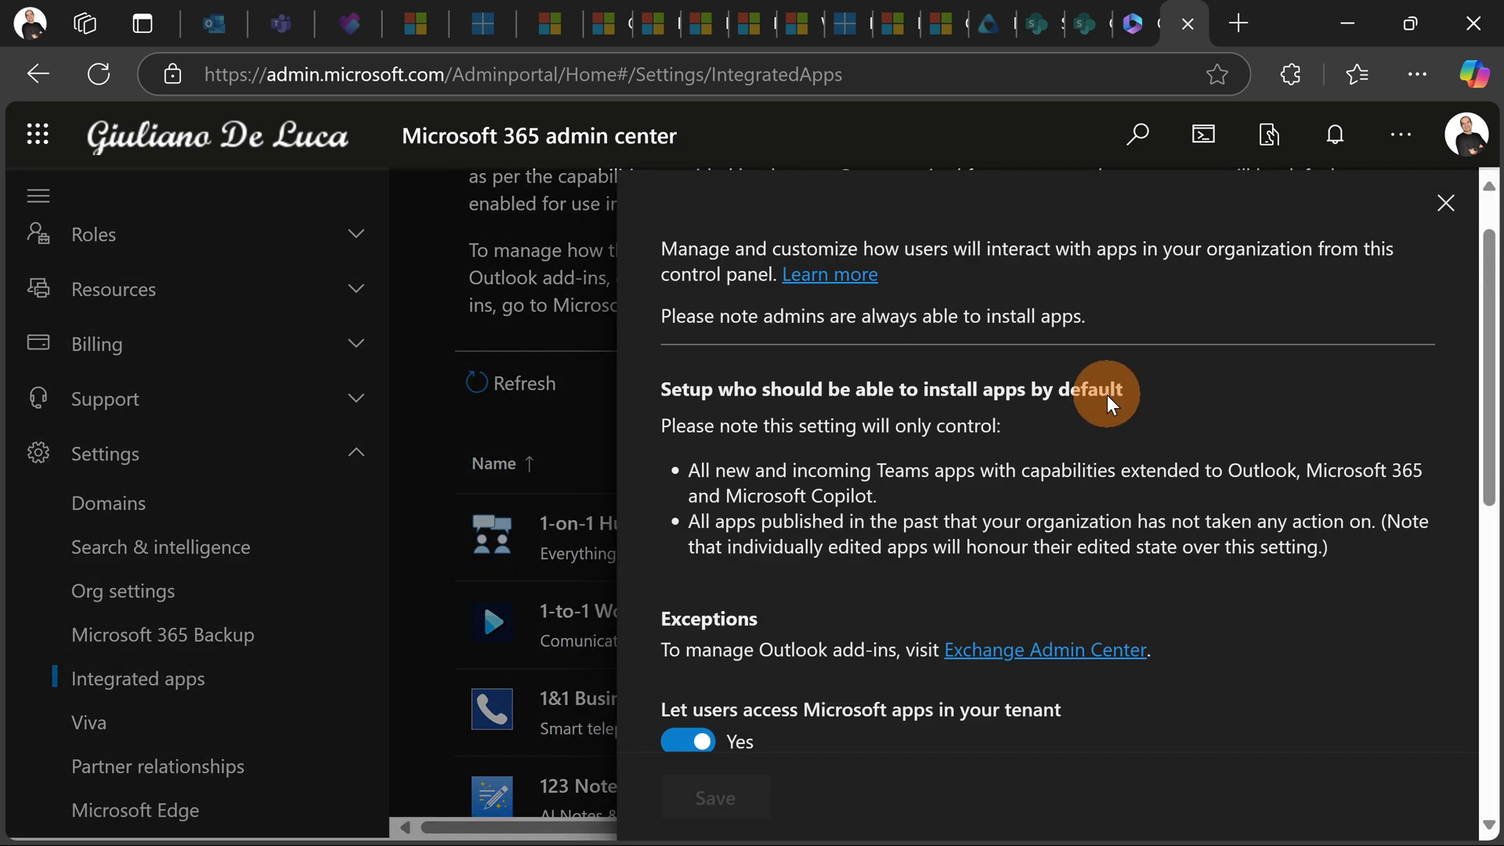
pyautogui.scroll(-5, 1107, 395)
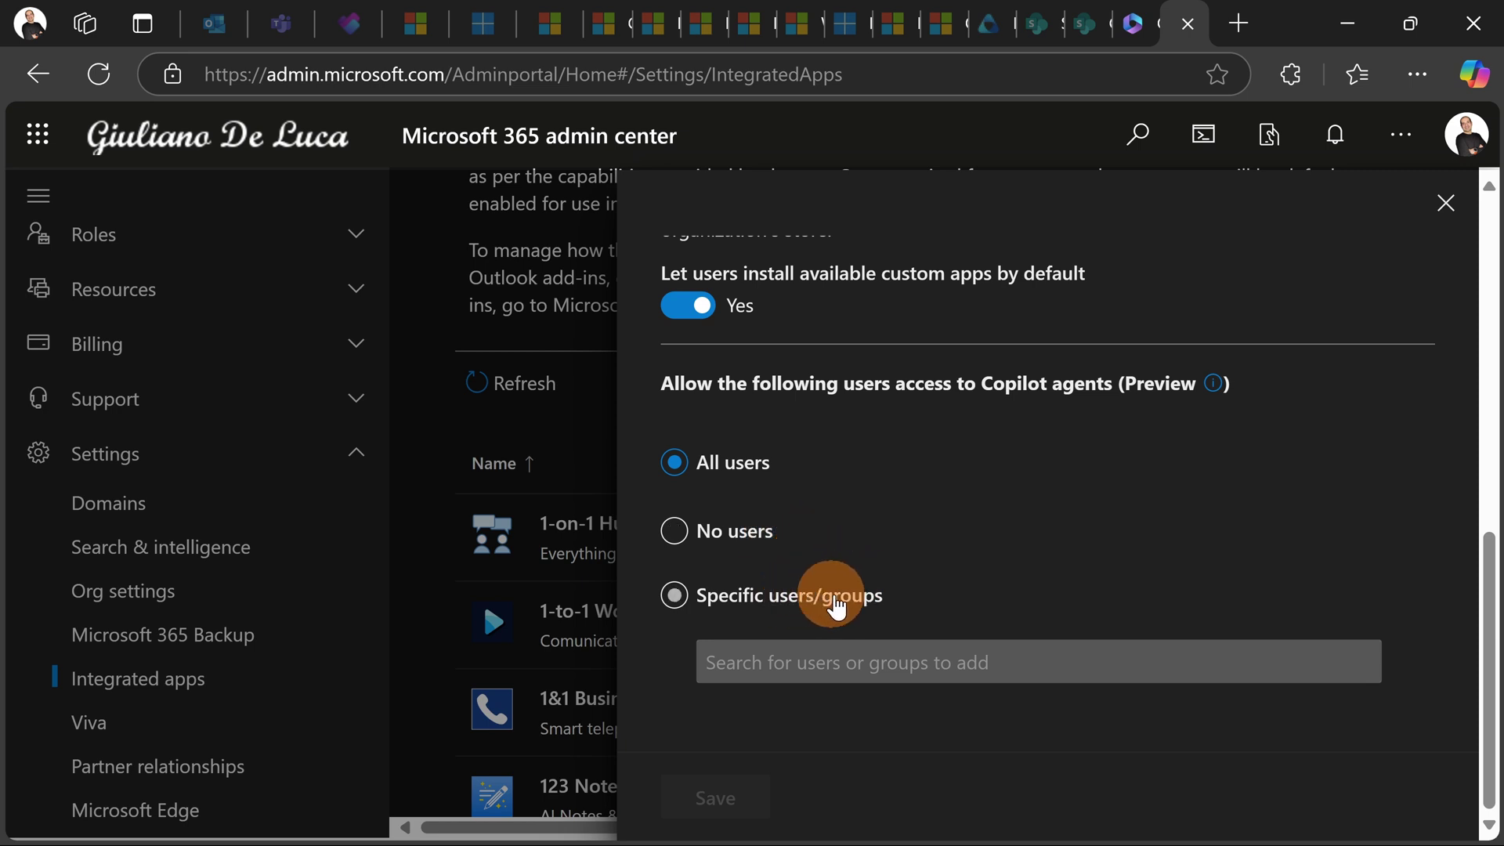
pyautogui.scroll(3, 983, 544)
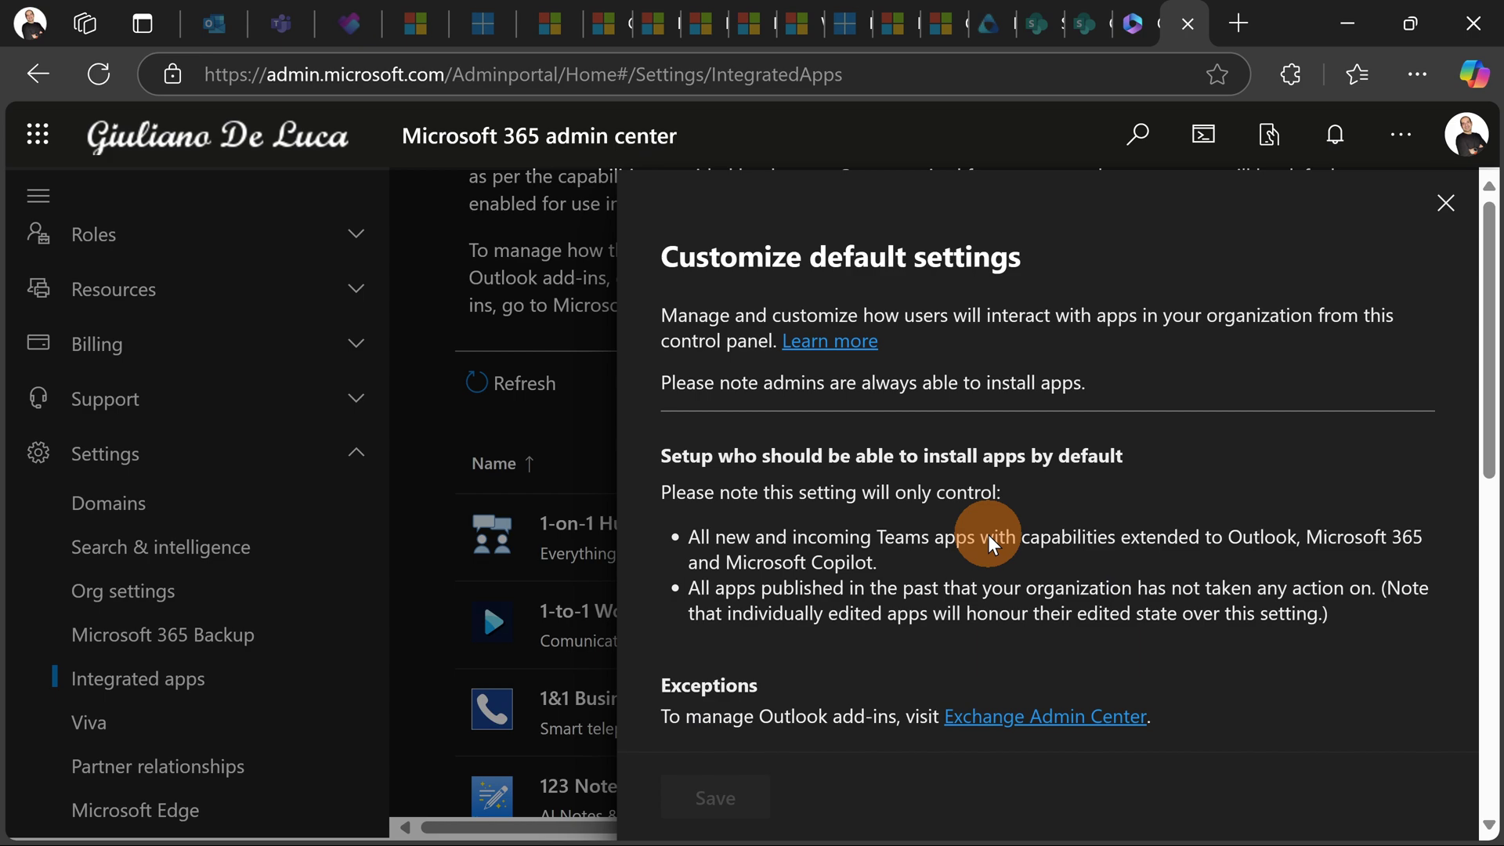